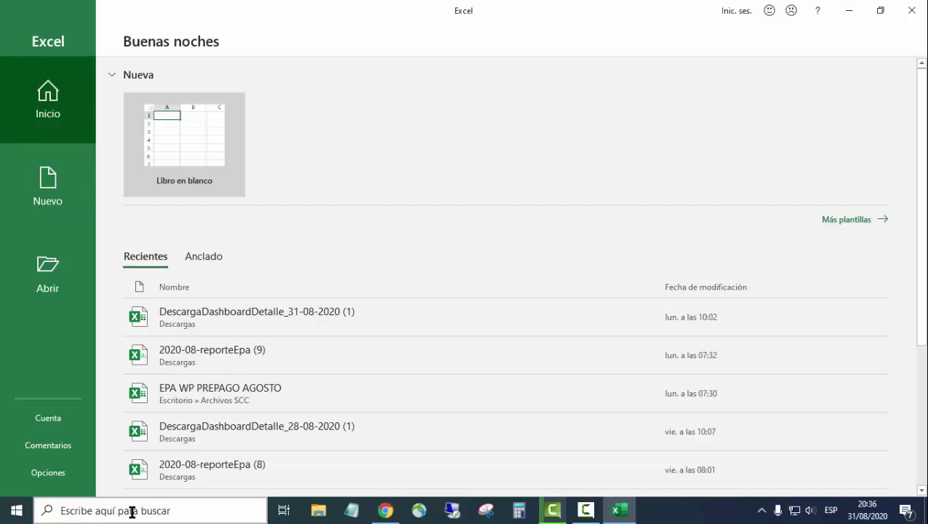
Step: Create a blank workbook and check the current date and time in the Windows taskbar calendar
{"action": "left_click", "coordinate": [154, 120]}
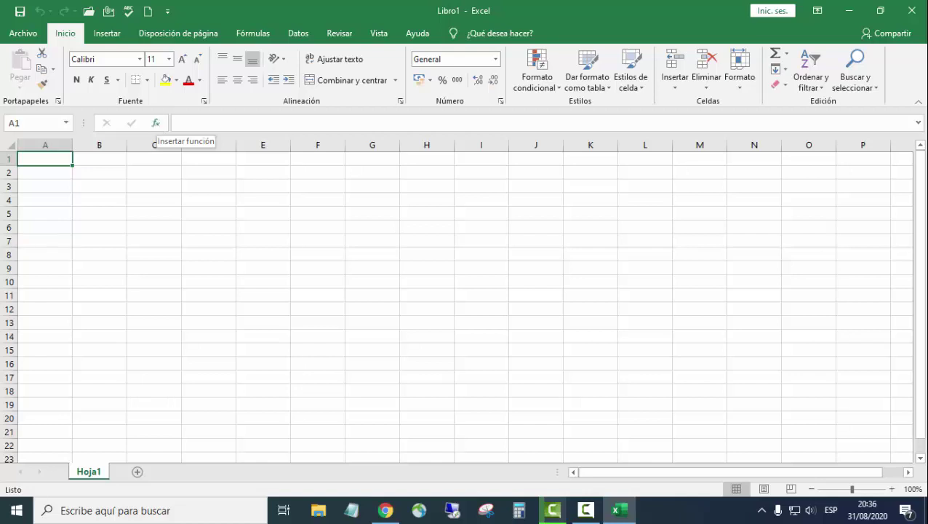
{"action": "left_click", "coordinate": [878, 513]}
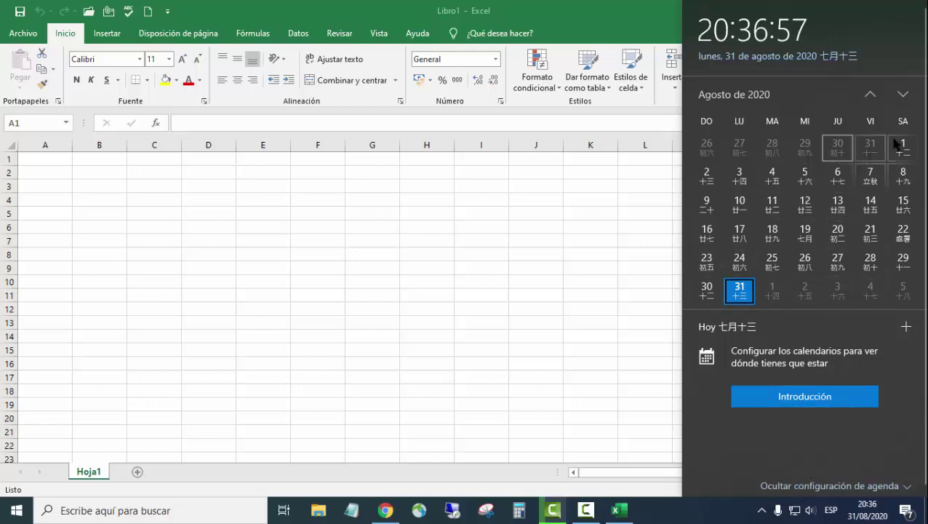
{"action": "left_click", "coordinate": [574, 355]}
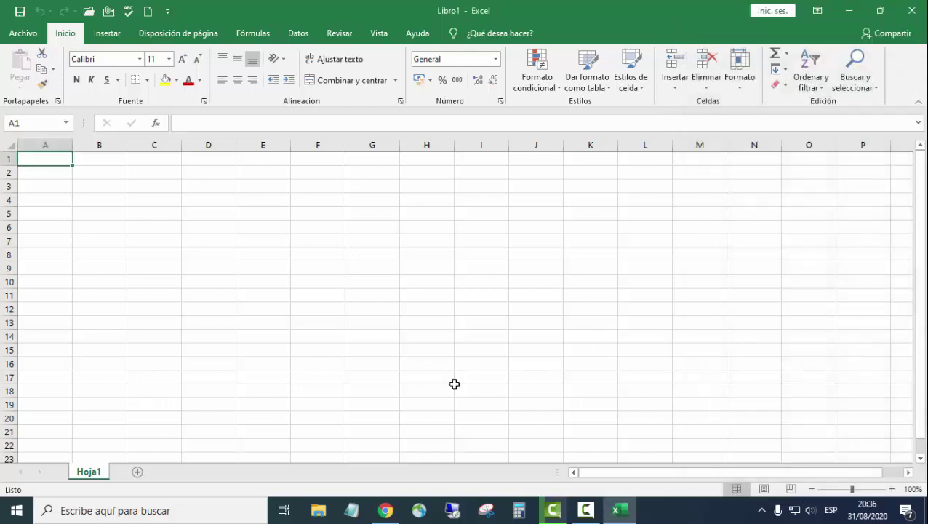
Step: Open the Hora e idioma section of Windows Settings to see the date and time options
{"action": "left_click", "coordinate": [16, 515]}
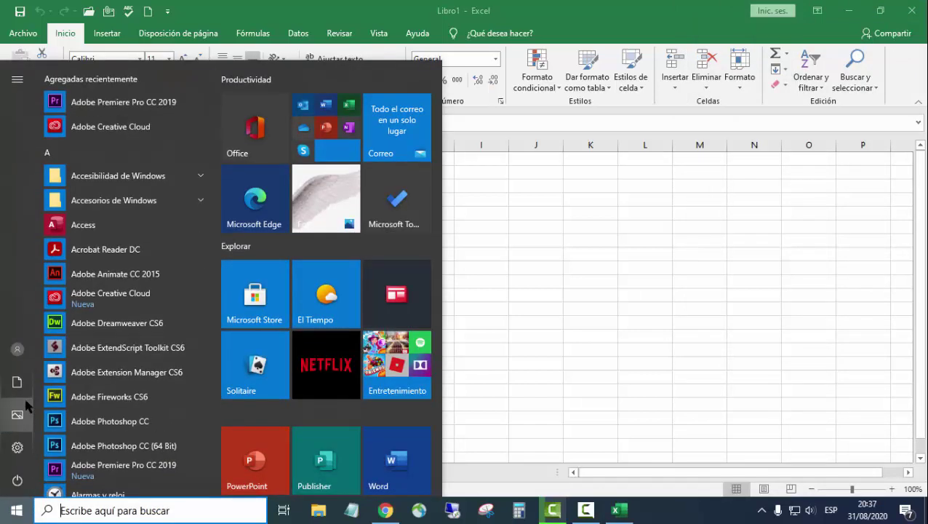
{"action": "mouse_move", "coordinate": [29, 447]}
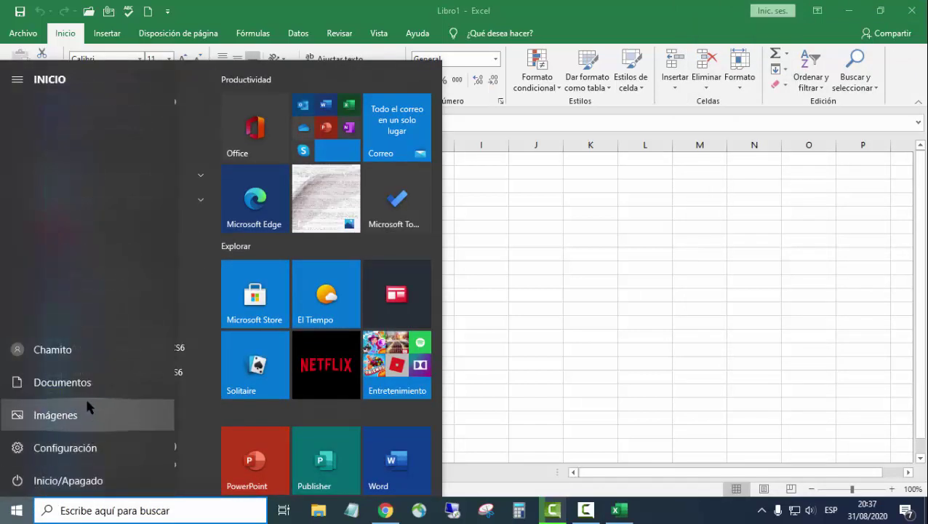
{"action": "left_click", "coordinate": [68, 446]}
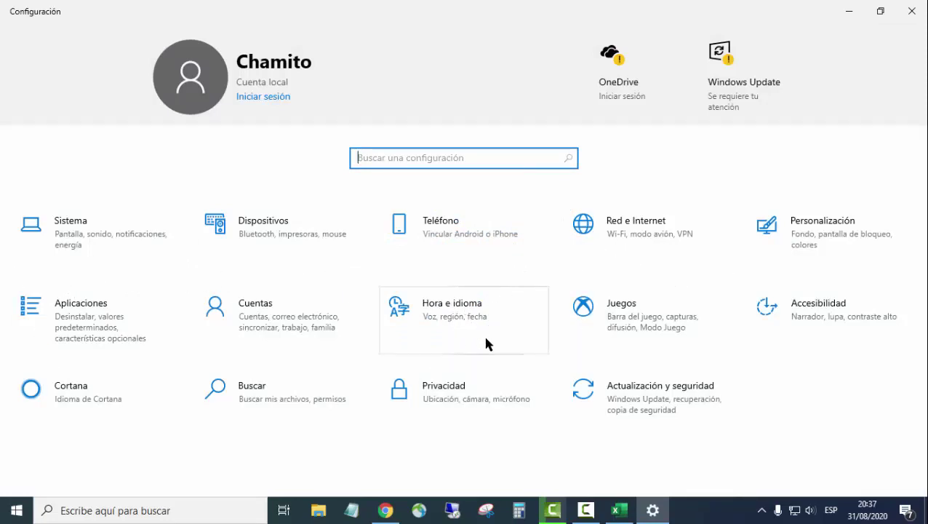
{"action": "left_click", "coordinate": [449, 306]}
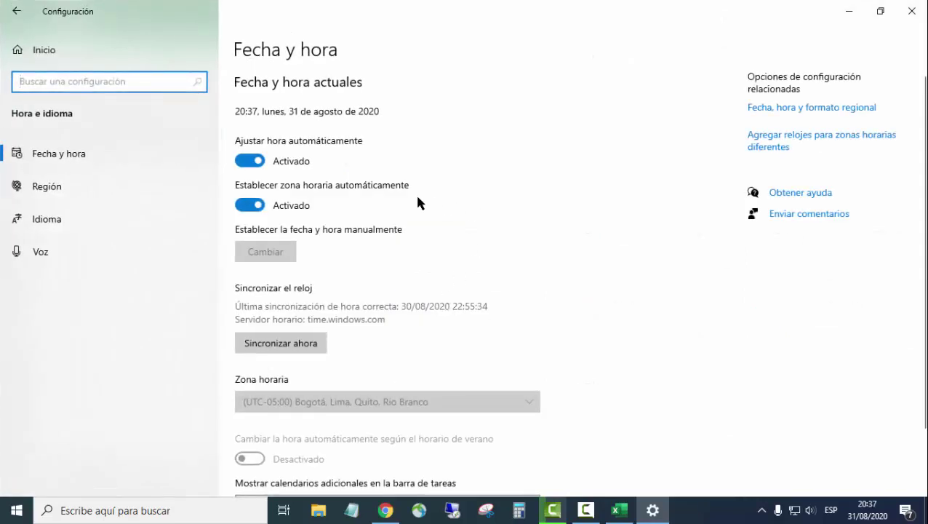
Step: Switch the automatic time and automatic time zone settings off and back on
{"action": "left_click", "coordinate": [246, 161]}
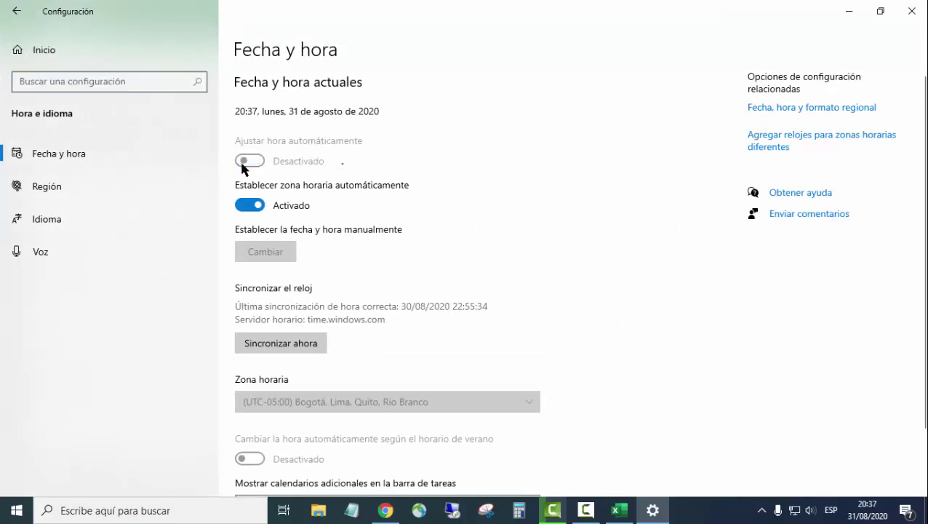
{"action": "left_click", "coordinate": [242, 208]}
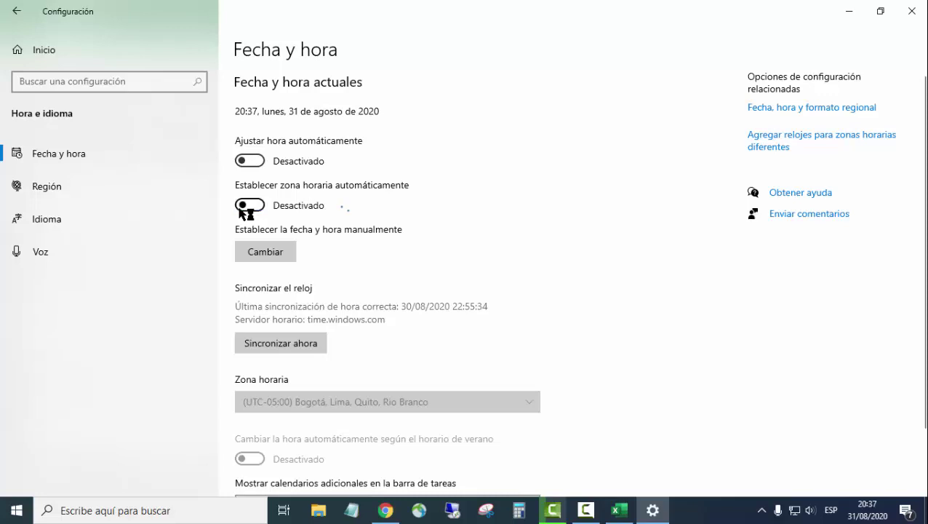
{"action": "left_click", "coordinate": [258, 207]}
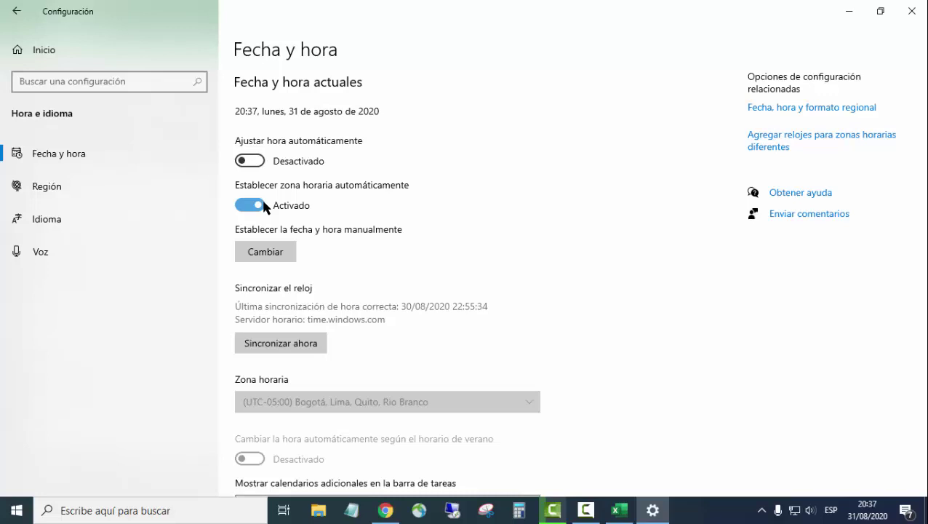
{"action": "left_click", "coordinate": [259, 163]}
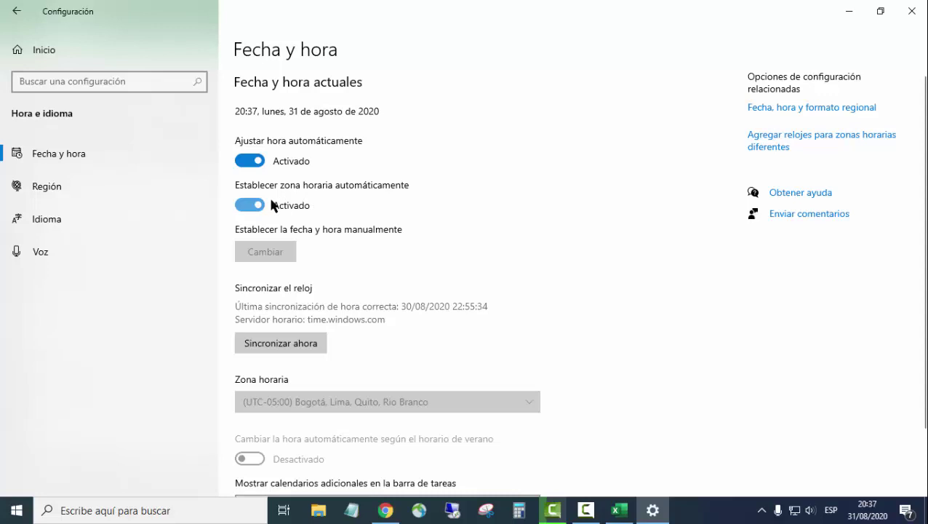
Step: Review the regional format and time zone settings, close Settings, and check the taskbar calendar again
{"action": "left_click", "coordinate": [815, 108]}
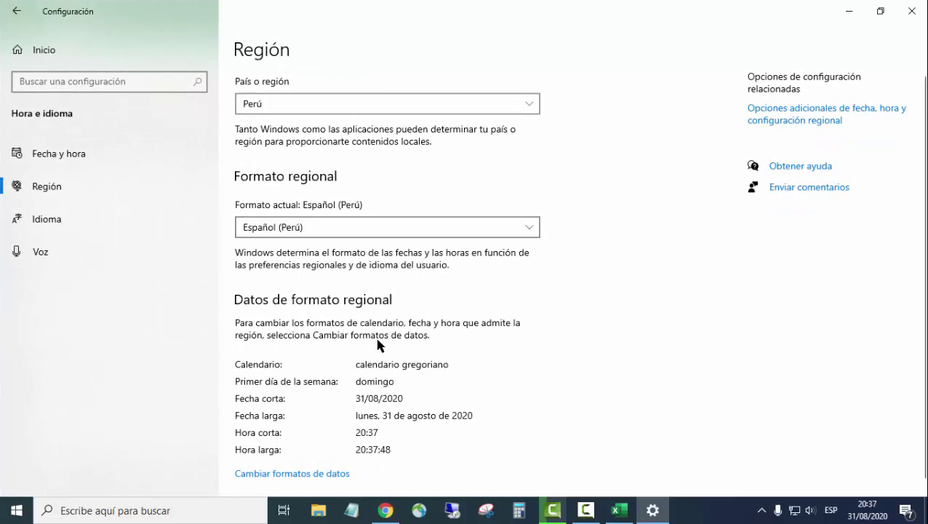
{"action": "left_click", "coordinate": [41, 160]}
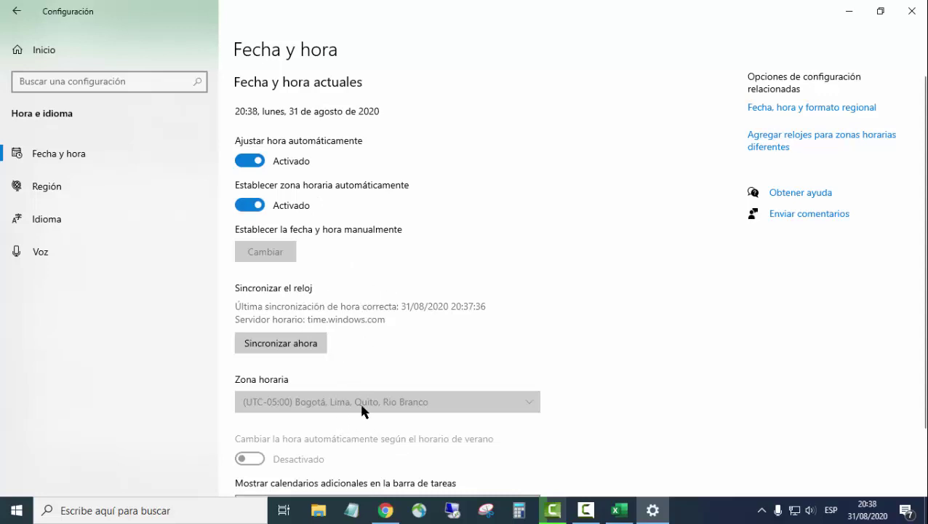
{"action": "scroll", "coordinate": [317, 408], "scroll_direction": "down", "scroll_amount": 3}
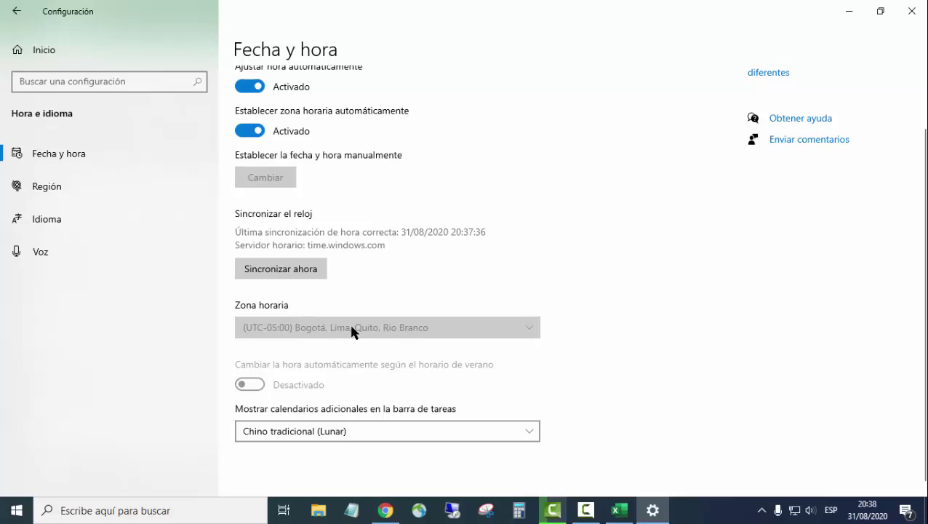
{"action": "left_click", "coordinate": [911, 11]}
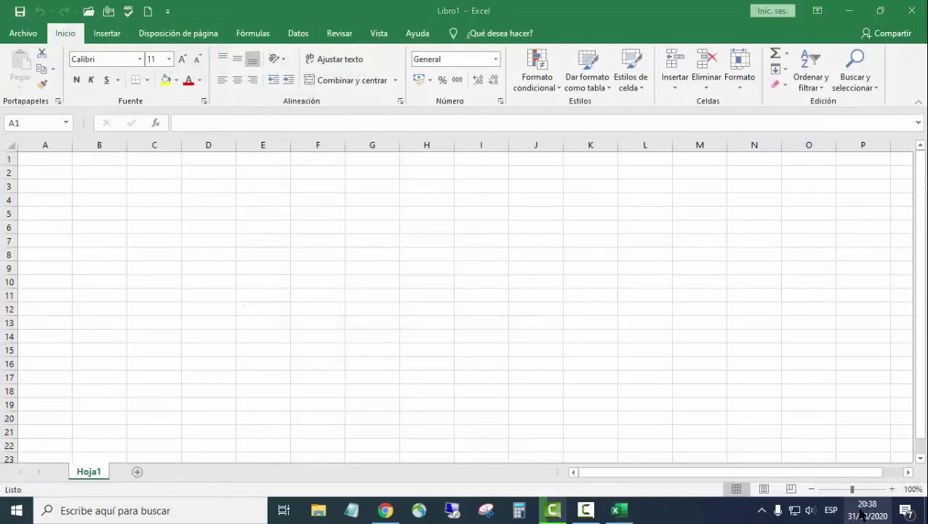
{"action": "left_click", "coordinate": [858, 513]}
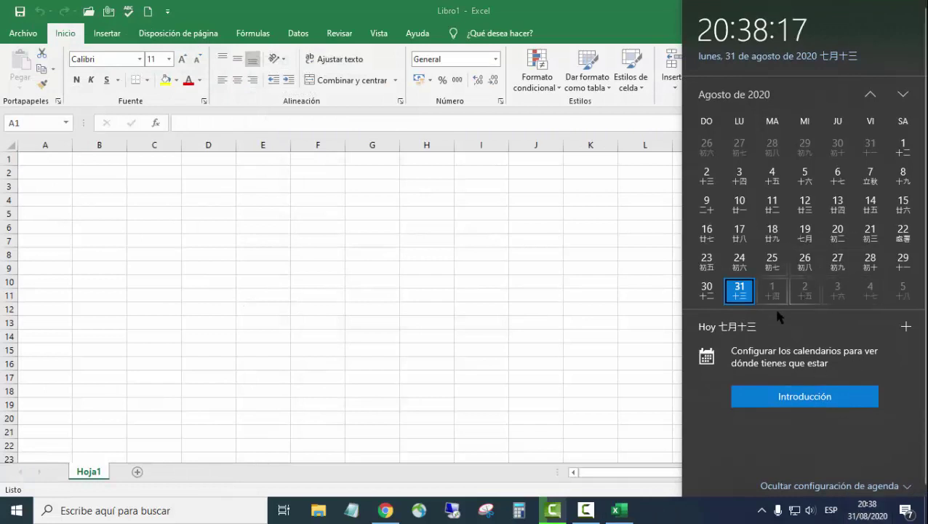
{"action": "left_click", "coordinate": [640, 357]}
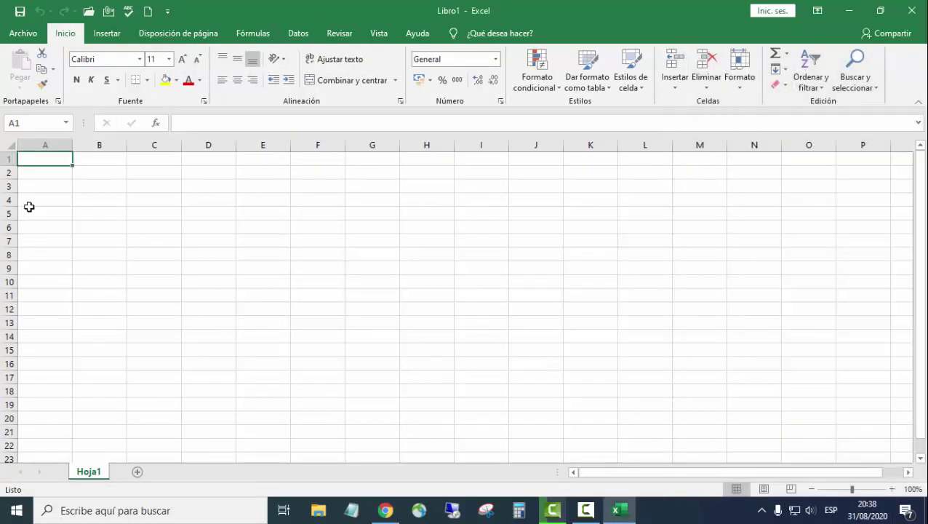
Step: Enter the label HORA ACTUAL in cell A2 and widen column A to fit it
{"action": "left_click", "coordinate": [36, 182]}
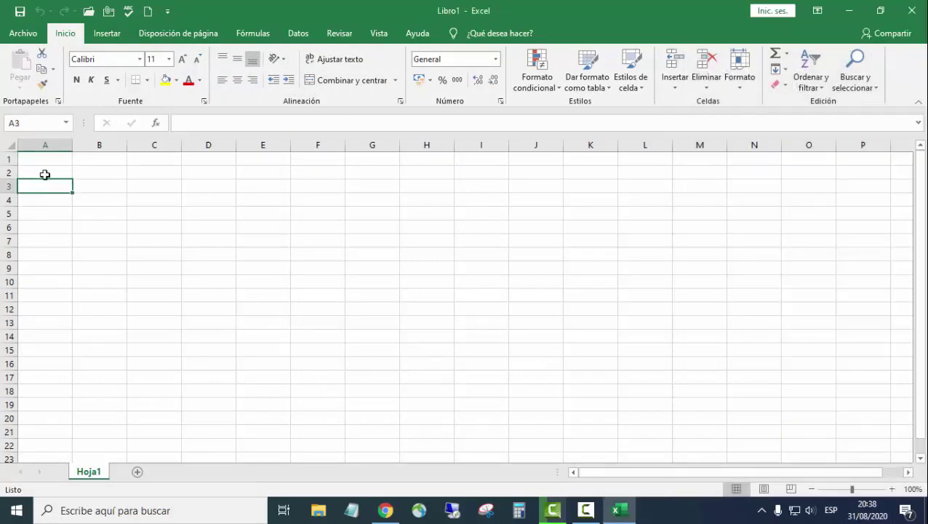
{"action": "left_click", "coordinate": [47, 173]}
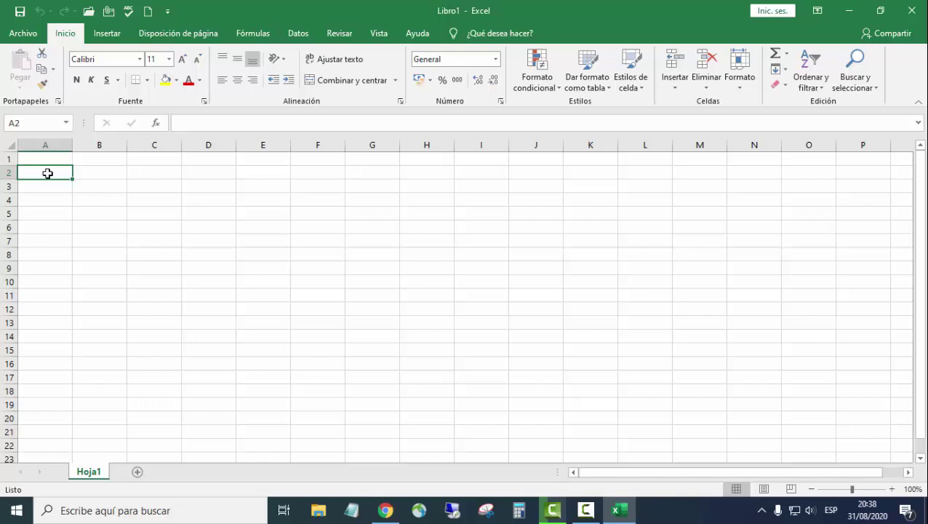
{"action": "type", "text": "HORA A"}
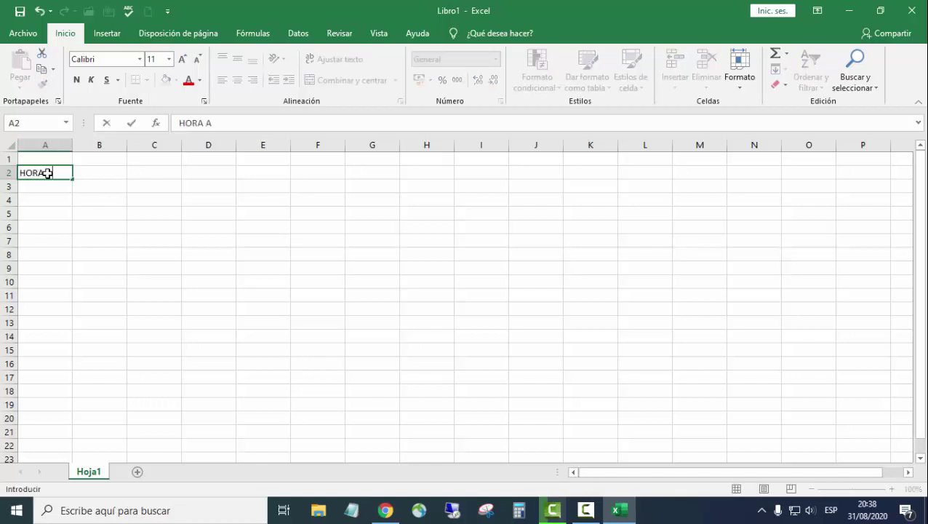
{"action": "type", "text": "CTUAL"}
{"action": "left_click", "coordinate": [74, 146]}
{"action": "left_click_drag", "start_coordinate": [75, 145], "coordinate": [97, 145]}
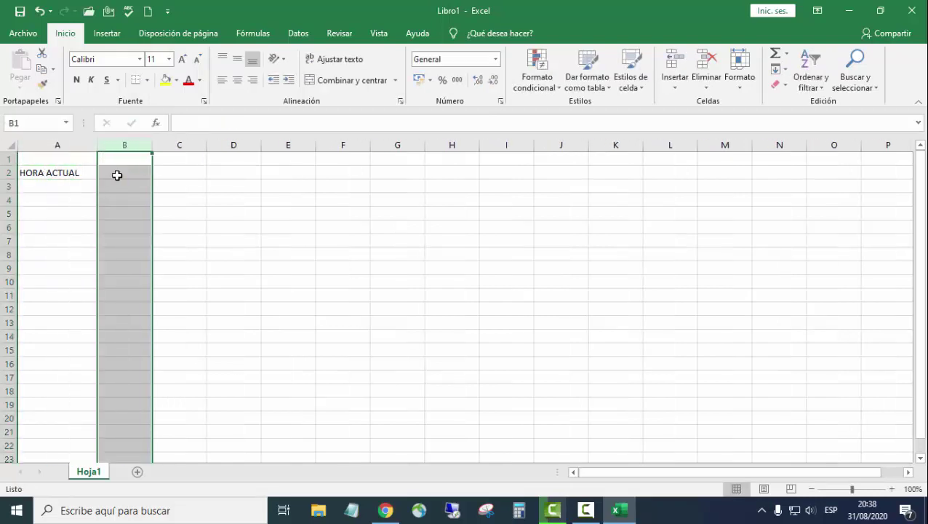
{"action": "left_click_drag", "start_coordinate": [117, 176], "coordinate": [118, 186]}
{"action": "left_click", "coordinate": [117, 176]}
Step: Enter the label FECHA in cell A3
{"action": "left_click", "coordinate": [53, 185]}
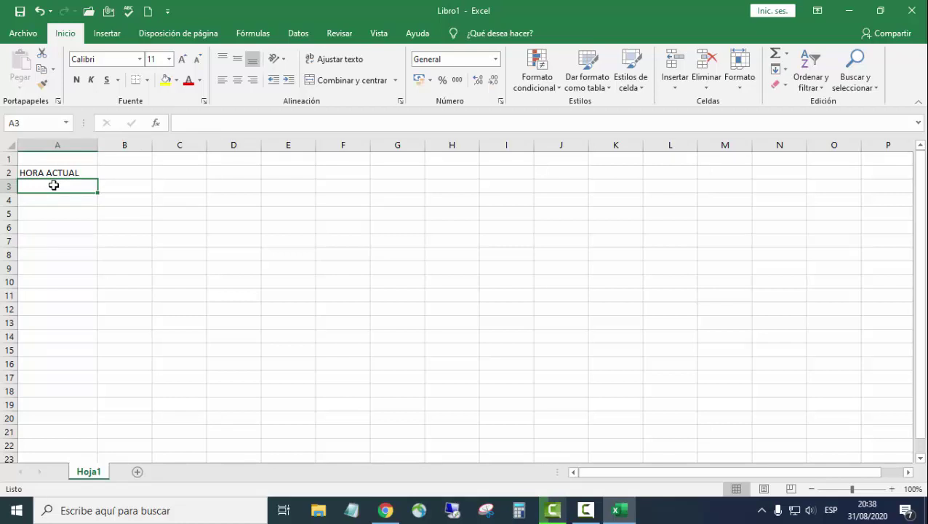
{"action": "type", "text": "FECHA"}
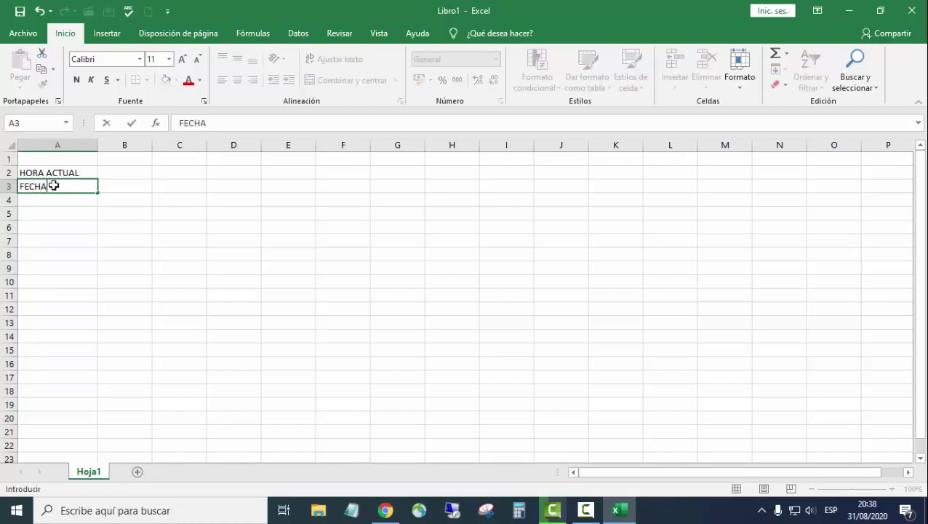
{"action": "key", "text": "Tab"}
Step: Insert the AHORA function from the Fecha y hora category into cell B2, beside HORA ACTUAL
{"action": "key", "text": "Up"}
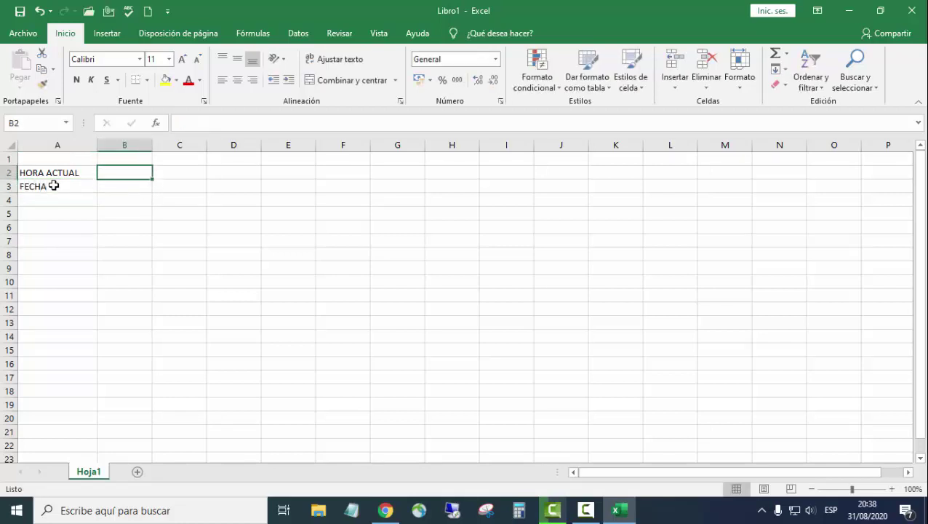
{"action": "type", "text": "="}
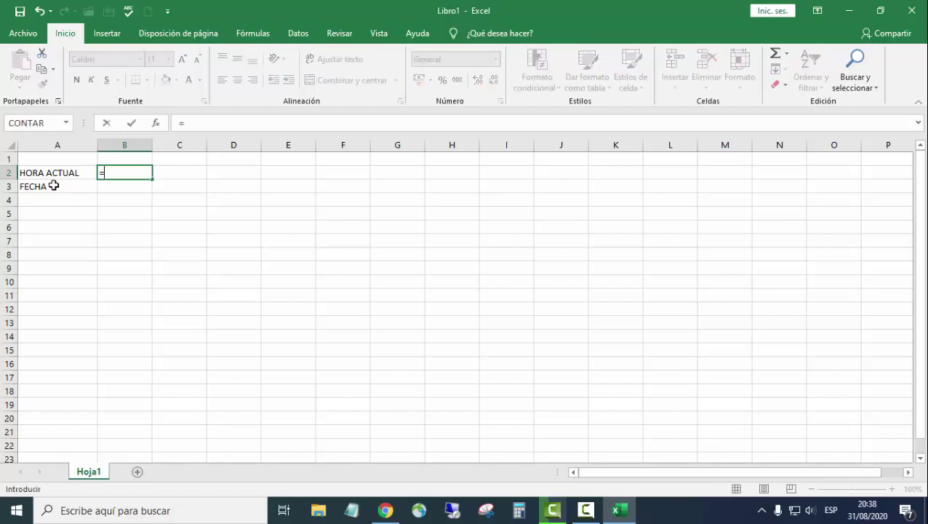
{"action": "left_click", "coordinate": [155, 125]}
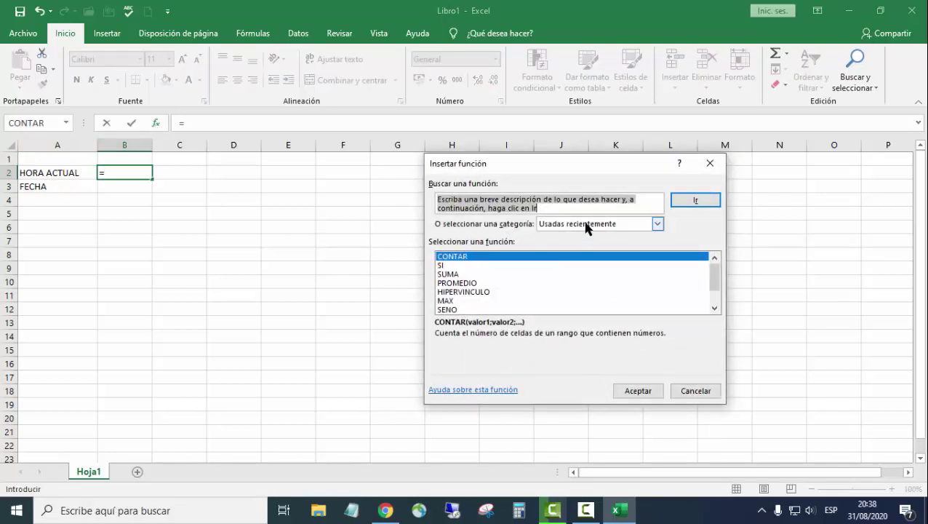
{"action": "left_click", "coordinate": [656, 224]}
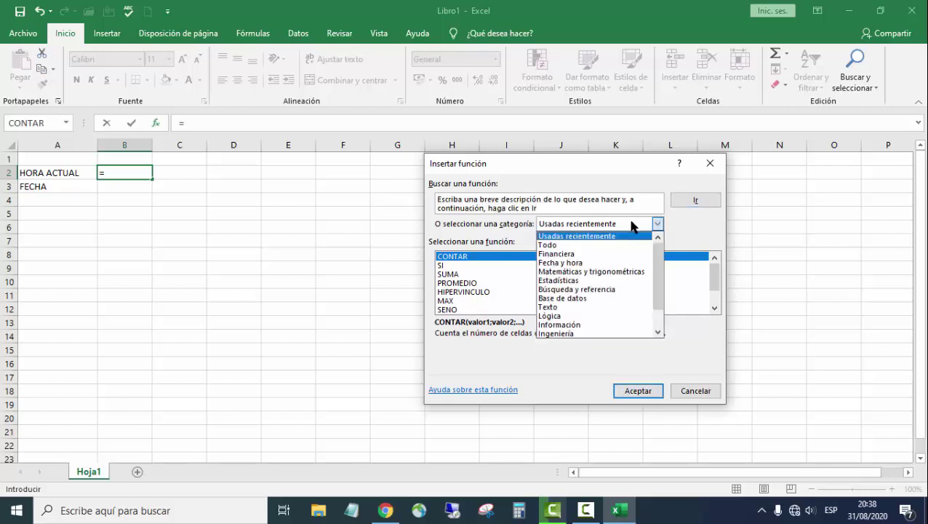
{"action": "left_click", "coordinate": [585, 262]}
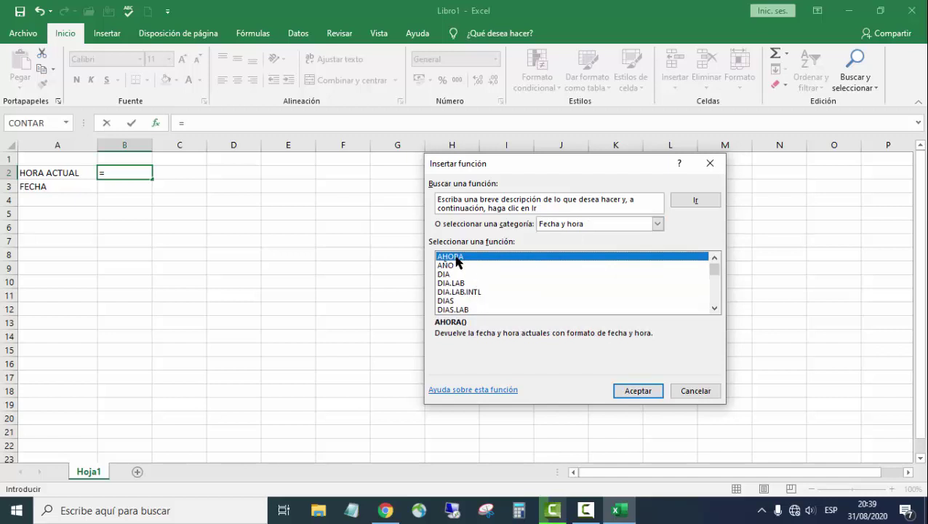
{"action": "left_click", "coordinate": [638, 391]}
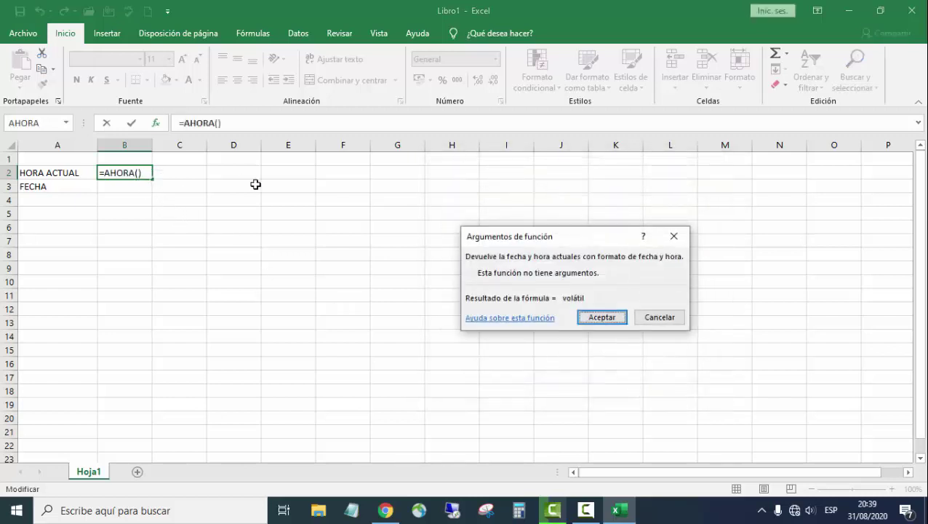
{"action": "left_click", "coordinate": [595, 318]}
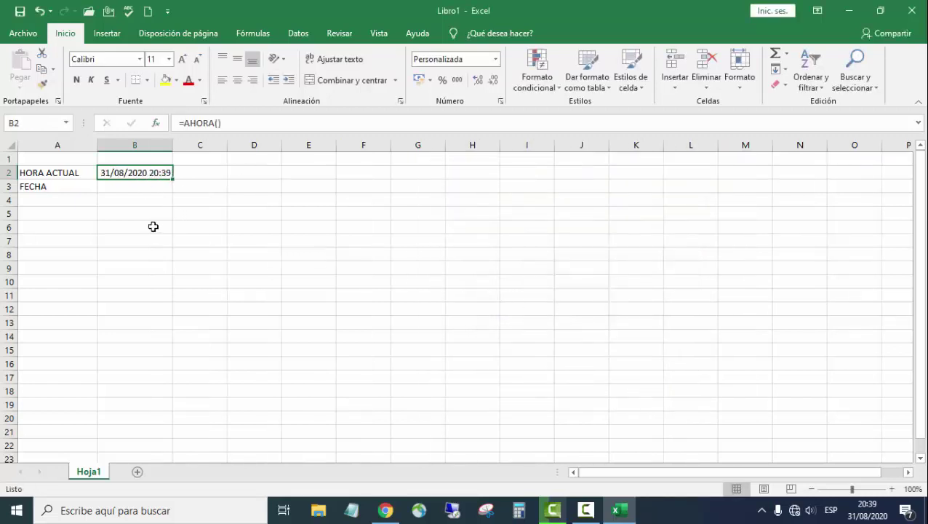
{"action": "left_click", "coordinate": [125, 187]}
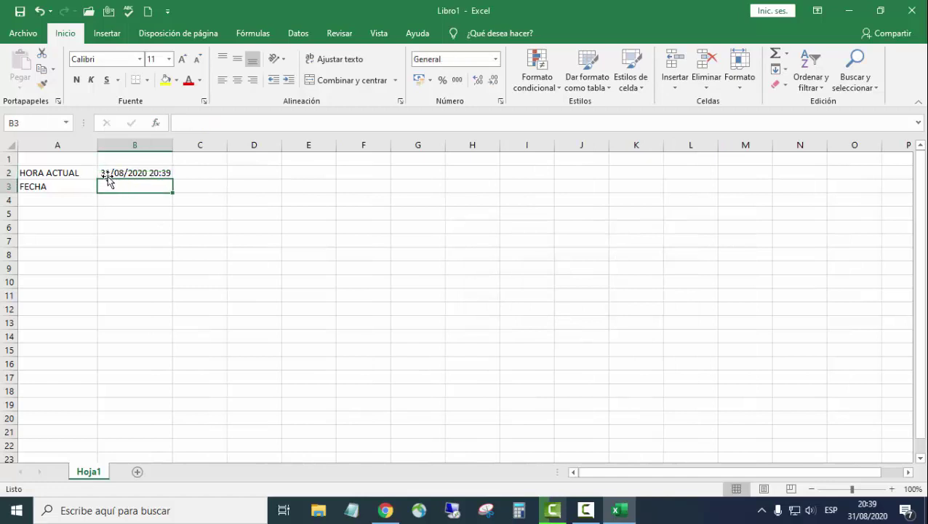
{"action": "left_click", "coordinate": [111, 174]}
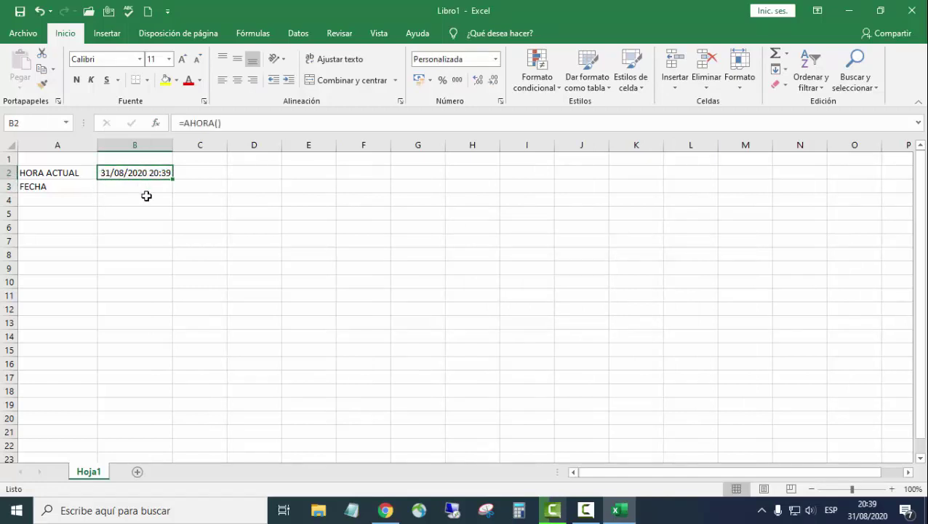
{"action": "left_click", "coordinate": [152, 184]}
{"action": "left_click", "coordinate": [157, 176]}
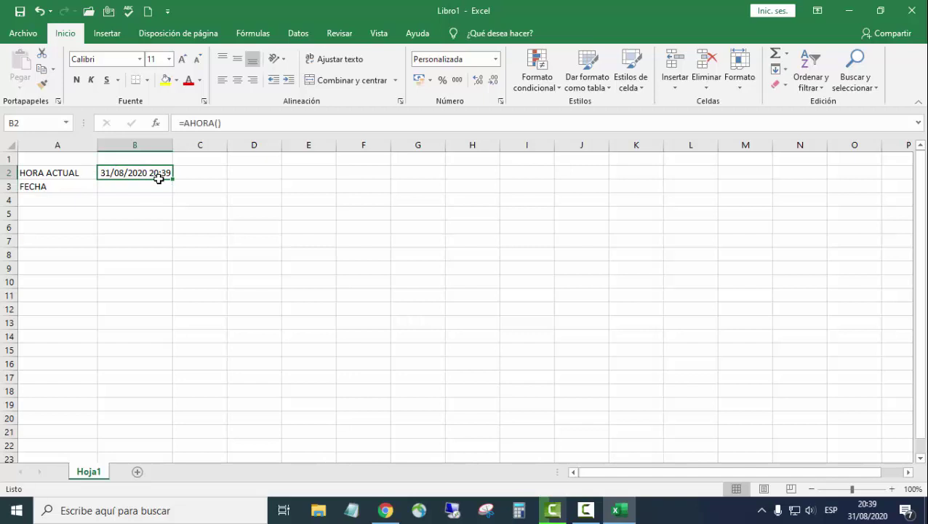
Step: Try to insert the AÑO function from the Fecha y hora category into cell B3 without an argument
{"action": "left_click", "coordinate": [120, 193]}
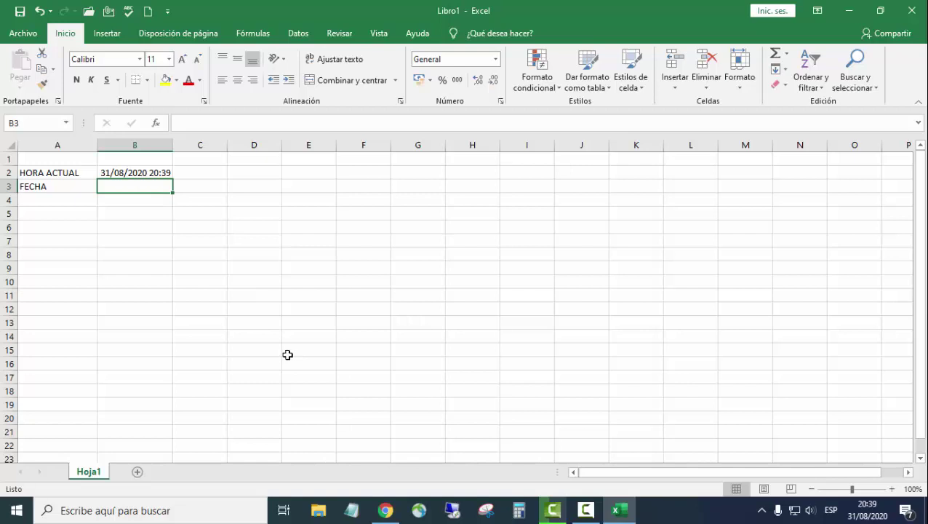
{"action": "type", "text": "="}
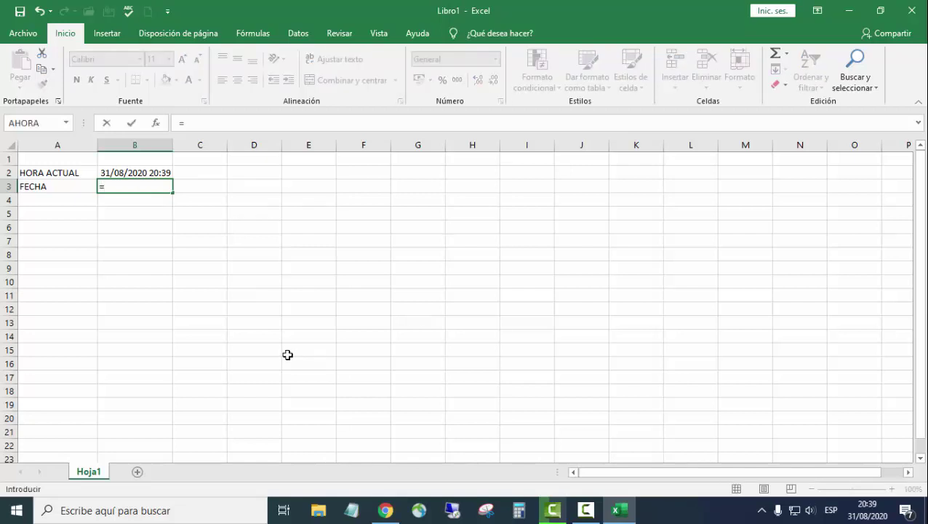
{"action": "left_click", "coordinate": [155, 123]}
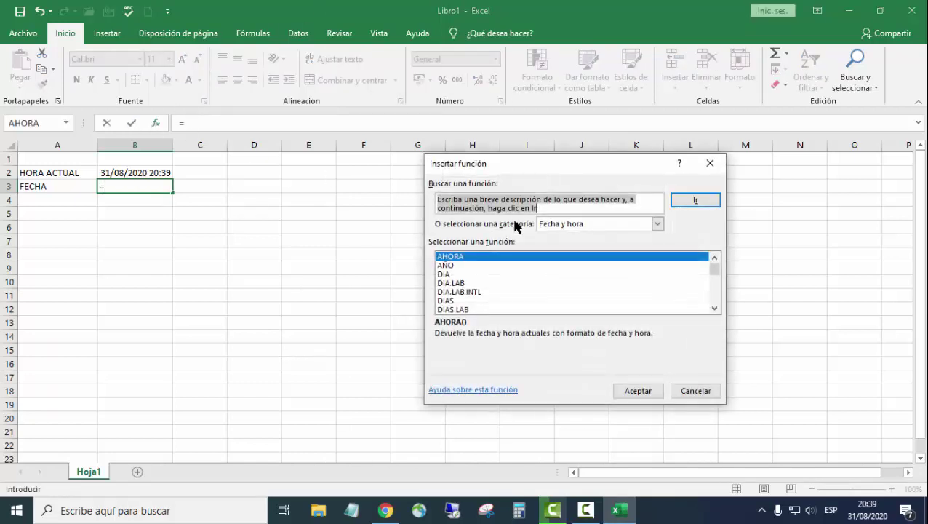
{"action": "left_click", "coordinate": [611, 223]}
{"action": "left_click", "coordinate": [613, 222]}
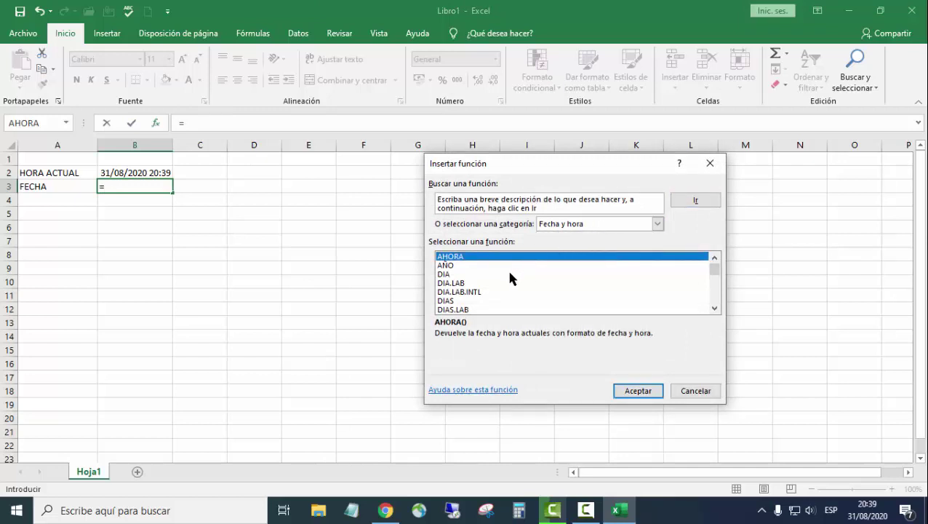
{"action": "scroll", "coordinate": [509, 275], "scroll_direction": "down", "scroll_amount": 1}
{"action": "scroll", "coordinate": [510, 275], "scroll_direction": "down", "scroll_amount": 1}
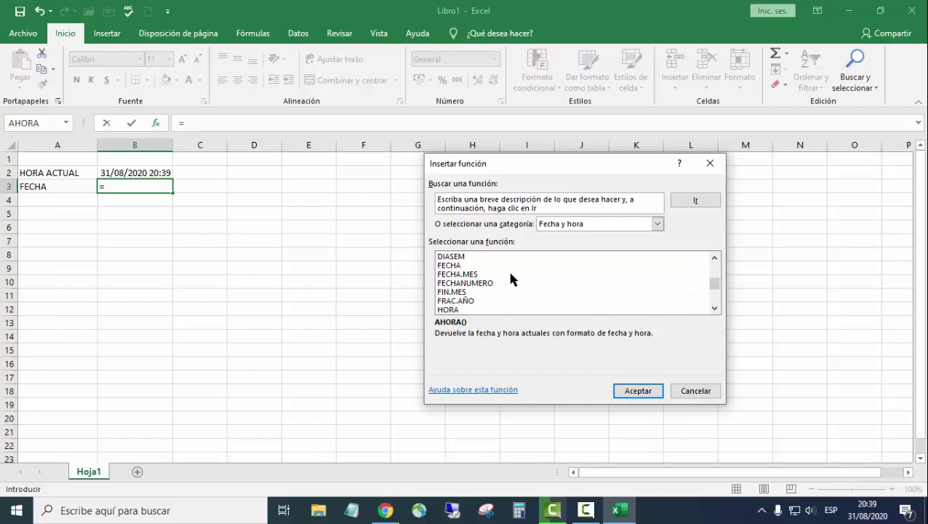
{"action": "left_click", "coordinate": [457, 311]}
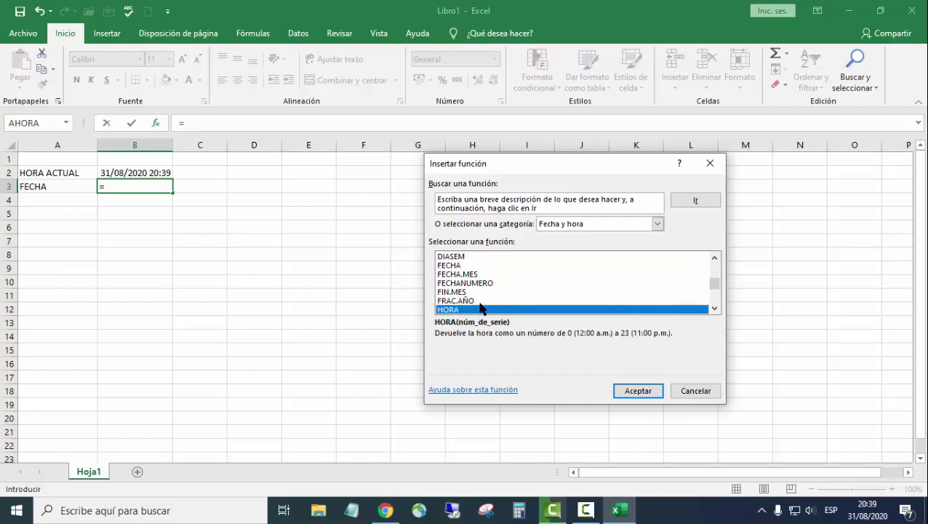
{"action": "scroll", "coordinate": [481, 306], "scroll_direction": "up", "scroll_amount": 1}
{"action": "scroll", "coordinate": [477, 299], "scroll_direction": "up", "scroll_amount": 2}
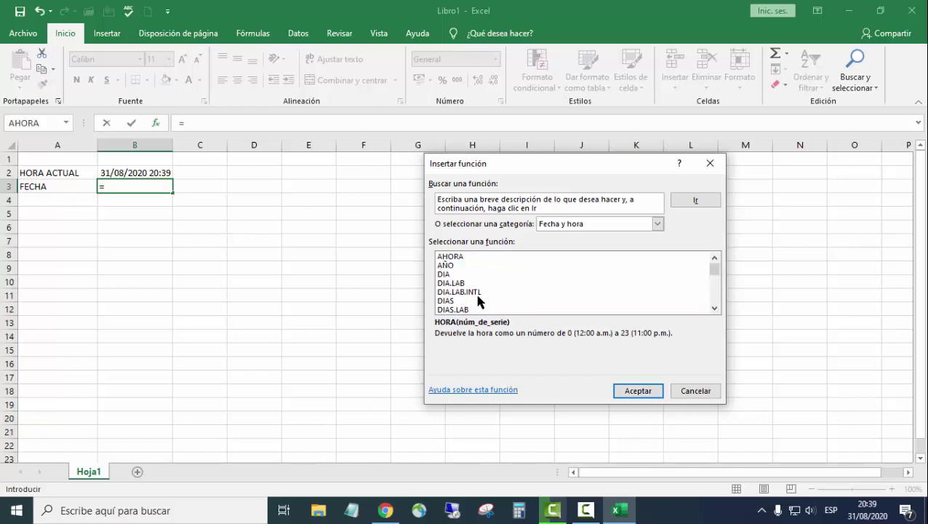
{"action": "left_click", "coordinate": [453, 266]}
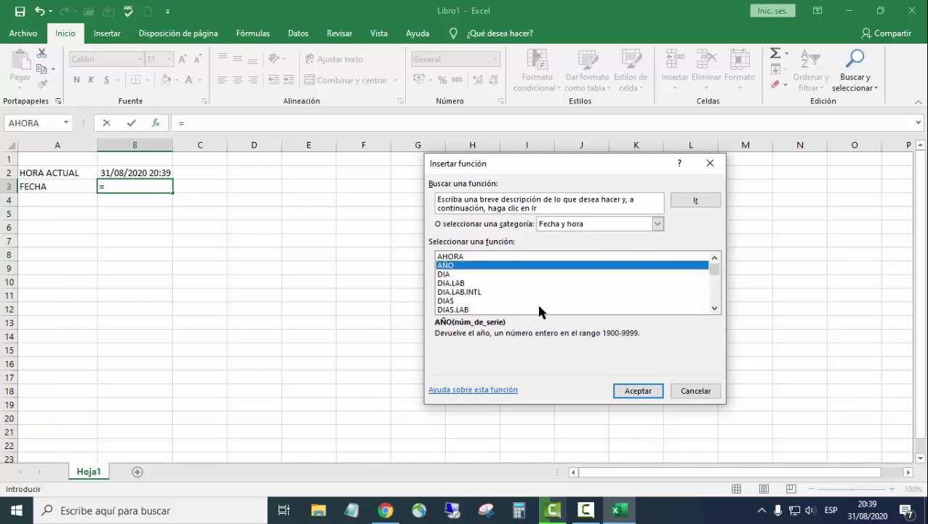
{"action": "left_click", "coordinate": [618, 385]}
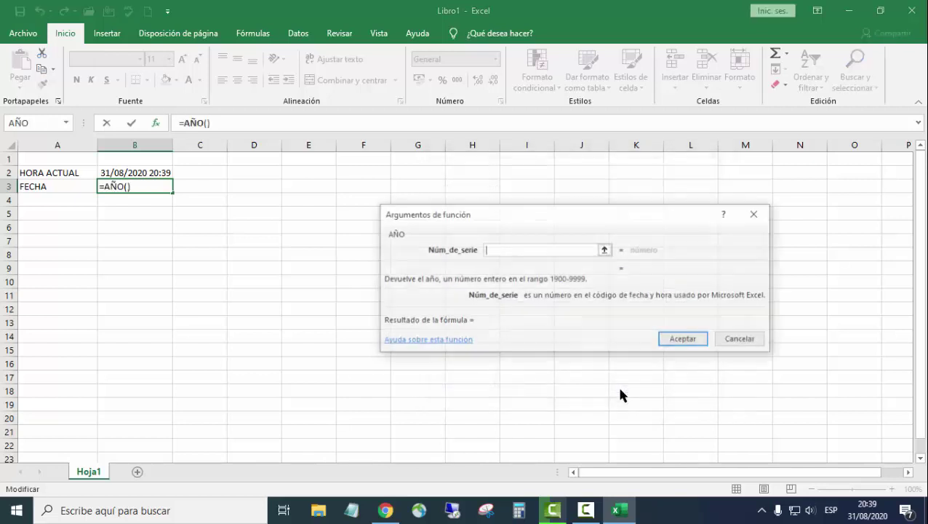
{"action": "left_click", "coordinate": [685, 341]}
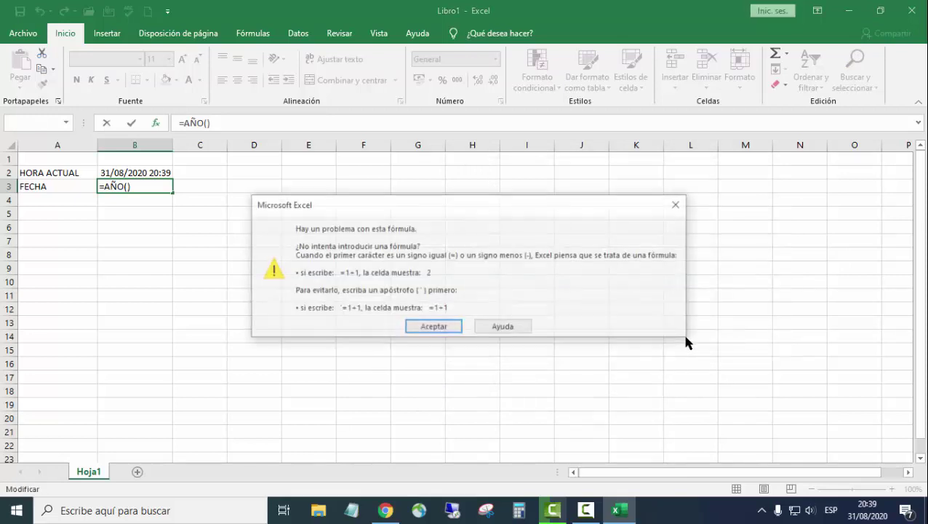
{"action": "left_click", "coordinate": [446, 329]}
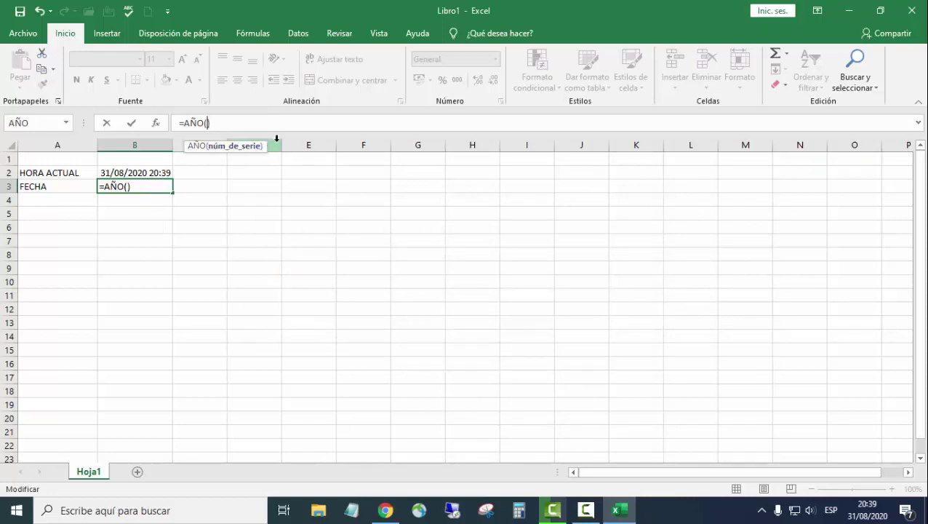
Step: Replace the formula in cell B3, beside FECHA, with =HOY()
{"action": "left_click", "coordinate": [140, 187]}
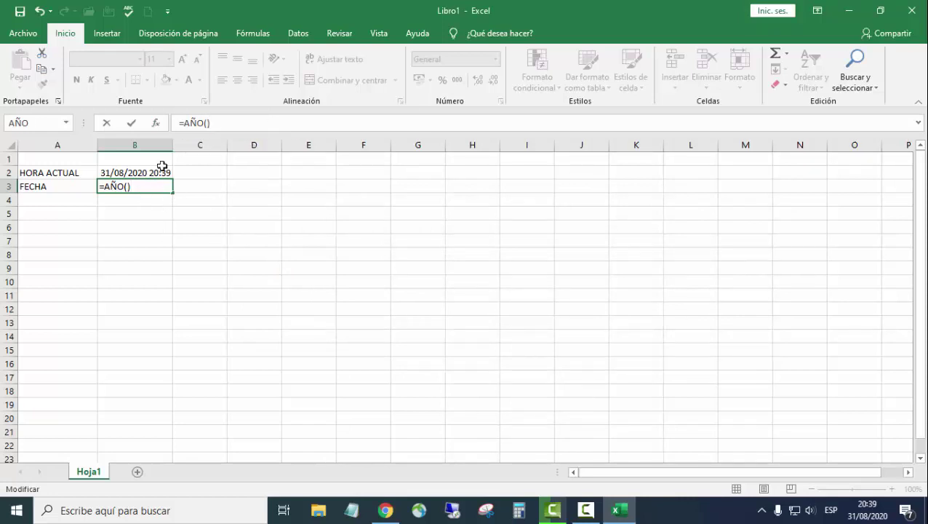
{"action": "key", "text": "BackSpace"}
{"action": "key", "text": "BackSpace"}
{"action": "key", "text": "BackSpace"}
{"action": "key", "text": "BackSpace"}
{"action": "key", "text": "BackSpace"}
{"action": "type", "text": "HOY"}
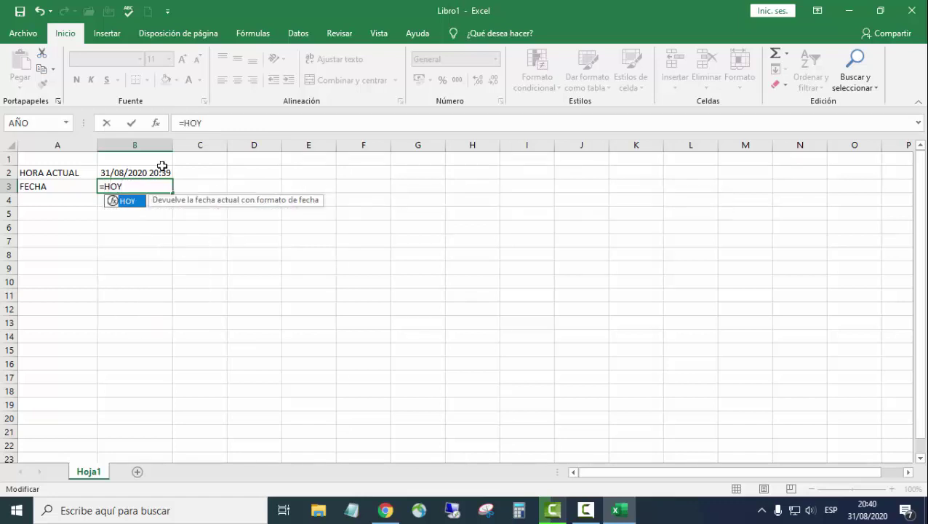
{"action": "key", "text": "Return"}
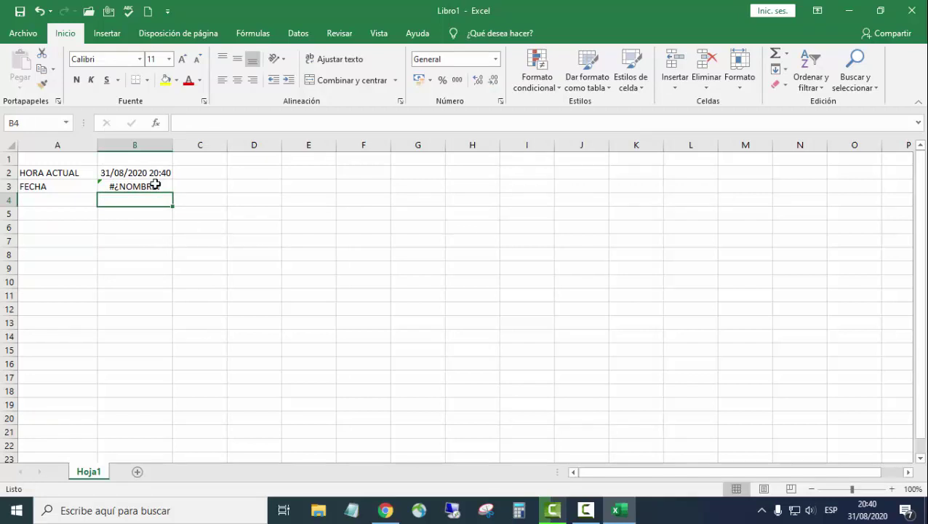
{"action": "left_click", "coordinate": [153, 183]}
{"action": "left_click", "coordinate": [204, 123]}
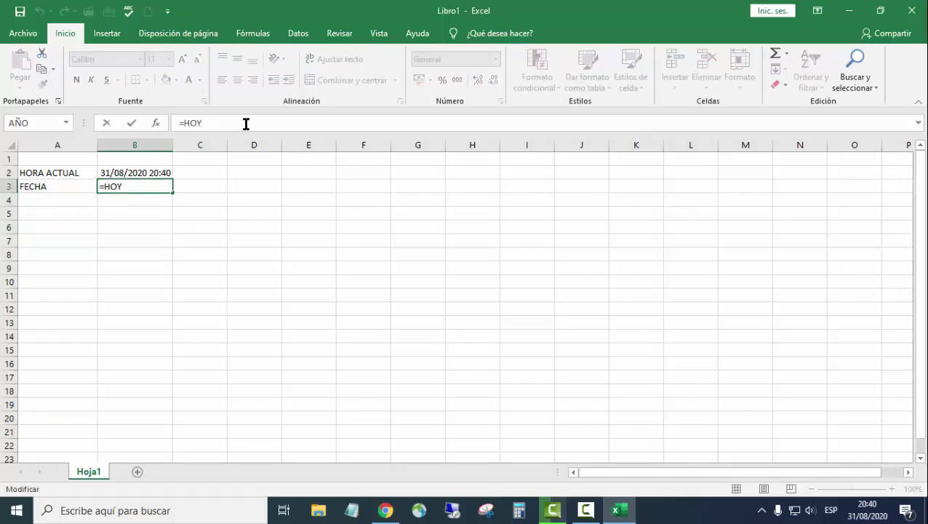
{"action": "type", "text": "()"}
{"action": "key", "text": "Return"}
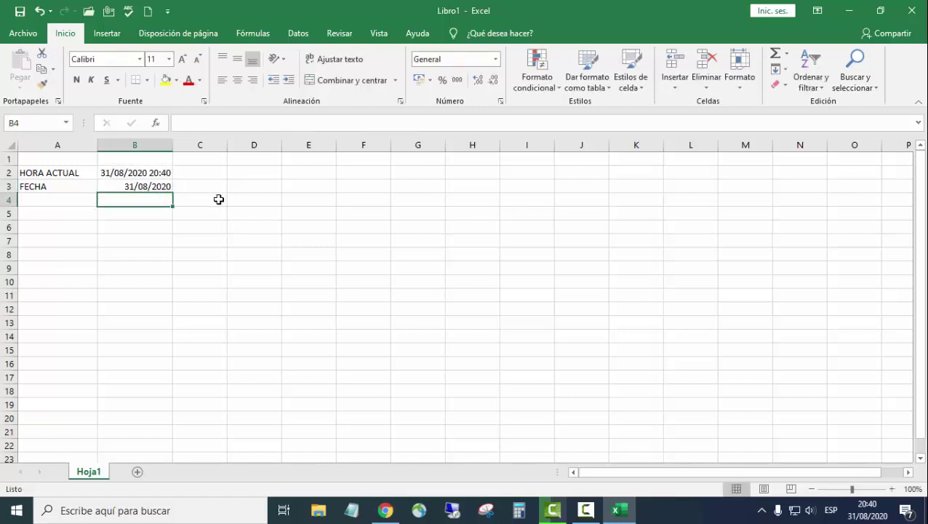
{"action": "left_click", "coordinate": [138, 186]}
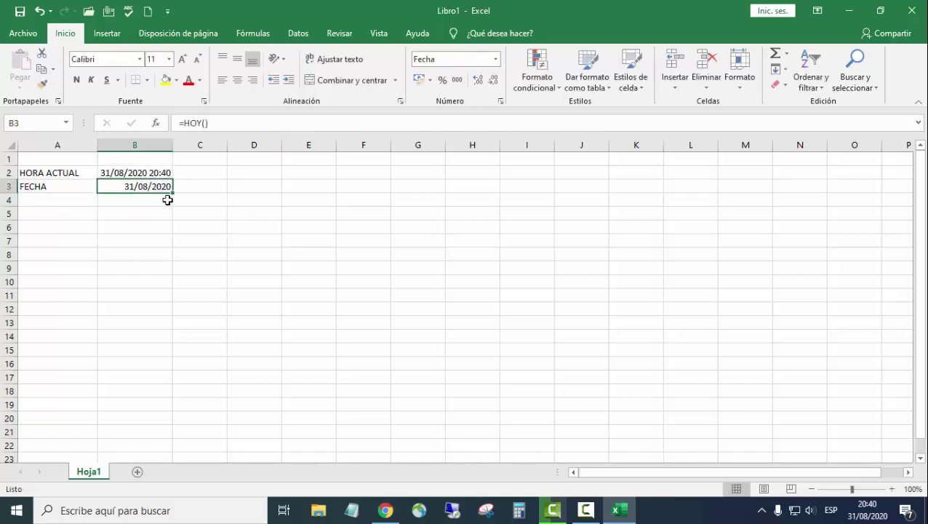
{"action": "left_click", "coordinate": [128, 173]}
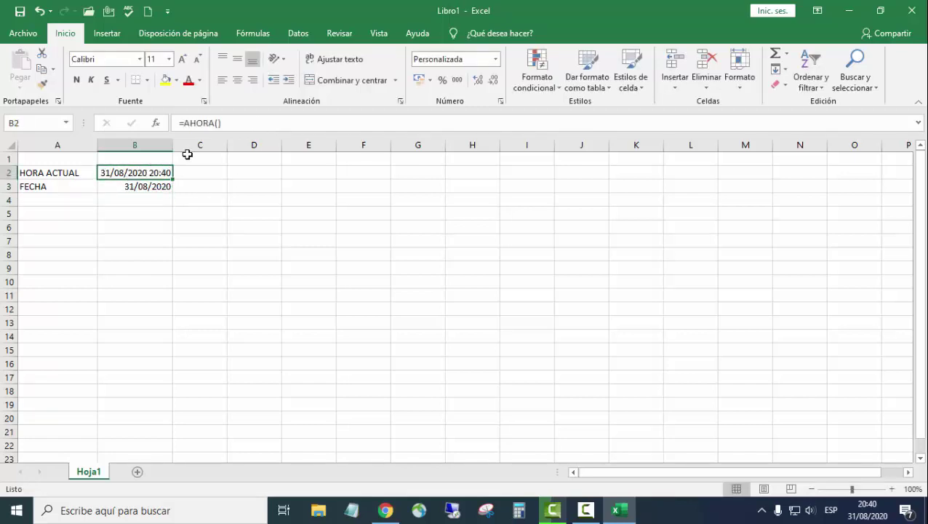
{"action": "left_click", "coordinate": [154, 186]}
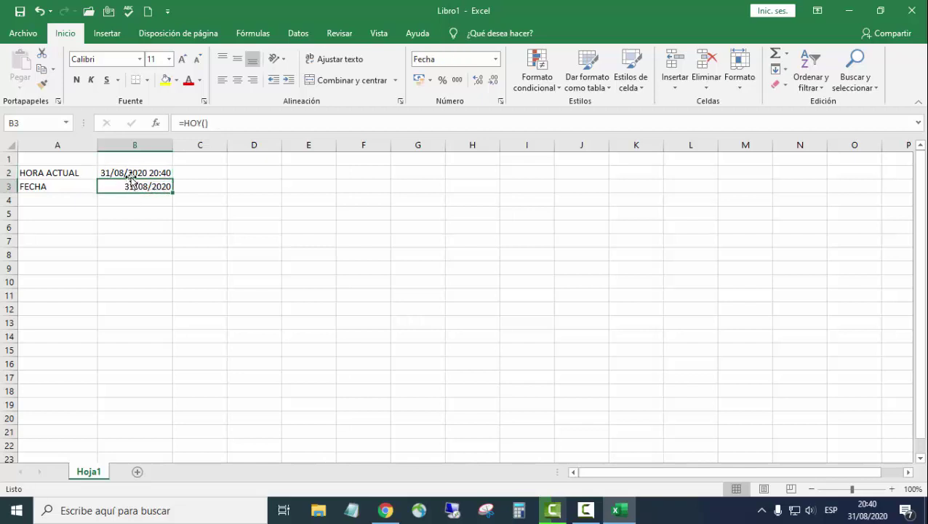
{"action": "left_click", "coordinate": [130, 175]}
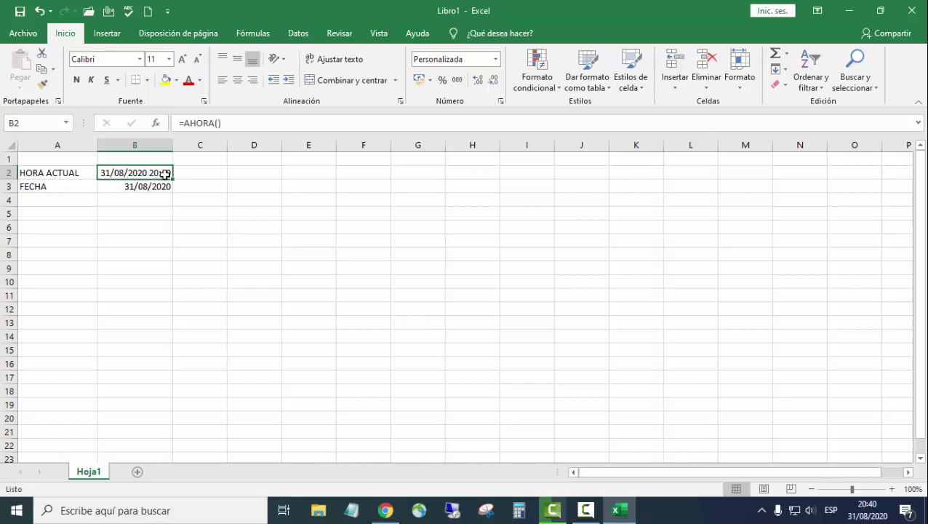
{"action": "left_click", "coordinate": [109, 194]}
Step: Enter the label HORA in cell A4, below FECHA
{"action": "left_click", "coordinate": [40, 202]}
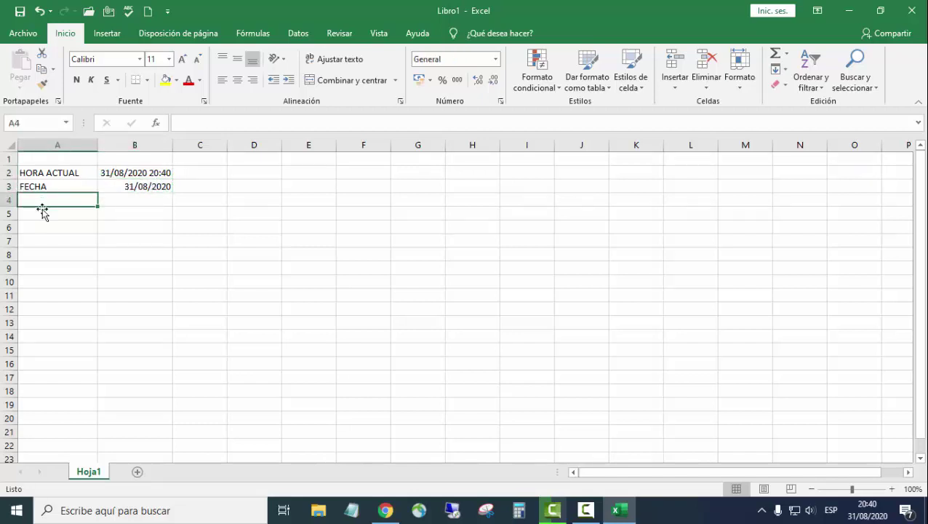
{"action": "type", "text": "HORA"}
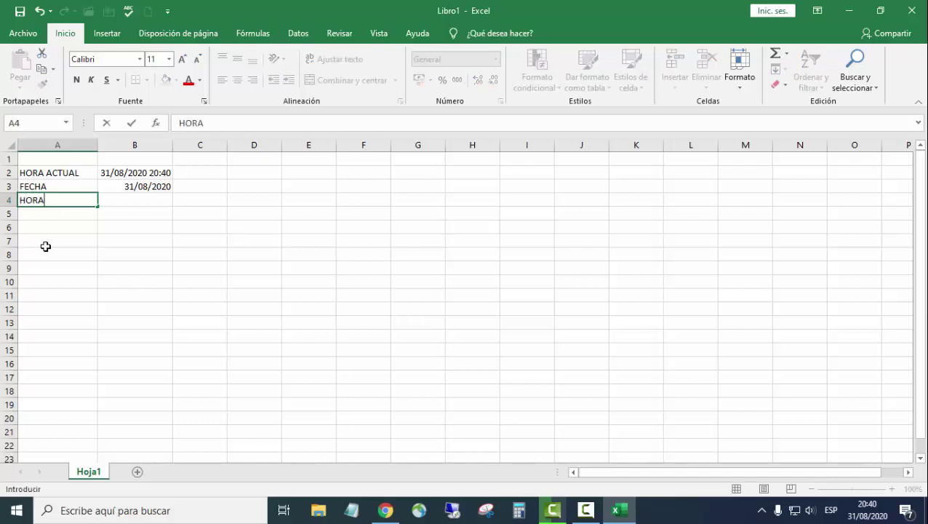
{"action": "key", "text": "Tab"}
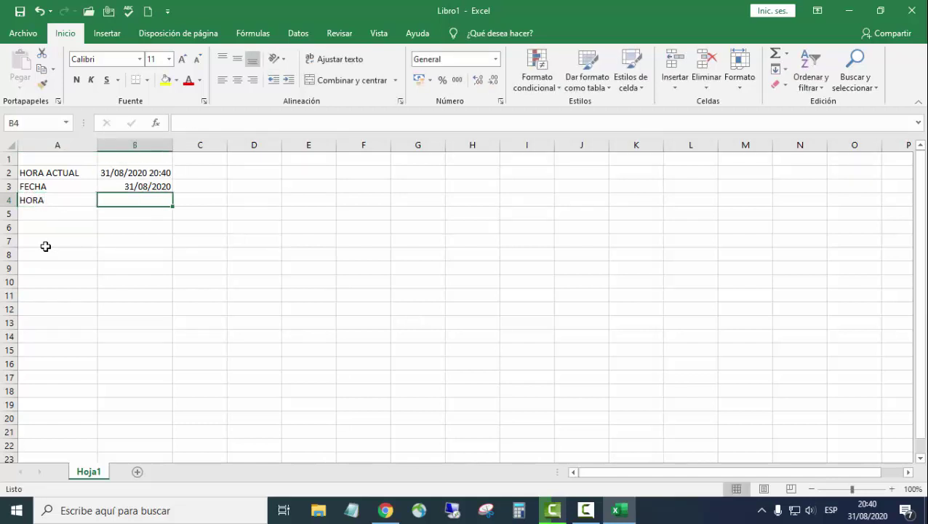
Step: Insert the HORA function from the Fecha y hora category into cell B4, using B2 as the serial number
{"action": "type", "text": "="}
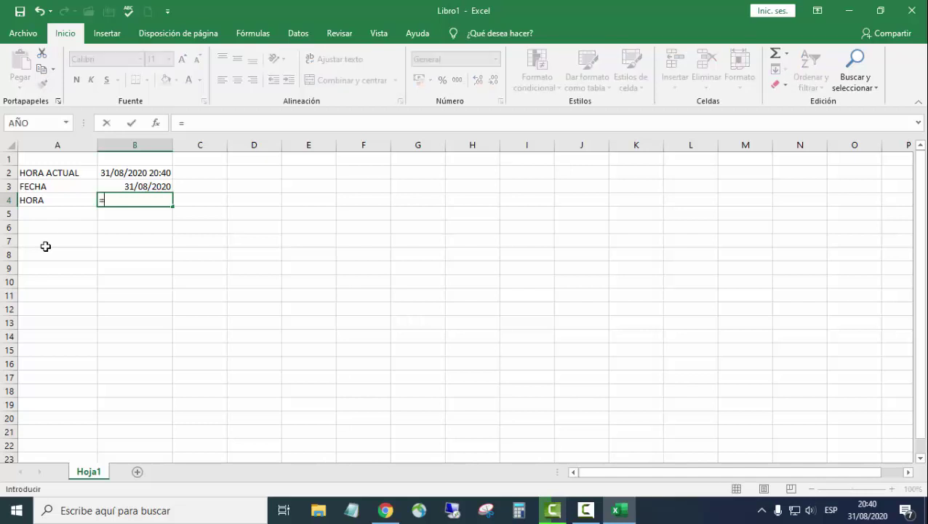
{"action": "left_click", "coordinate": [155, 124]}
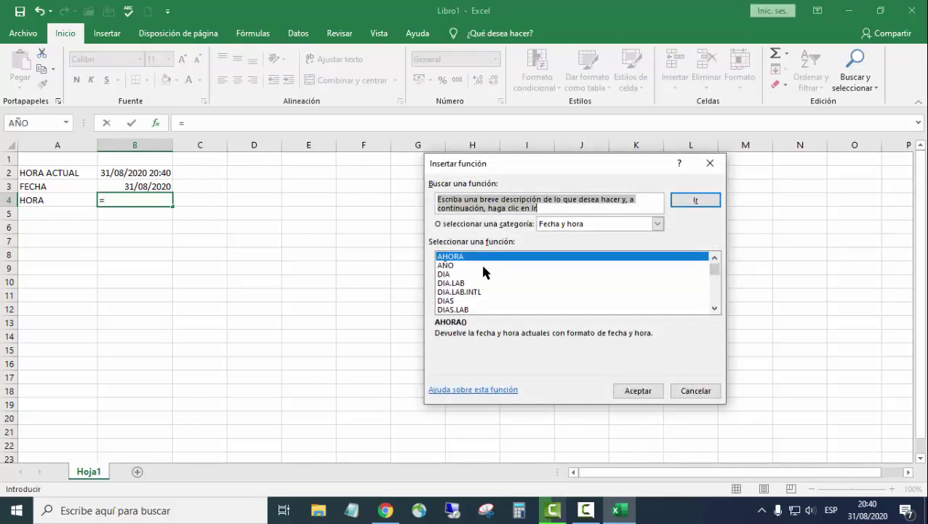
{"action": "scroll", "coordinate": [469, 287], "scroll_direction": "down", "scroll_amount": 3}
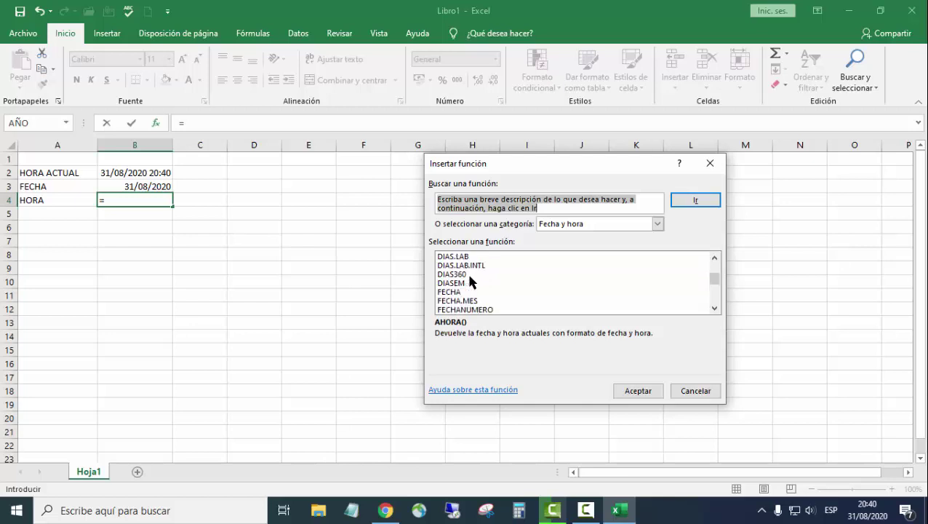
{"action": "left_click", "coordinate": [455, 310]}
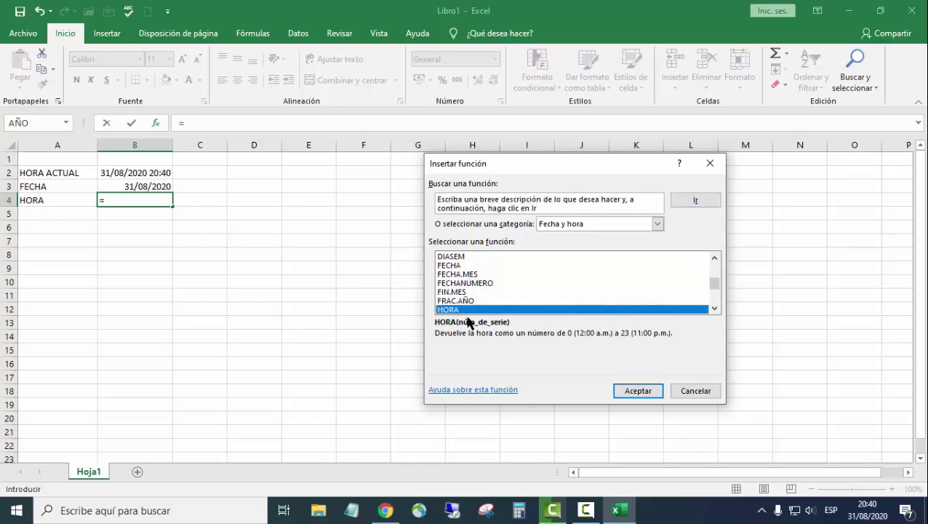
{"action": "left_click", "coordinate": [627, 391]}
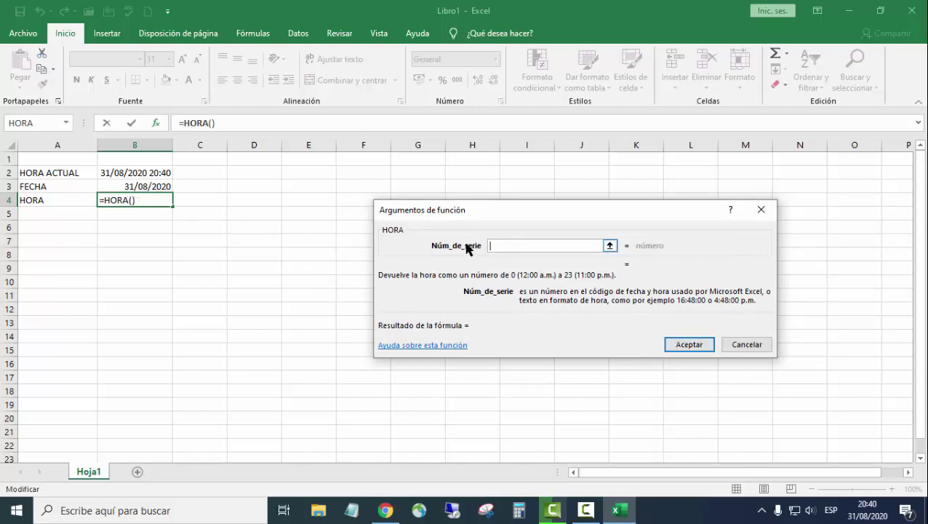
{"action": "left_click", "coordinate": [154, 173]}
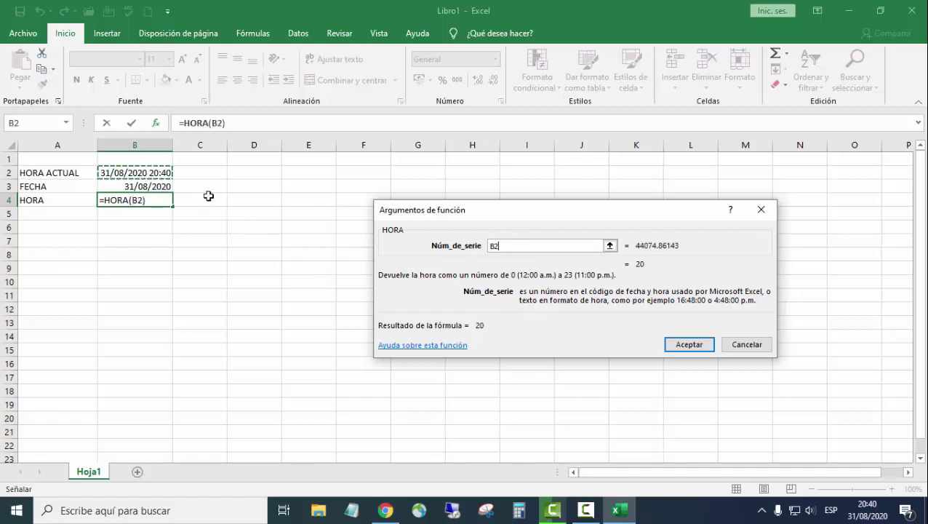
{"action": "key", "text": "Return"}
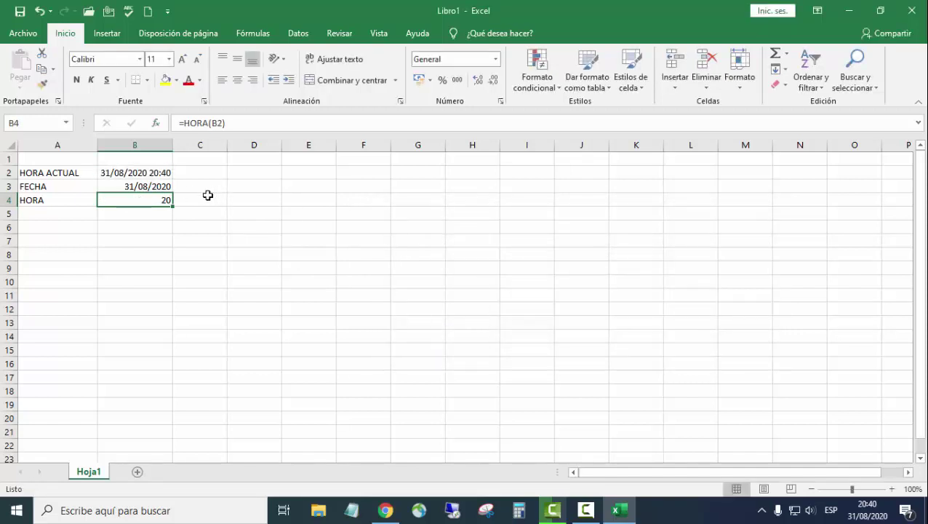
Step: Review the date and time formulas in cells B2 to B4
{"action": "left_click", "coordinate": [159, 227]}
{"action": "key", "text": "Up"}
{"action": "key", "text": "Up"}
{"action": "left_click", "coordinate": [144, 188]}
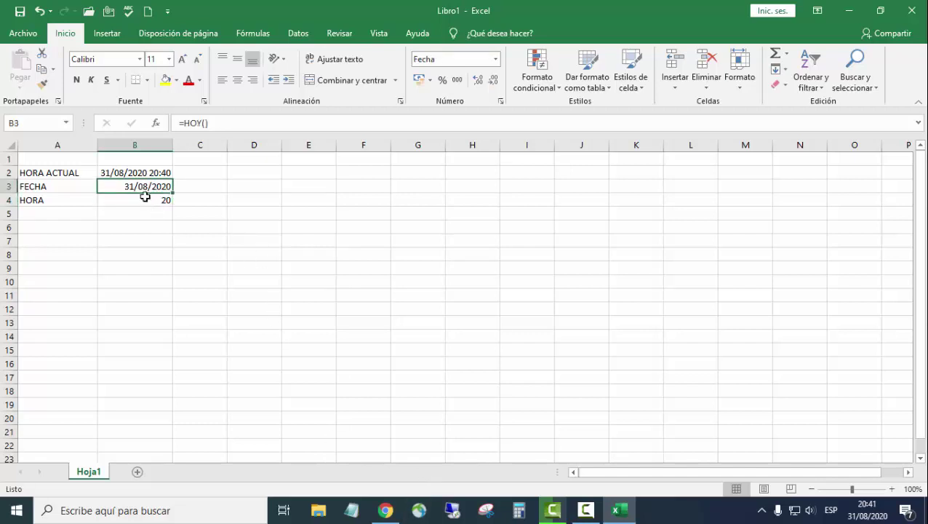
{"action": "left_click", "coordinate": [145, 197]}
{"action": "left_click", "coordinate": [145, 186]}
{"action": "left_click", "coordinate": [144, 201]}
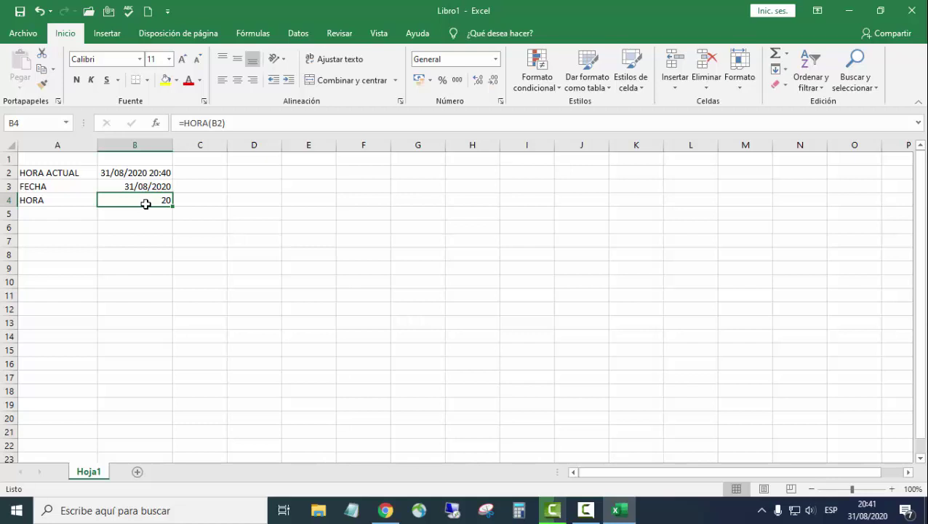
Step: Add a new worksheet and enter the title INGRESO DE DATOS in cell A1
{"action": "left_click", "coordinate": [137, 473]}
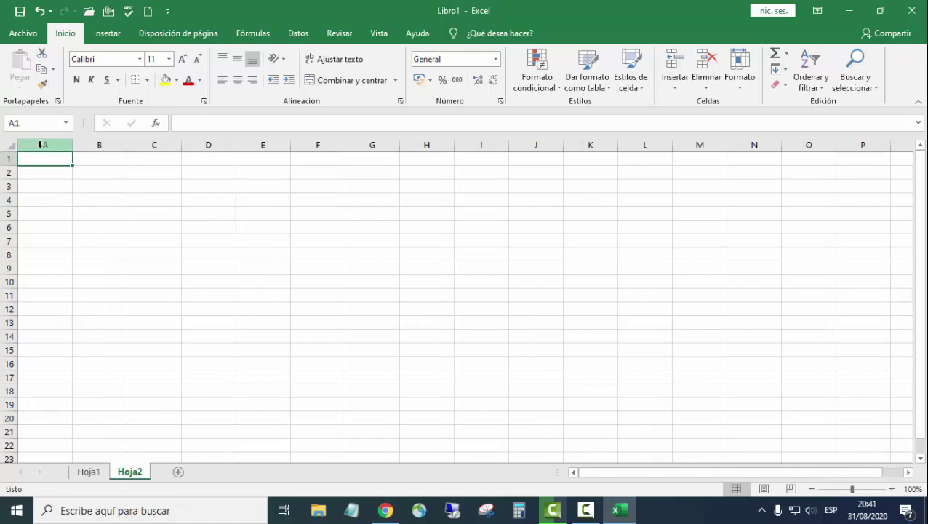
{"action": "type", "text": "INGRE"}
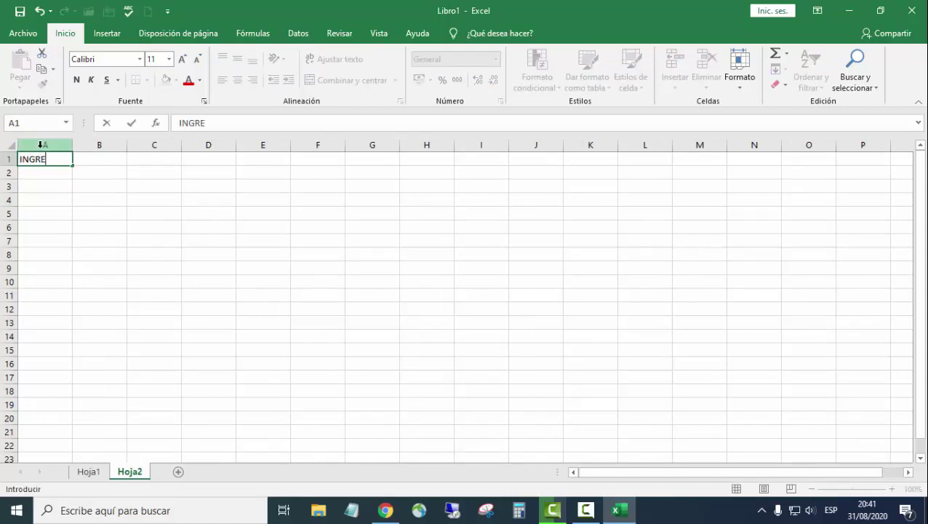
{"action": "type", "text": "SO DE DATOS"}
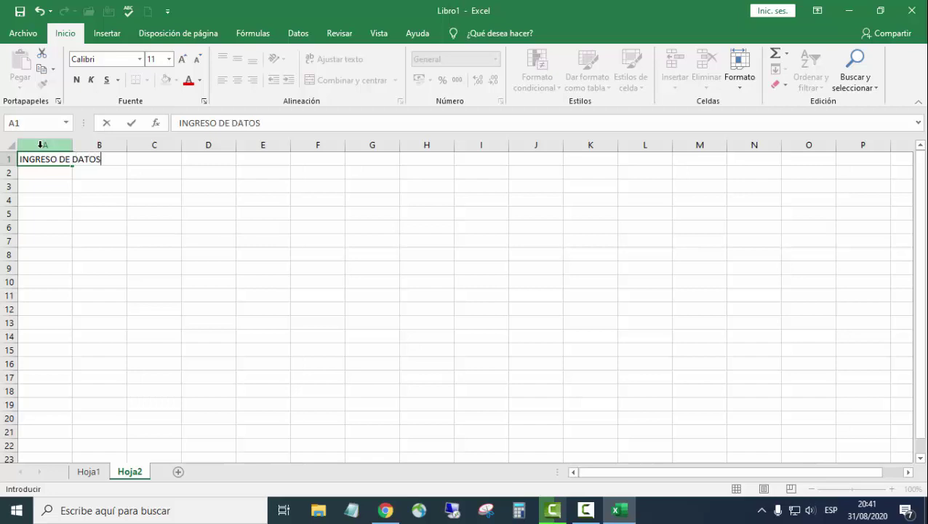
{"action": "key", "text": "Return"}
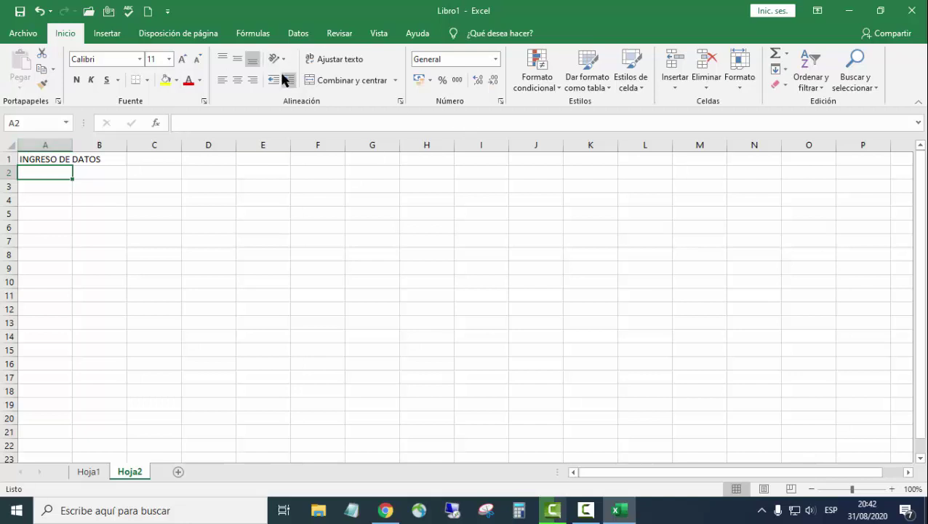
Step: Format the INGRESO DE DATOS title in cell A1 as 18 pt, bold, with the standard blue font colour
{"action": "left_click", "coordinate": [31, 159]}
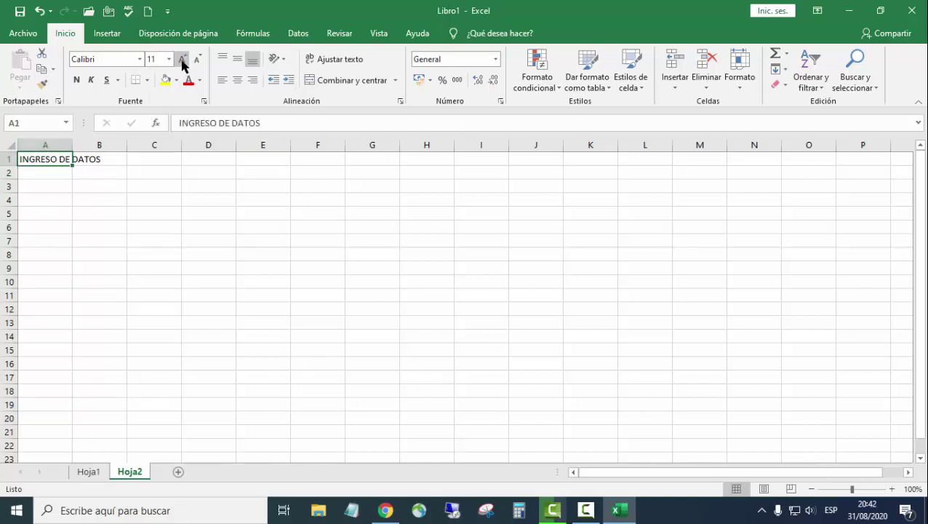
{"action": "left_click", "coordinate": [49, 184]}
{"action": "left_click", "coordinate": [29, 165]}
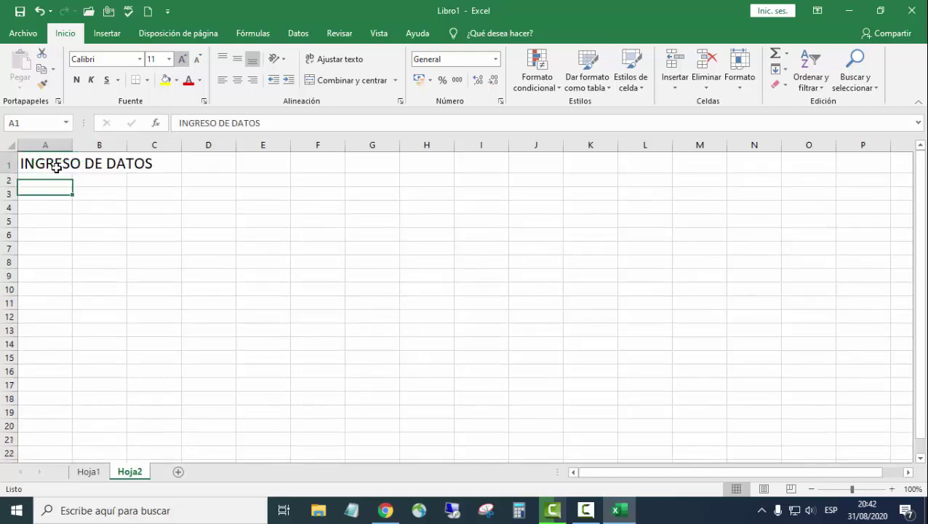
{"action": "left_click", "coordinate": [201, 81]}
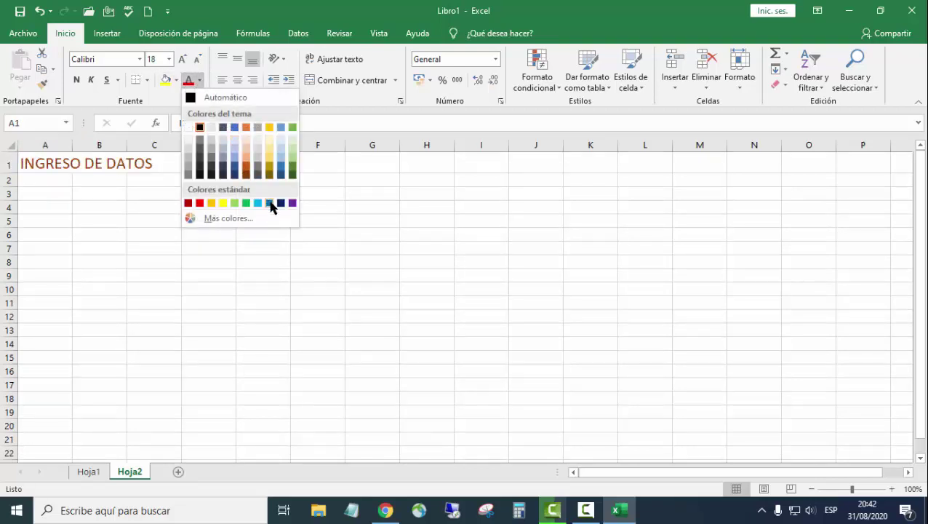
{"action": "left_click", "coordinate": [268, 202]}
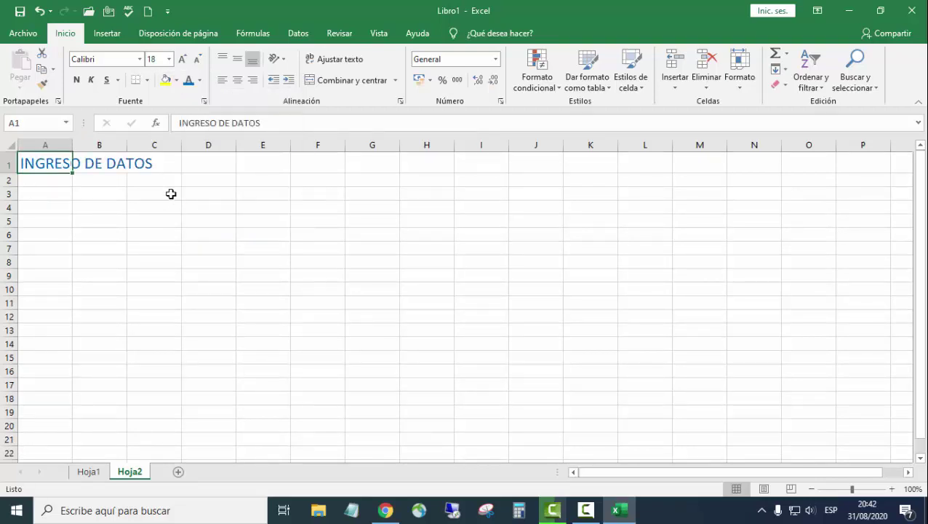
{"action": "left_click", "coordinate": [77, 80]}
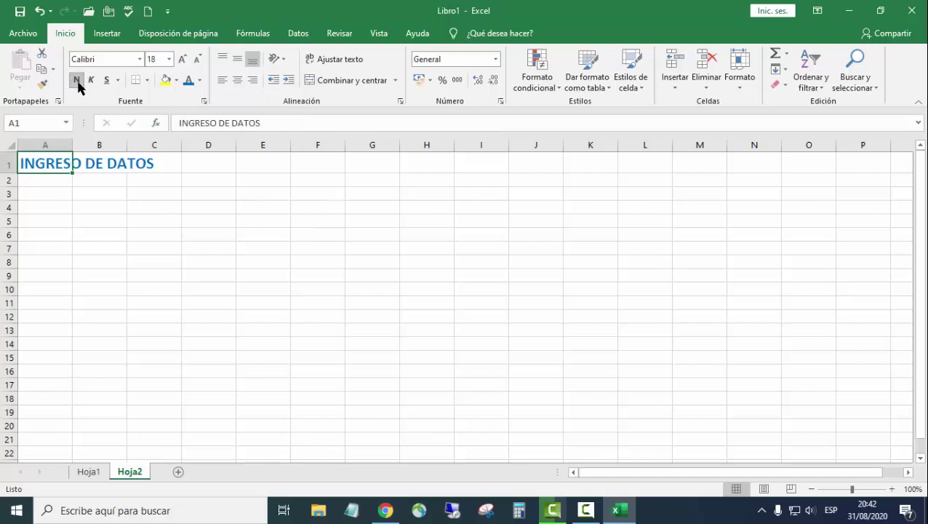
{"action": "left_click", "coordinate": [101, 219]}
Step: Enter the heading SISTEMA in cell B3, below the sheet title
{"action": "left_click", "coordinate": [46, 194]}
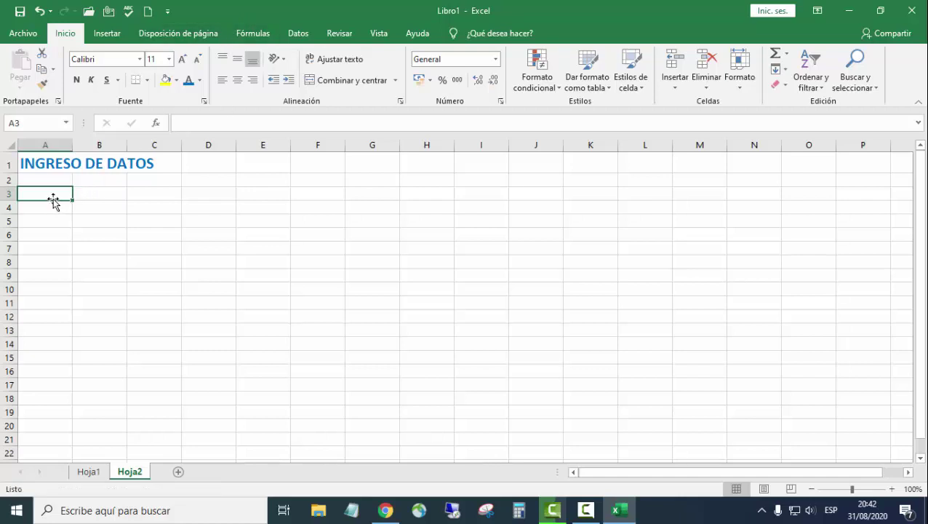
{"action": "left_click", "coordinate": [109, 194]}
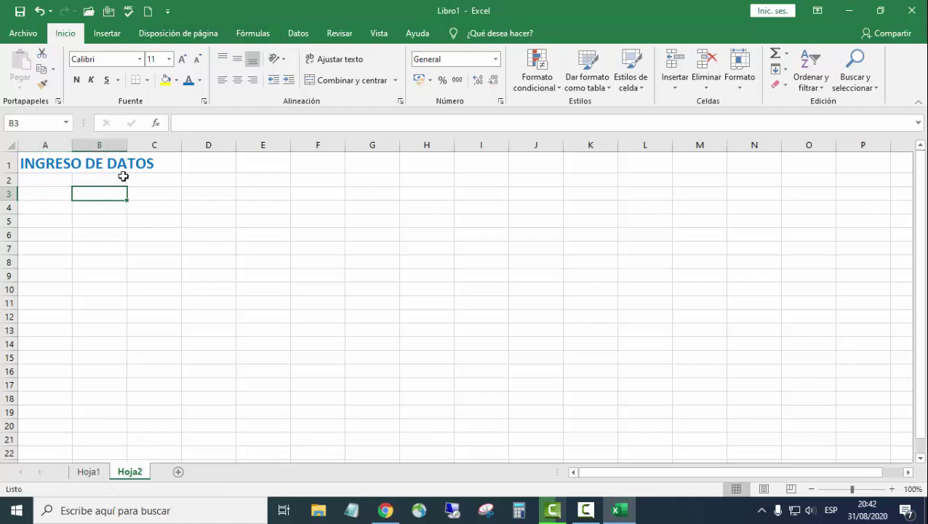
{"action": "type", "text": "SIS"}
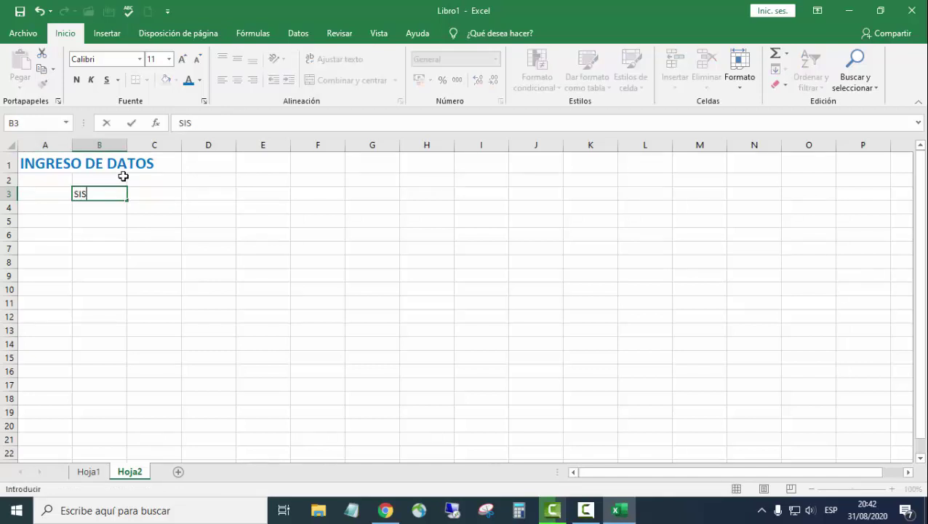
{"action": "type", "text": "TEMA"}
{"action": "left_click", "coordinate": [109, 218]}
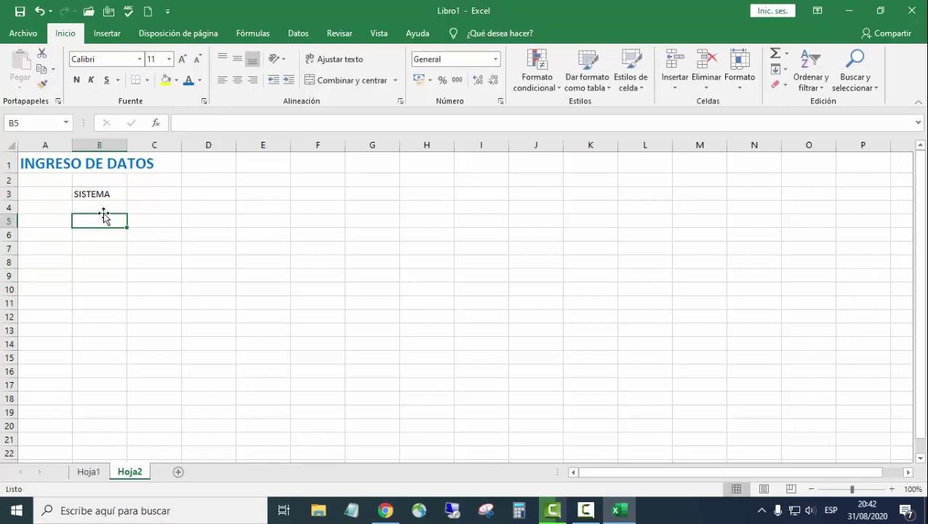
Step: Enter the labels DIA, MES and AÑO in cells B4 to B6, below SISTEMA
{"action": "left_click", "coordinate": [103, 208]}
{"action": "type", "text": "DIA"}
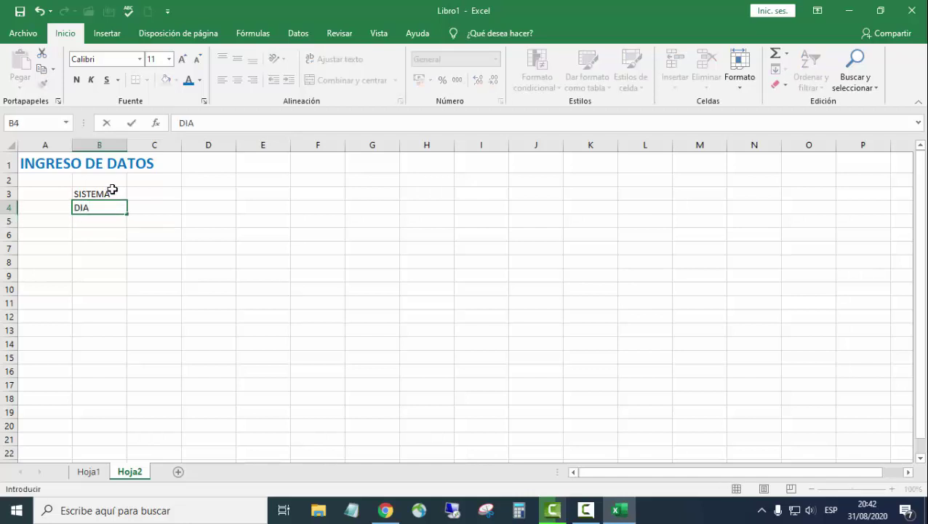
{"action": "key", "text": "Return"}
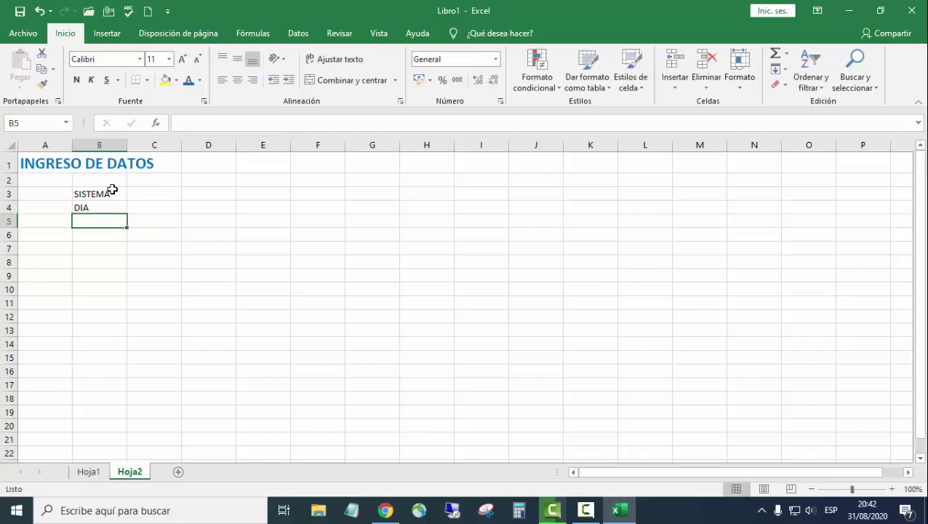
{"action": "type", "text": "MES"}
{"action": "key", "text": "Return"}
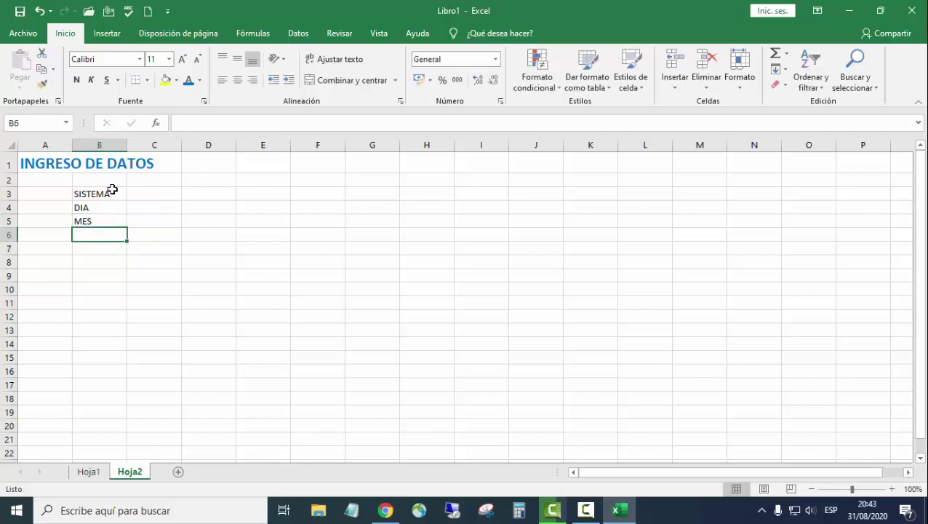
{"action": "type", "text": "AÑ"}
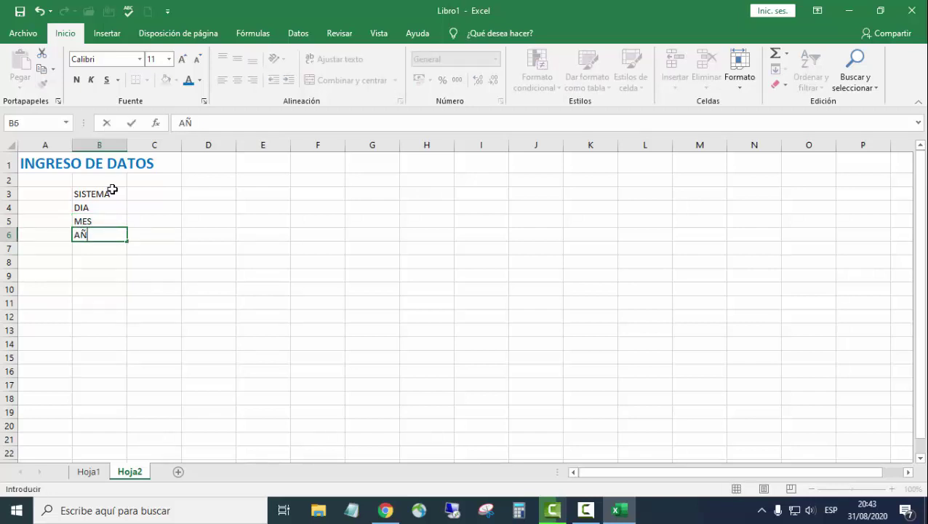
{"action": "type", "text": "O"}
{"action": "key", "text": "Return"}
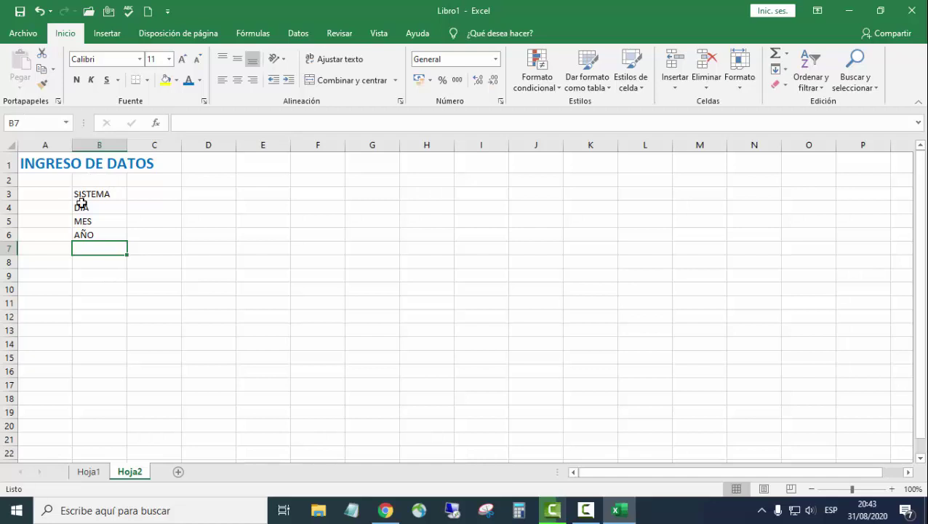
Step: Merge and centre the SISTEMA heading across cells B3:C3
{"action": "left_click_drag", "start_coordinate": [83, 195], "coordinate": [155, 193]}
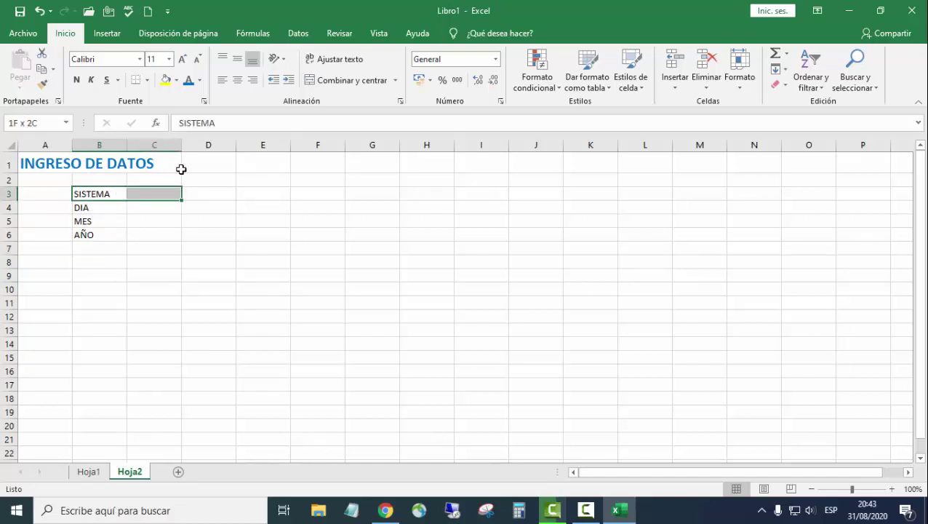
{"action": "left_click", "coordinate": [313, 80]}
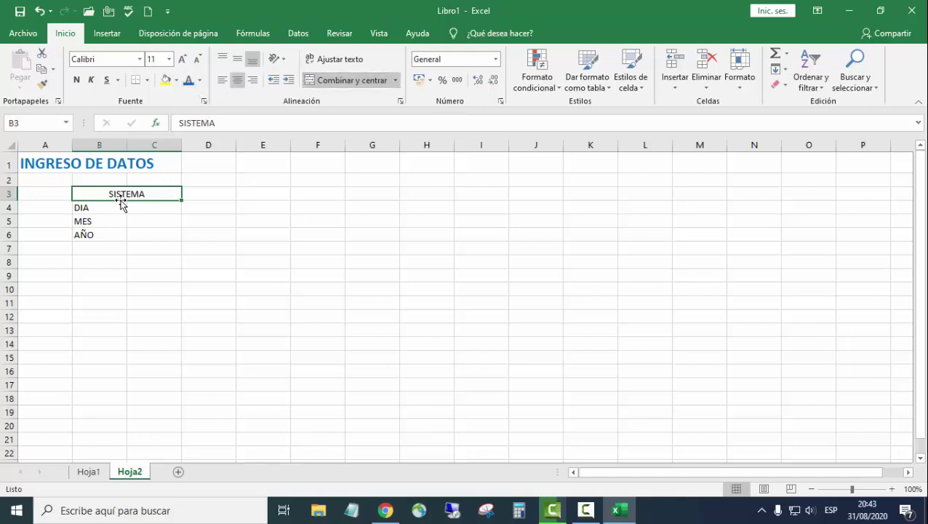
Step: Apply all borders to the SISTEMA table in B3:C6 and widen column A
{"action": "left_click_drag", "start_coordinate": [120, 192], "coordinate": [131, 237]}
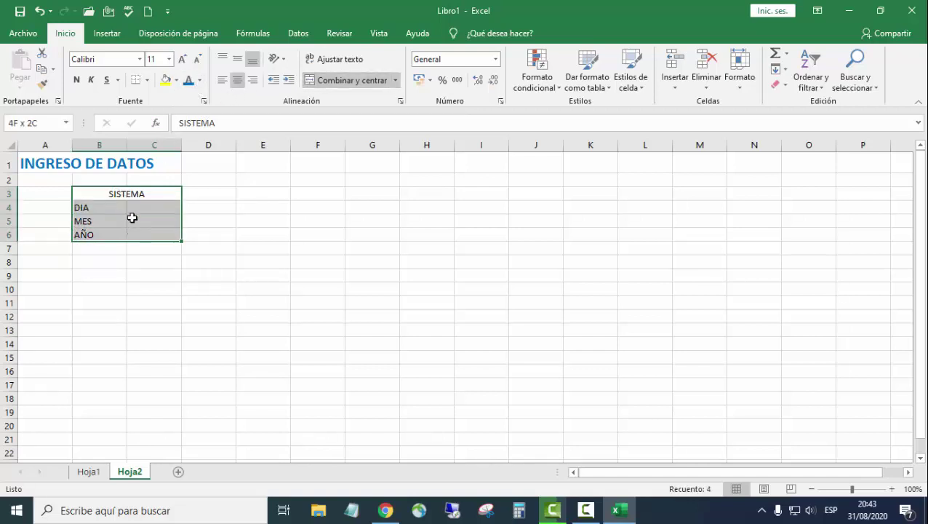
{"action": "left_click", "coordinate": [148, 80]}
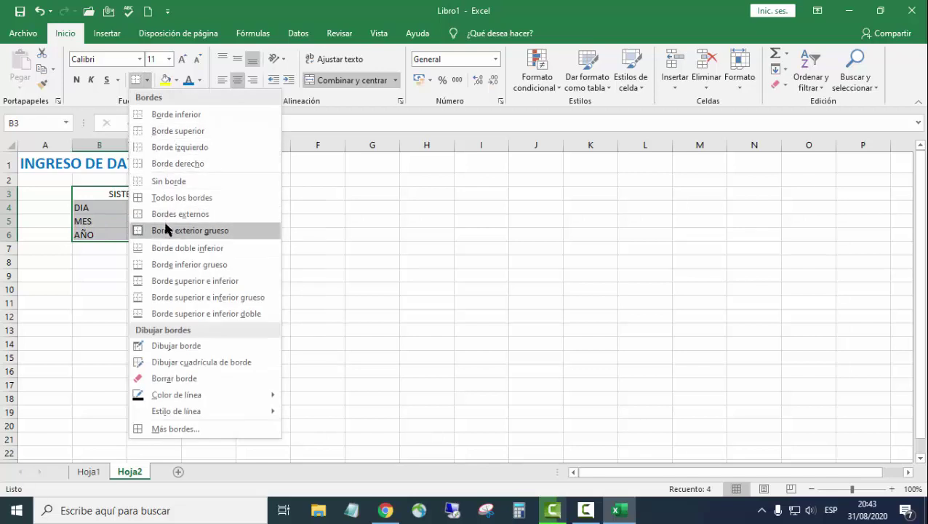
{"action": "left_click", "coordinate": [164, 198]}
{"action": "left_click", "coordinate": [149, 289]}
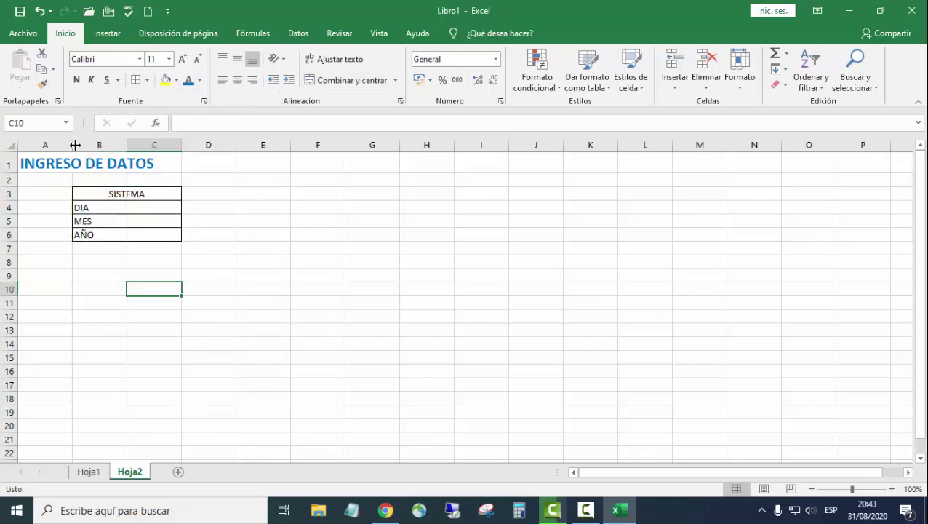
{"action": "left_click_drag", "start_coordinate": [74, 145], "coordinate": [100, 159]}
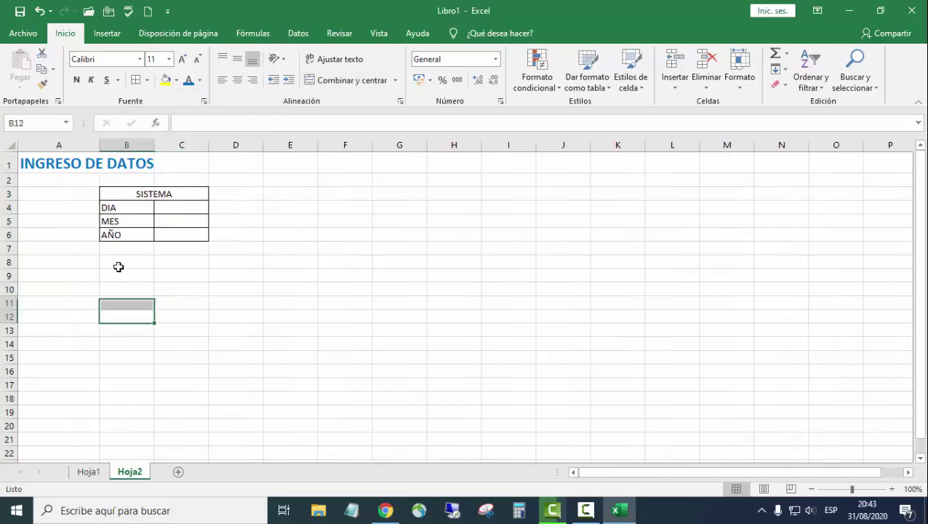
Step: Start inserting a picture from this device at cell A3 and open the Imágenes folder under Este equipo
{"action": "left_click", "coordinate": [60, 192]}
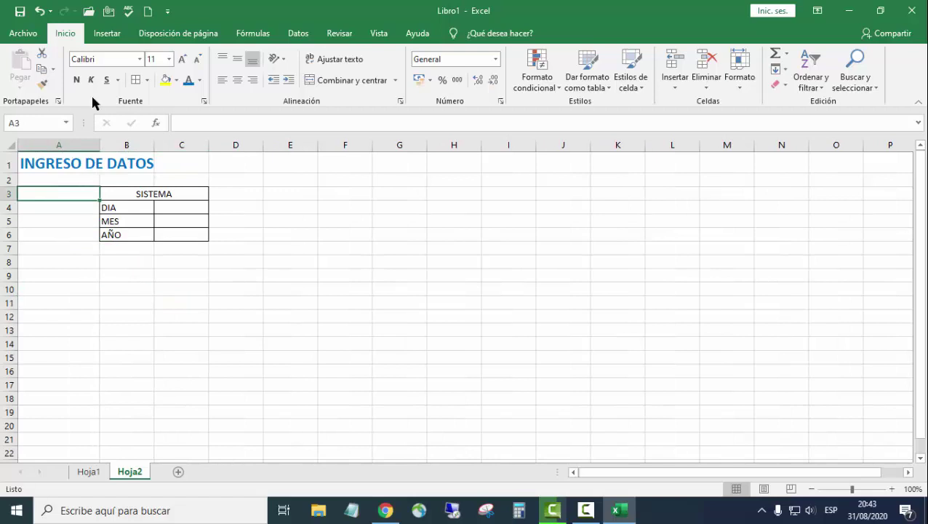
{"action": "left_click", "coordinate": [114, 37]}
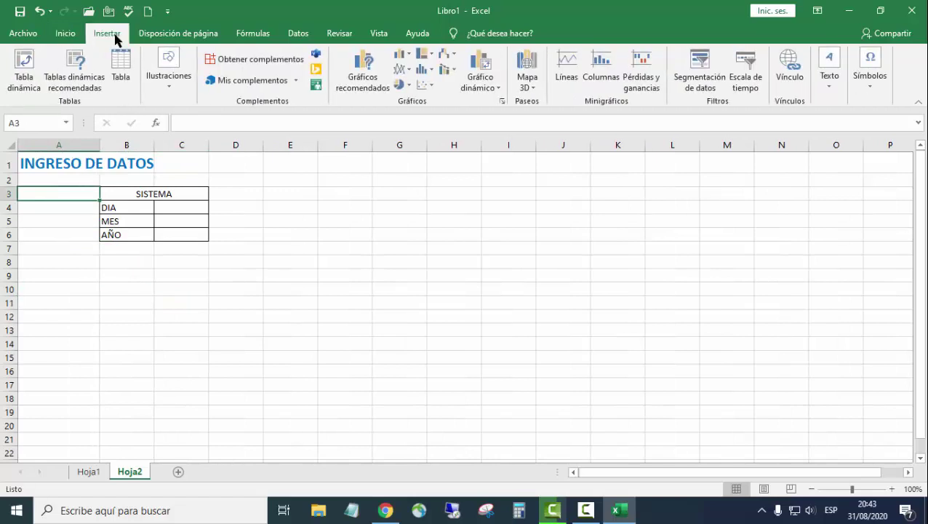
{"action": "left_click", "coordinate": [163, 80]}
{"action": "left_click", "coordinate": [171, 139]}
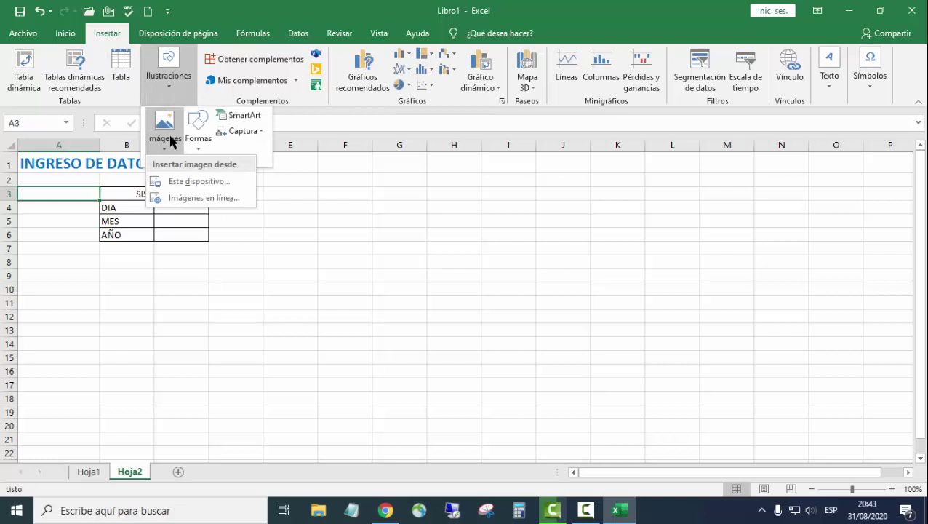
{"action": "left_click", "coordinate": [179, 182]}
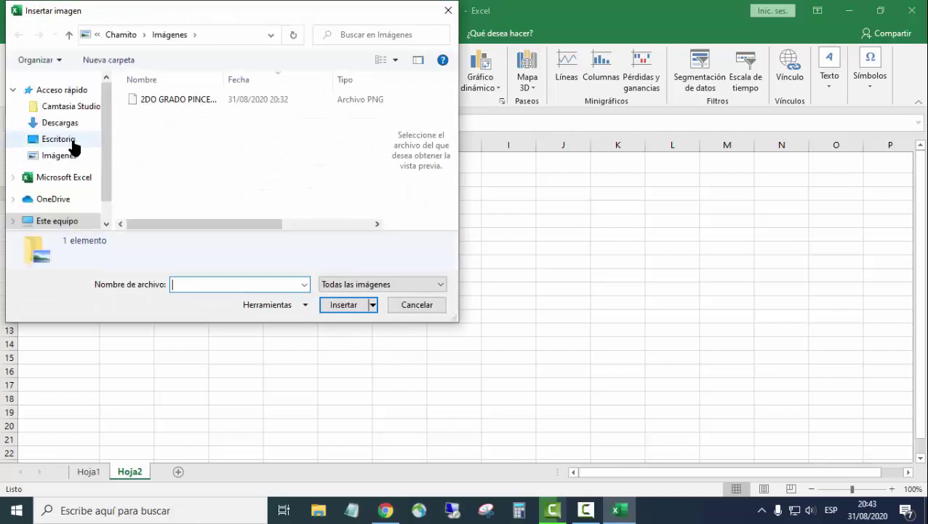
{"action": "scroll", "coordinate": [73, 148], "scroll_direction": "down", "scroll_amount": 3}
{"action": "left_click", "coordinate": [68, 153]}
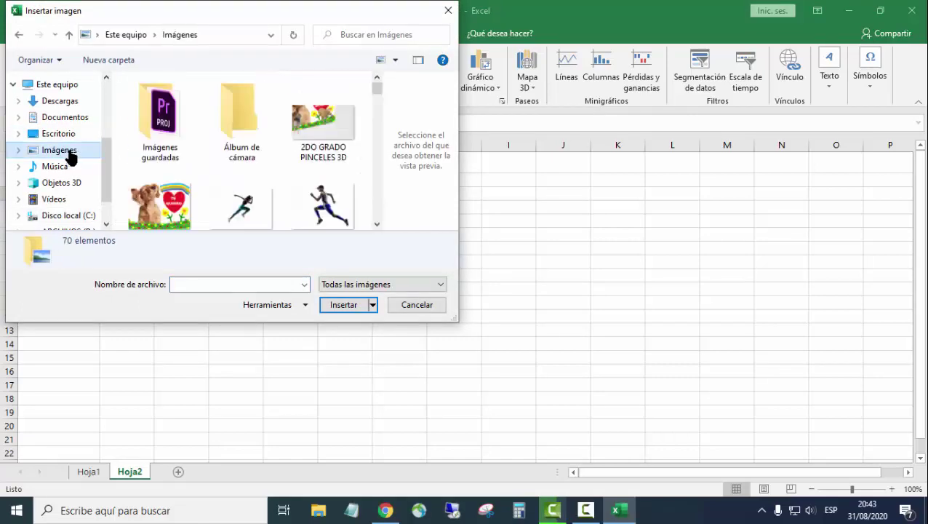
Step: Find the image rubia2 in the Imágenes folder and insert it into the sheet
{"action": "scroll", "coordinate": [298, 162], "scroll_direction": "down", "scroll_amount": 6}
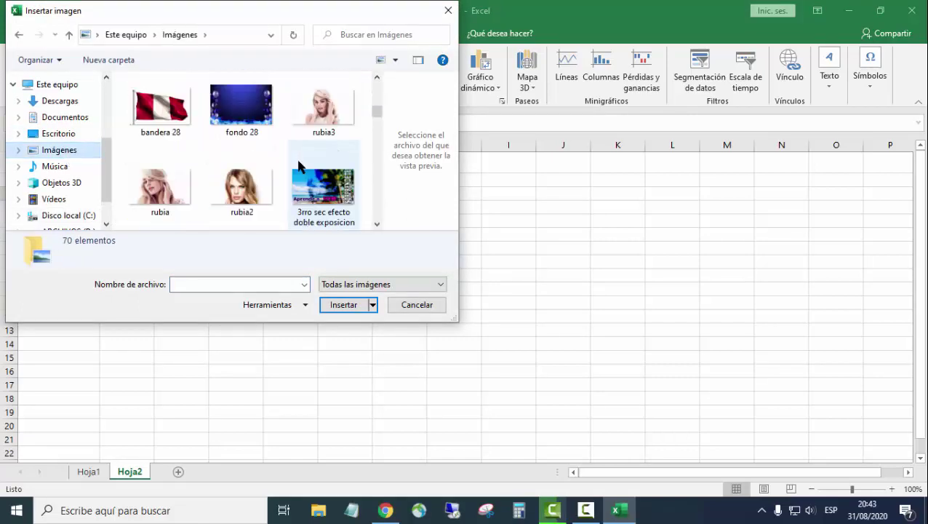
{"action": "scroll", "coordinate": [309, 159], "scroll_direction": "down", "scroll_amount": 3}
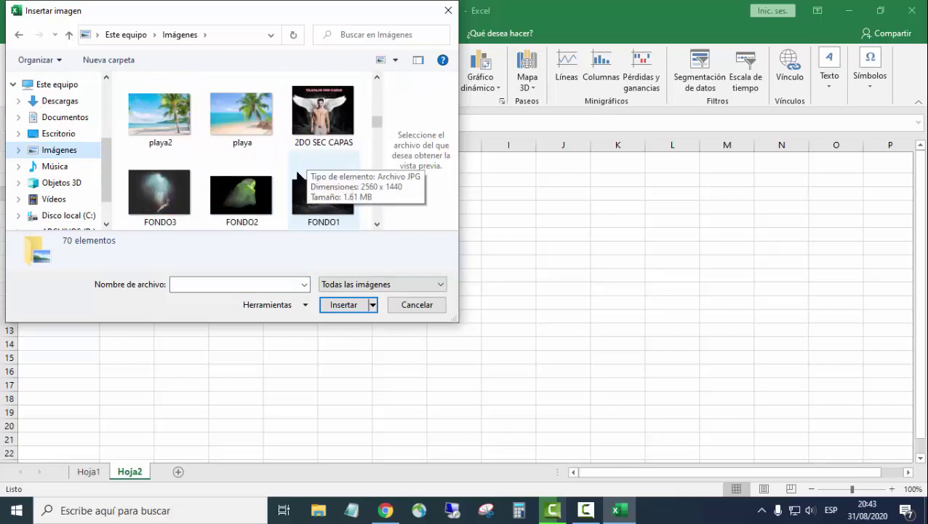
{"action": "scroll", "coordinate": [297, 174], "scroll_direction": "down", "scroll_amount": 3}
{"action": "scroll", "coordinate": [297, 175], "scroll_direction": "down", "scroll_amount": 10}
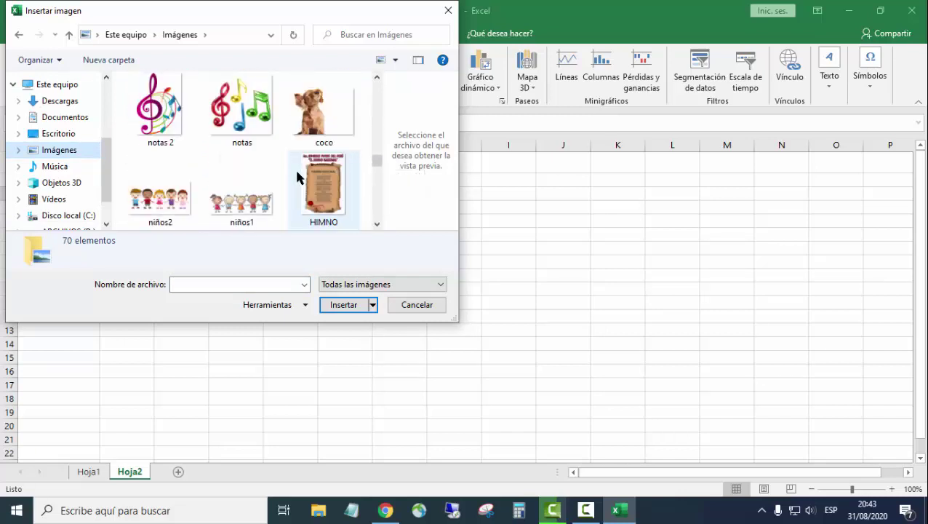
{"action": "scroll", "coordinate": [297, 174], "scroll_direction": "down", "scroll_amount": 10}
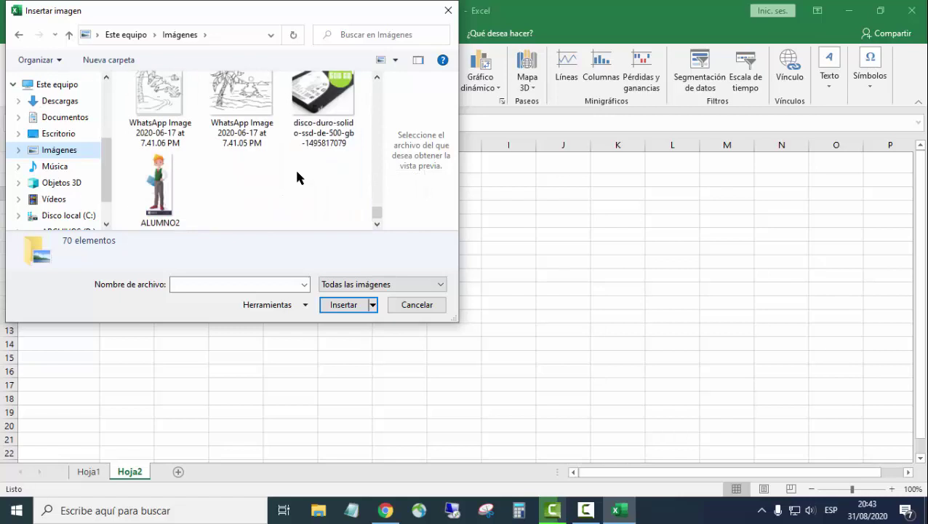
{"action": "scroll", "coordinate": [297, 175], "scroll_direction": "up", "scroll_amount": 8}
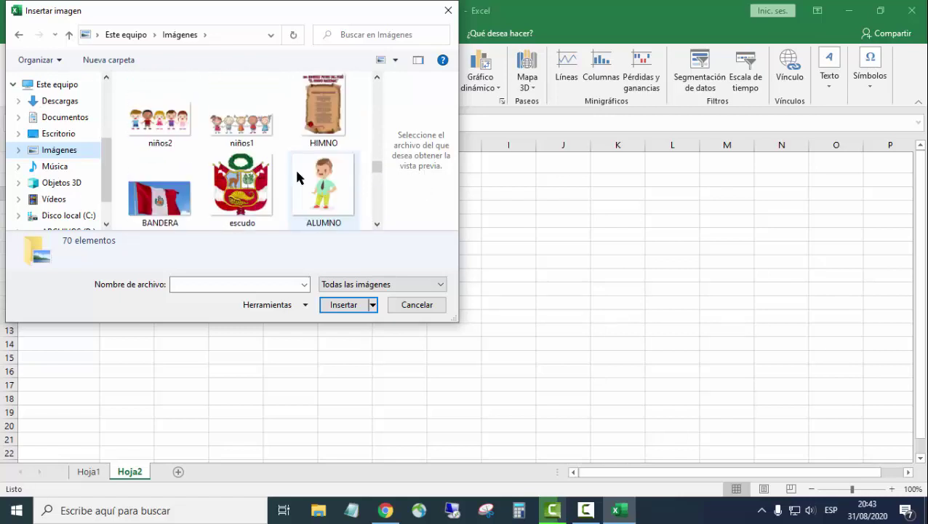
{"action": "scroll", "coordinate": [297, 176], "scroll_direction": "up", "scroll_amount": 10}
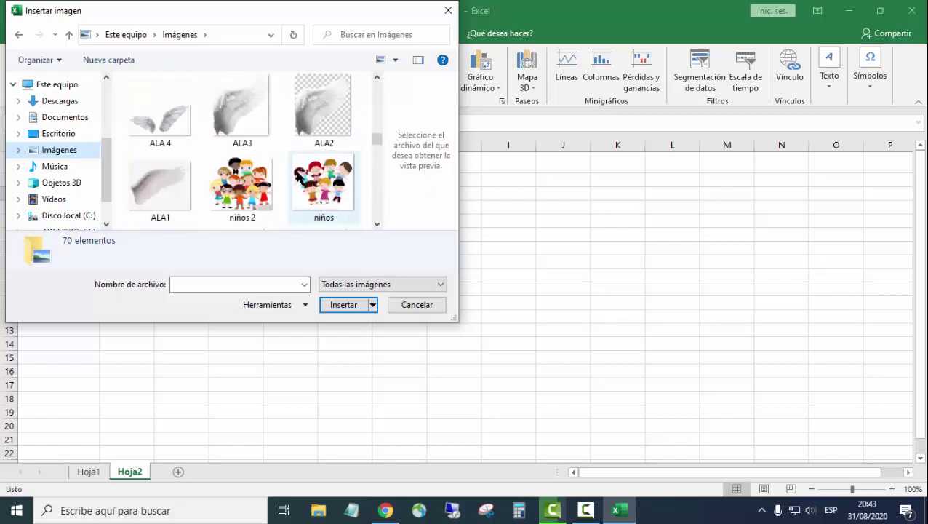
{"action": "scroll", "coordinate": [297, 177], "scroll_direction": "up", "scroll_amount": 6}
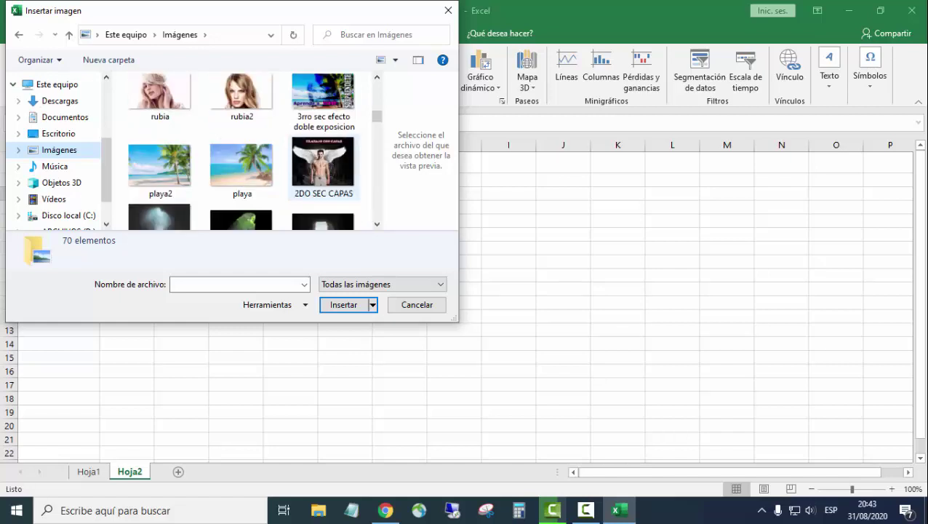
{"action": "left_click", "coordinate": [238, 160]}
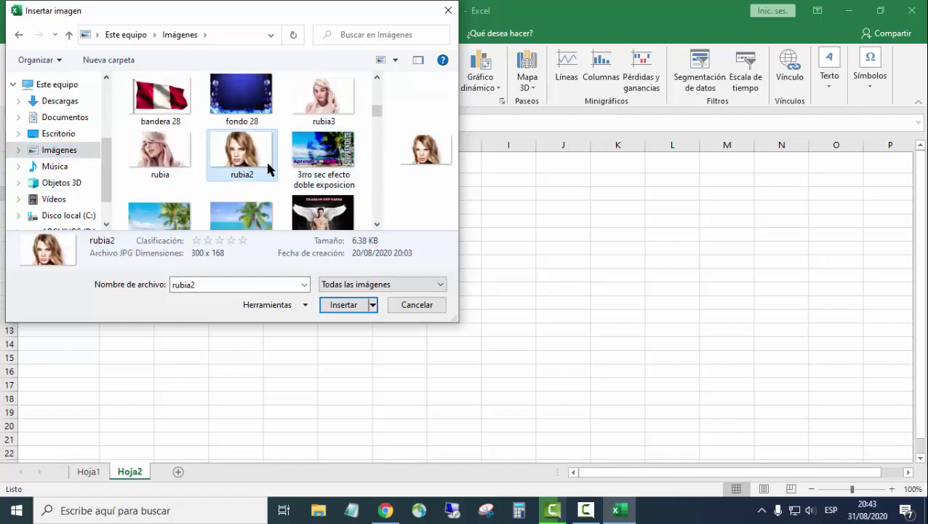
{"action": "scroll", "coordinate": [326, 207], "scroll_direction": "up", "scroll_amount": 2}
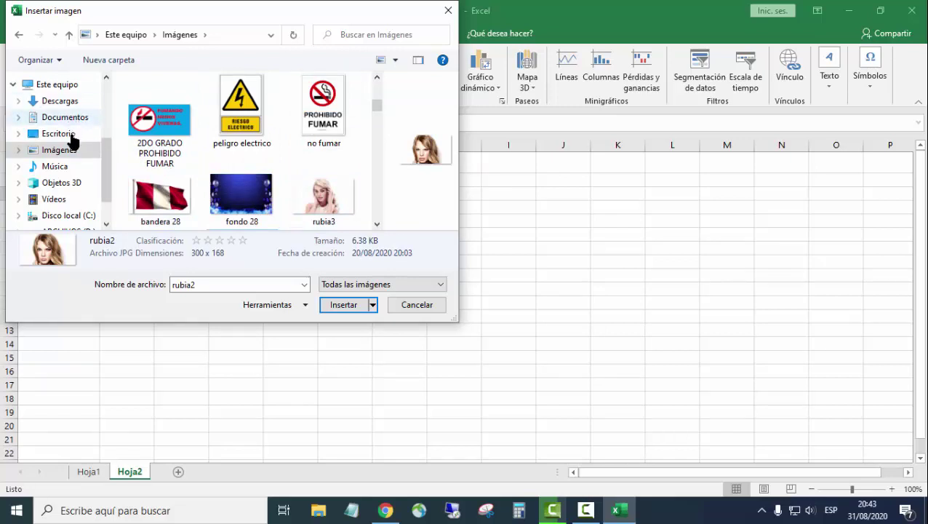
{"action": "left_click", "coordinate": [64, 158]}
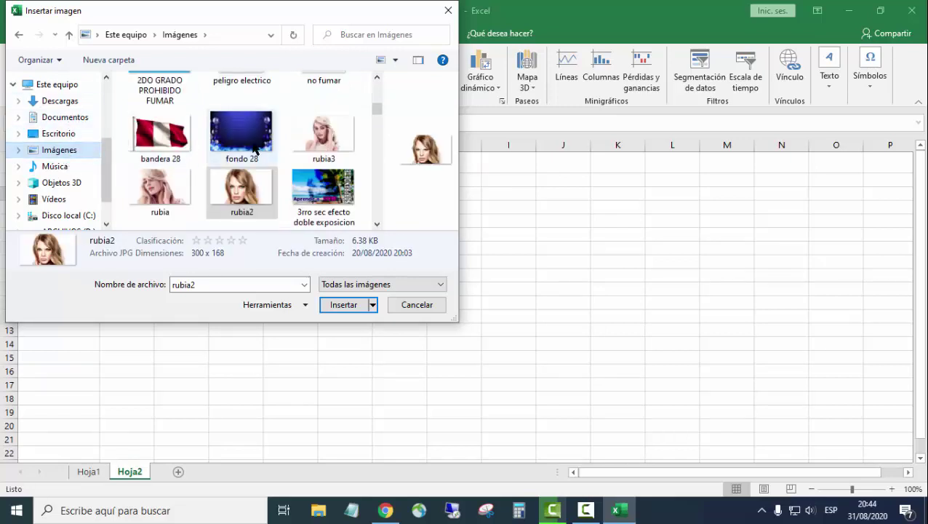
{"action": "scroll", "coordinate": [287, 156], "scroll_direction": "up", "scroll_amount": 1}
{"action": "scroll", "coordinate": [287, 156], "scroll_direction": "up", "scroll_amount": 2}
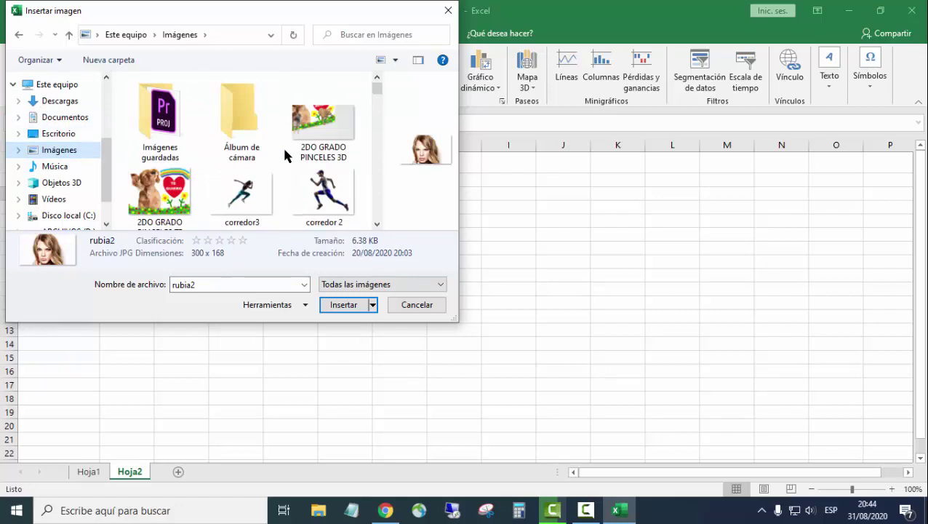
{"action": "scroll", "coordinate": [287, 156], "scroll_direction": "down", "scroll_amount": 1}
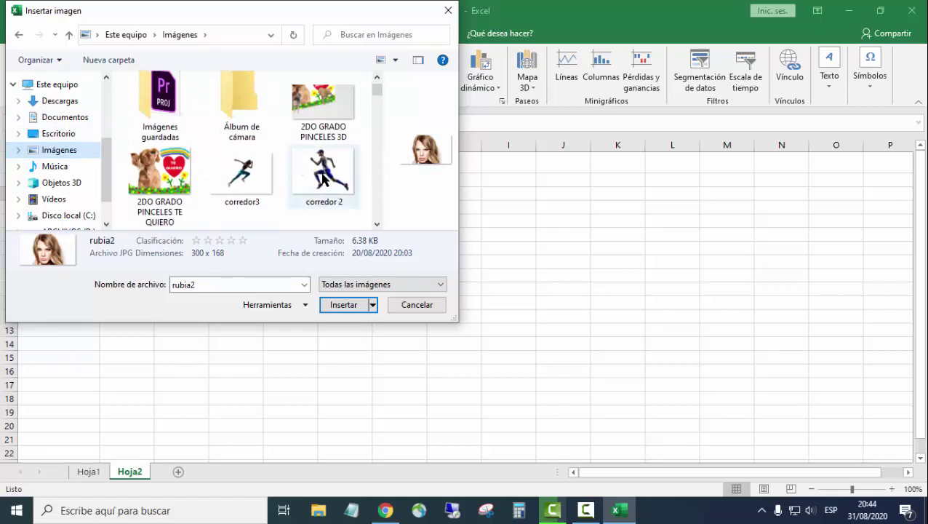
{"action": "scroll", "coordinate": [313, 174], "scroll_direction": "down", "scroll_amount": 4}
{"action": "scroll", "coordinate": [305, 183], "scroll_direction": "down", "scroll_amount": 1}
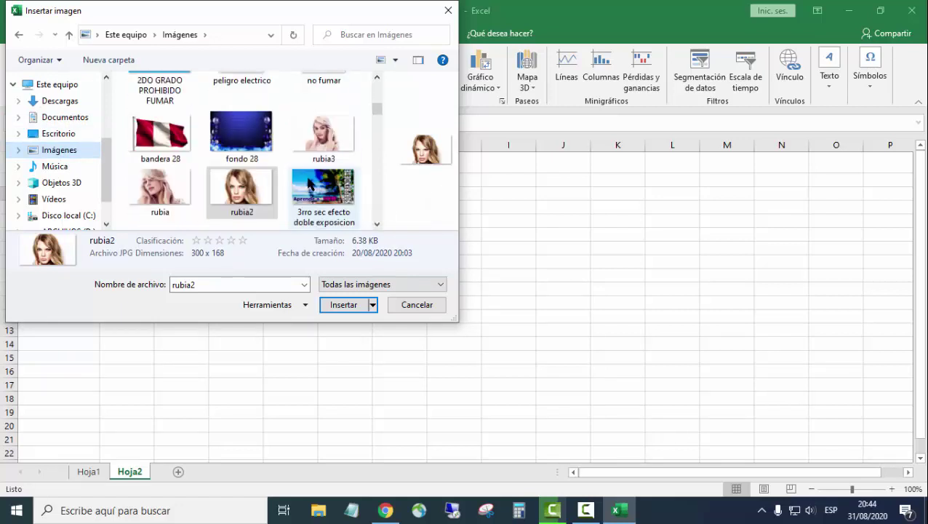
{"action": "double_click", "coordinate": [250, 184]}
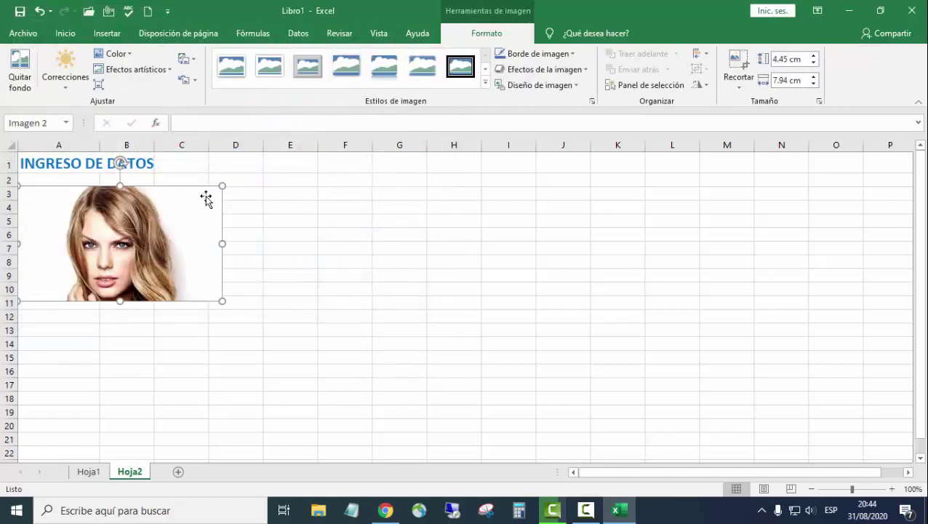
Step: Shrink the inserted picture to about 2.56 cm high by 4.58 cm wide and widen column A
{"action": "left_click_drag", "start_coordinate": [222, 187], "coordinate": [135, 235]}
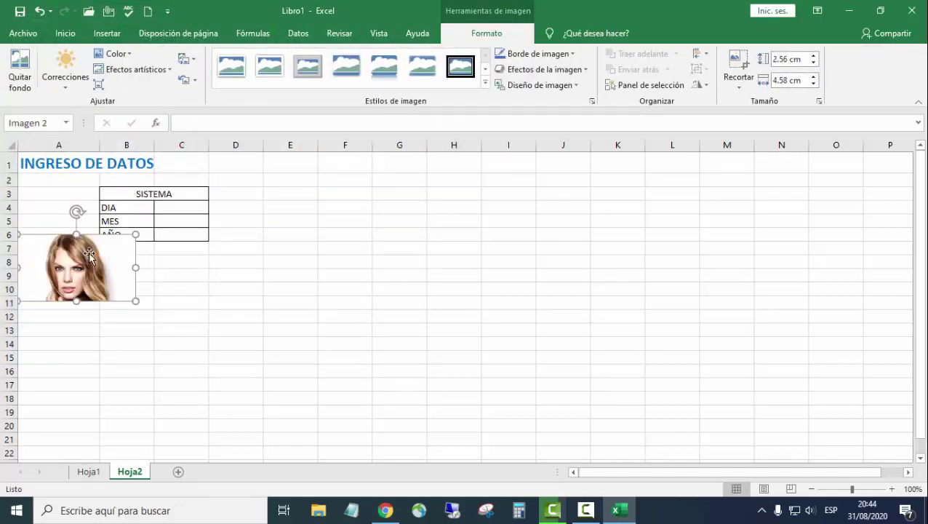
{"action": "left_click_drag", "start_coordinate": [104, 148], "coordinate": [131, 149]}
Step: Increase the font size of the SISTEMA table in B3:C6 to 14
{"action": "left_click_drag", "start_coordinate": [152, 192], "coordinate": [171, 233]}
{"action": "left_click", "coordinate": [180, 59]}
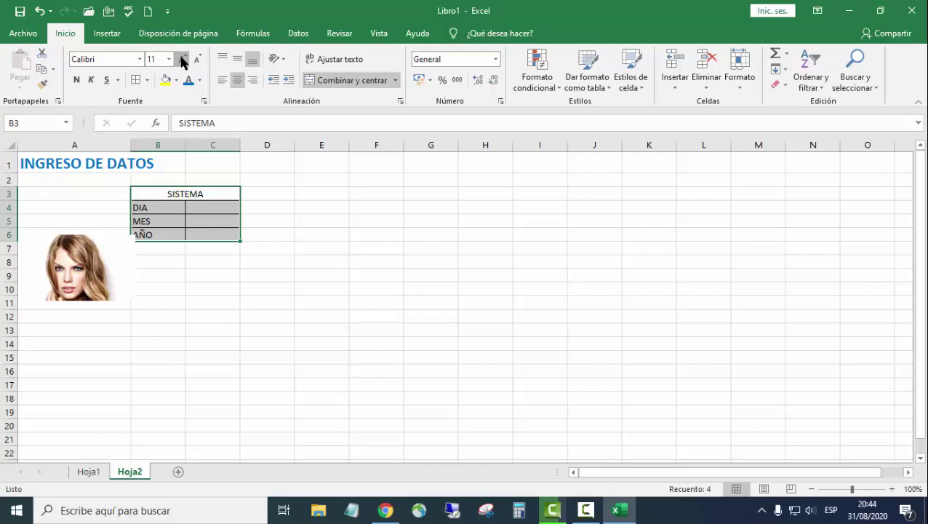
{"action": "left_click", "coordinate": [181, 59]}
Step: Narrow the picture to fit within column A and place it beside the SISTEMA table
{"action": "left_click", "coordinate": [97, 254]}
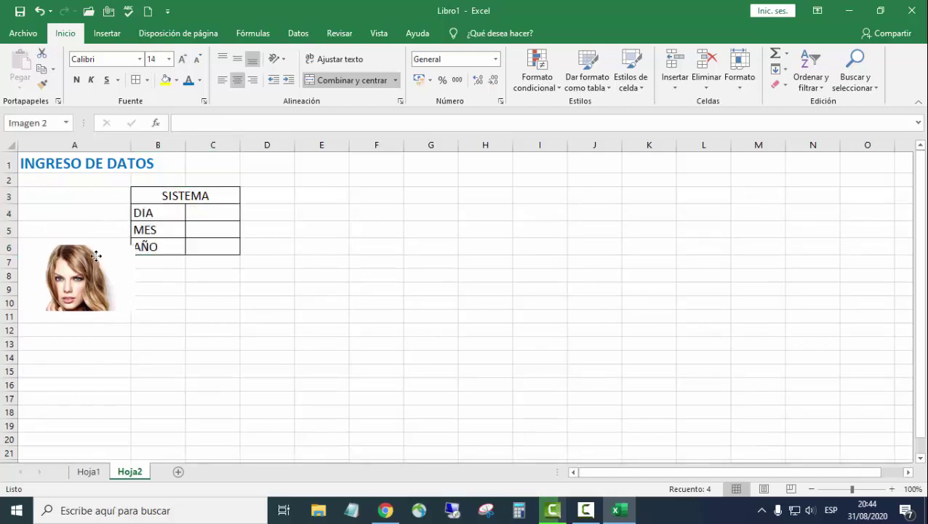
{"action": "left_click_drag", "start_coordinate": [131, 276], "coordinate": [108, 276]}
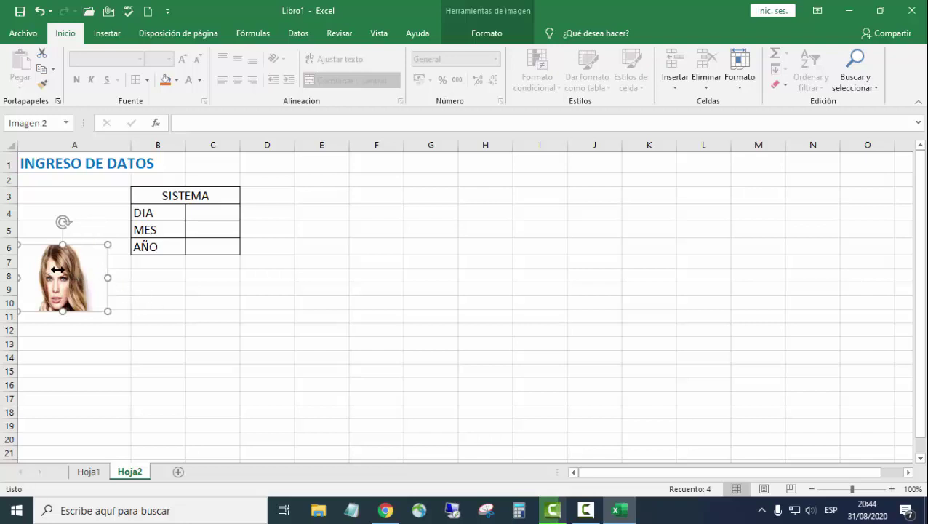
{"action": "left_click_drag", "start_coordinate": [52, 290], "coordinate": [67, 227]}
{"action": "key", "text": "Escape"}
{"action": "left_click", "coordinate": [67, 227]}
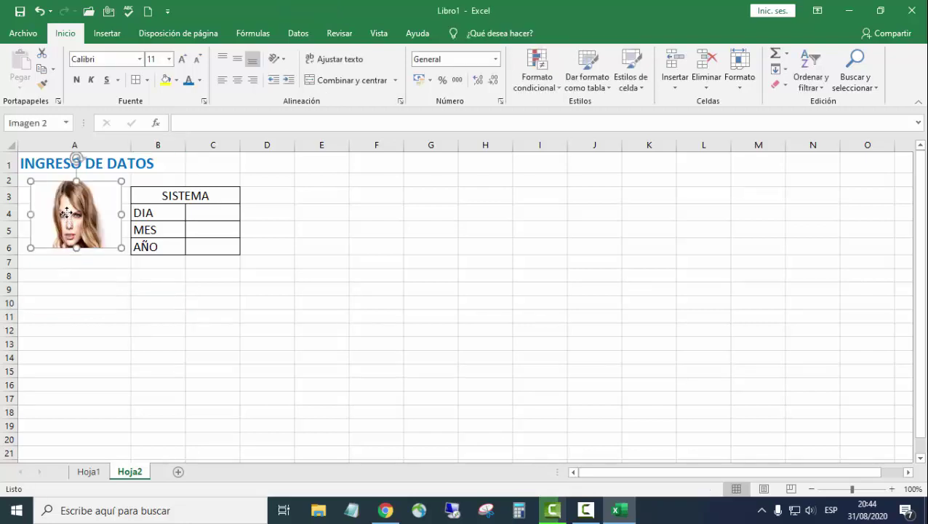
{"action": "key", "text": "ctrl+z"}
{"action": "left_click", "coordinate": [174, 213]}
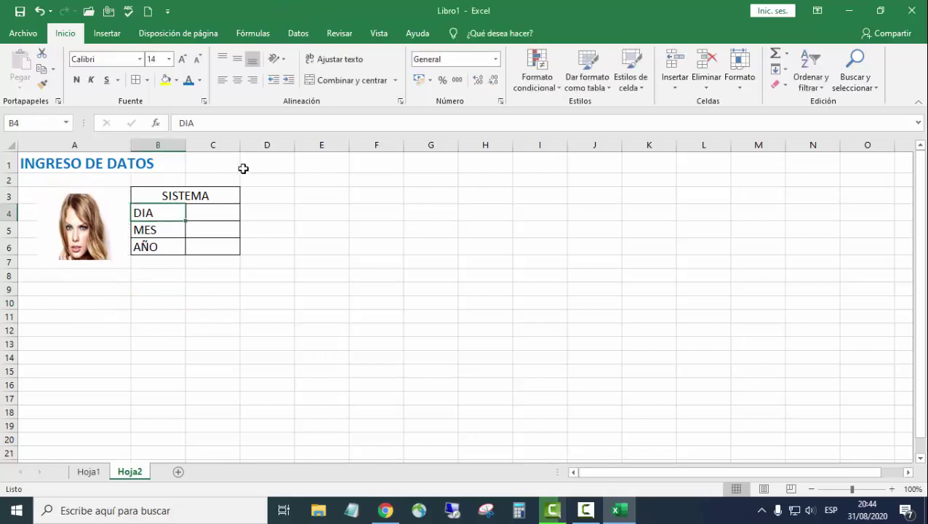
Step: Widen column C and make the SISTEMA table in B3:C6 bold
{"action": "left_click_drag", "start_coordinate": [240, 147], "coordinate": [283, 163]}
{"action": "left_click_drag", "start_coordinate": [199, 194], "coordinate": [189, 244]}
{"action": "left_click", "coordinate": [76, 80]}
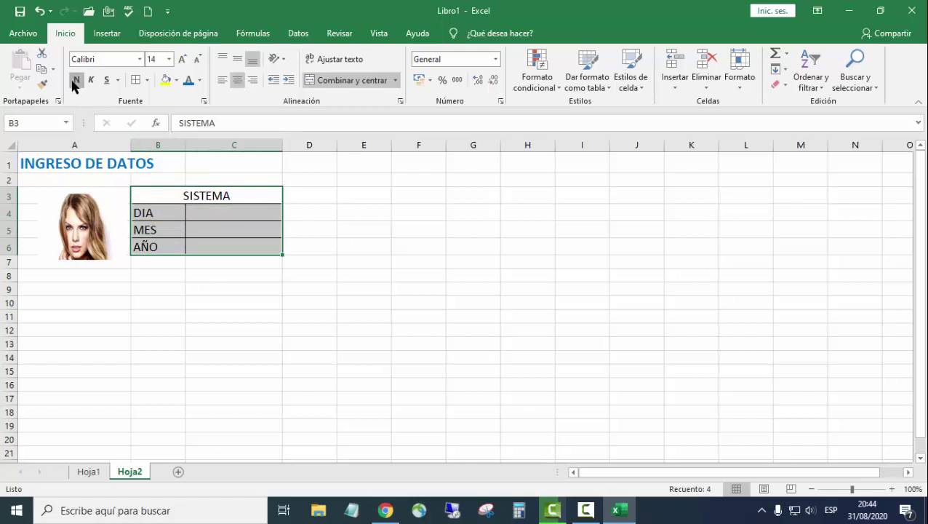
{"action": "left_click", "coordinate": [253, 209]}
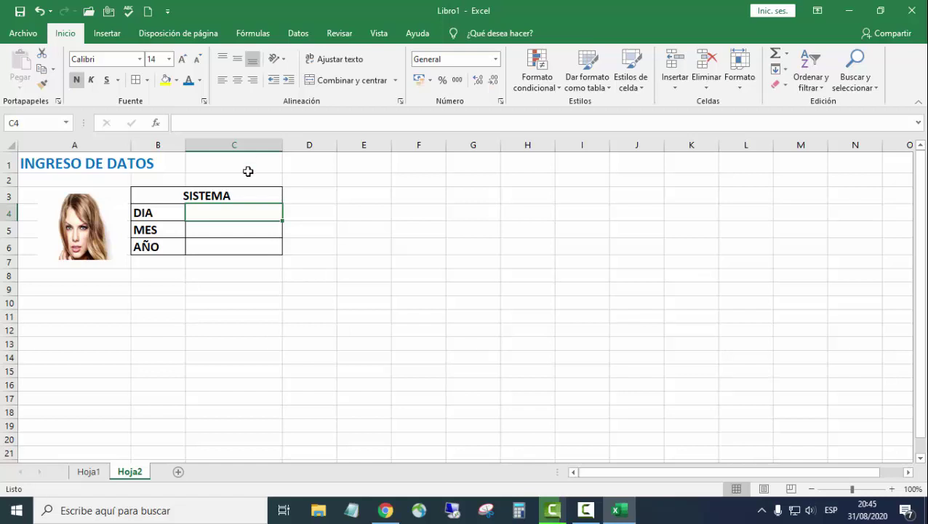
Step: Insert the HOY function from the Fecha y hora category in cell C1
{"action": "left_click", "coordinate": [202, 161]}
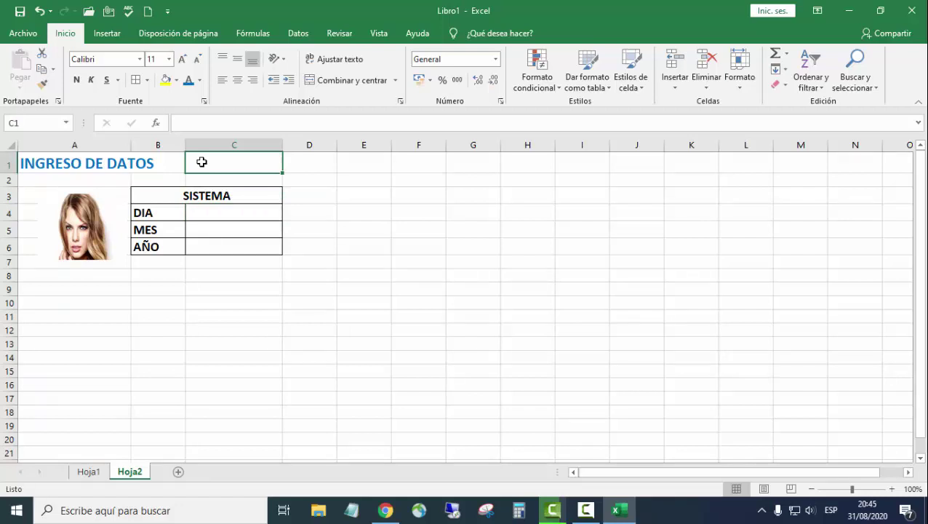
{"action": "type", "text": "="}
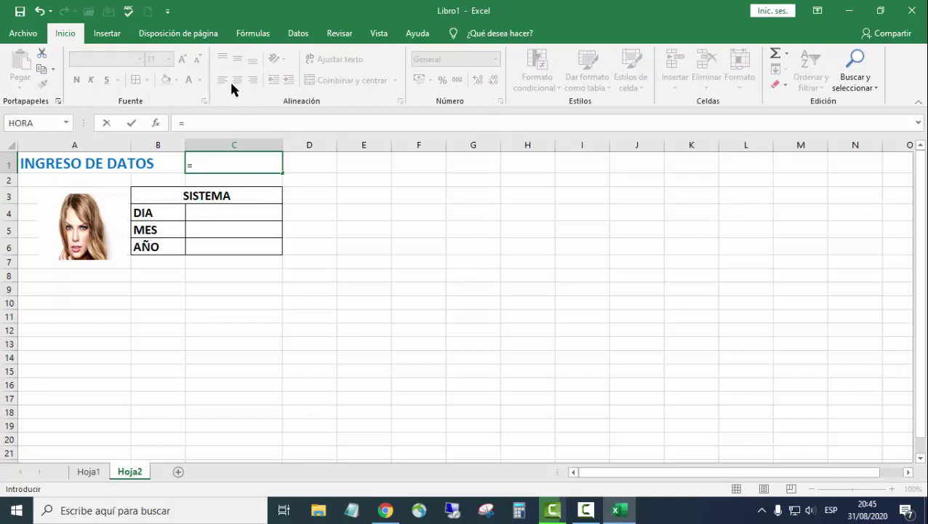
{"action": "left_click", "coordinate": [155, 123]}
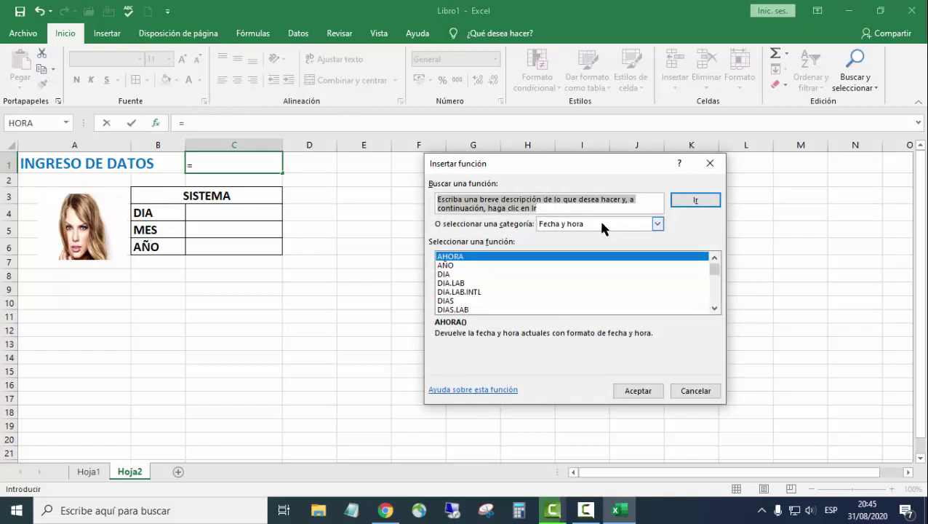
{"action": "left_click", "coordinate": [657, 224]}
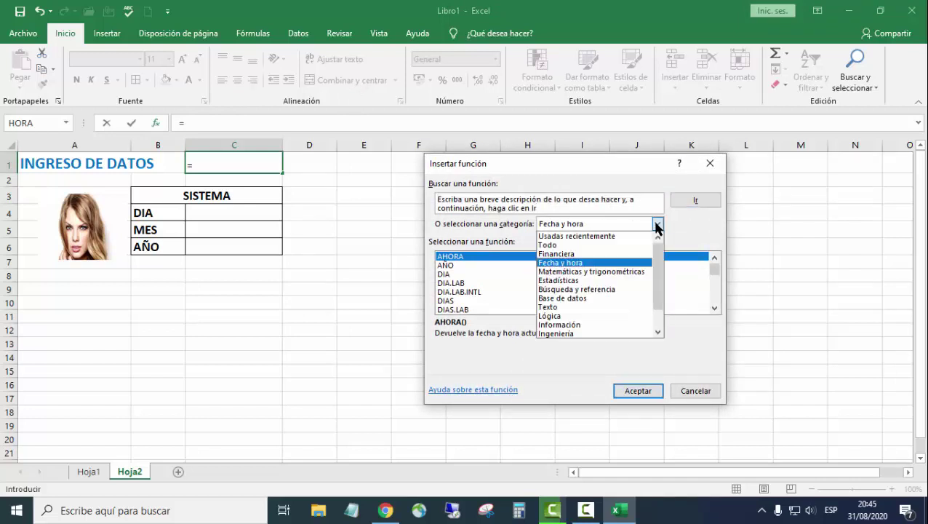
{"action": "left_click", "coordinate": [656, 224]}
{"action": "scroll", "coordinate": [542, 281], "scroll_direction": "down", "scroll_amount": 2}
{"action": "scroll", "coordinate": [542, 282], "scroll_direction": "down", "scroll_amount": 3}
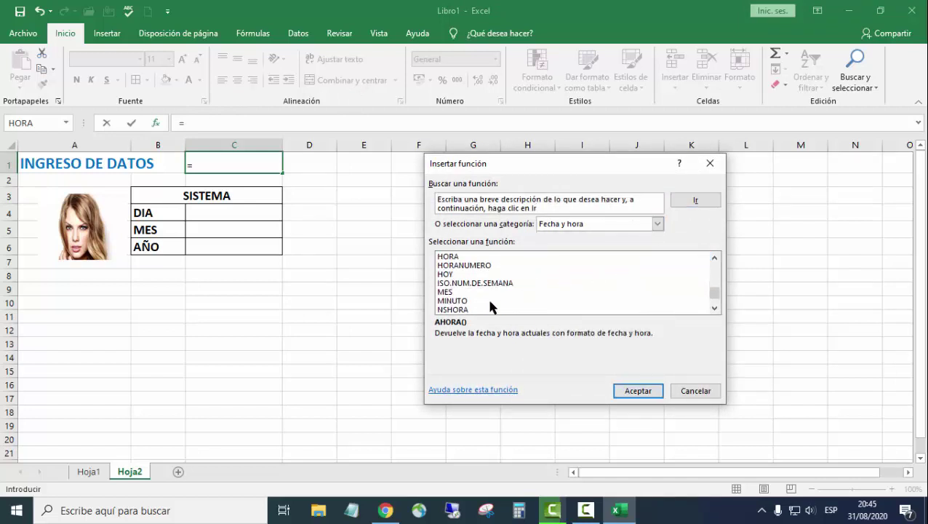
{"action": "left_click", "coordinate": [451, 275]}
{"action": "left_click", "coordinate": [625, 390]}
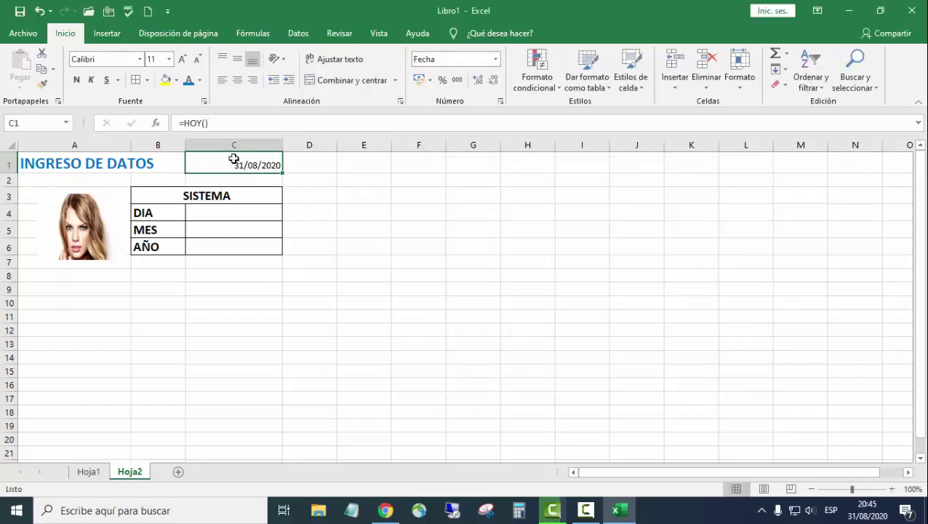
Step: Make the date in cell C1 bold and increase its font size to 12
{"action": "left_click", "coordinate": [78, 81]}
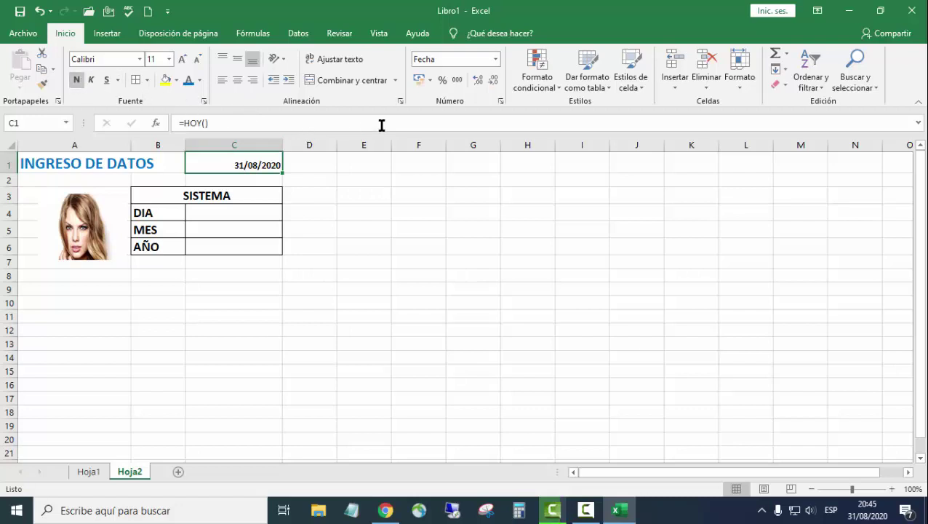
{"action": "left_click", "coordinate": [182, 61]}
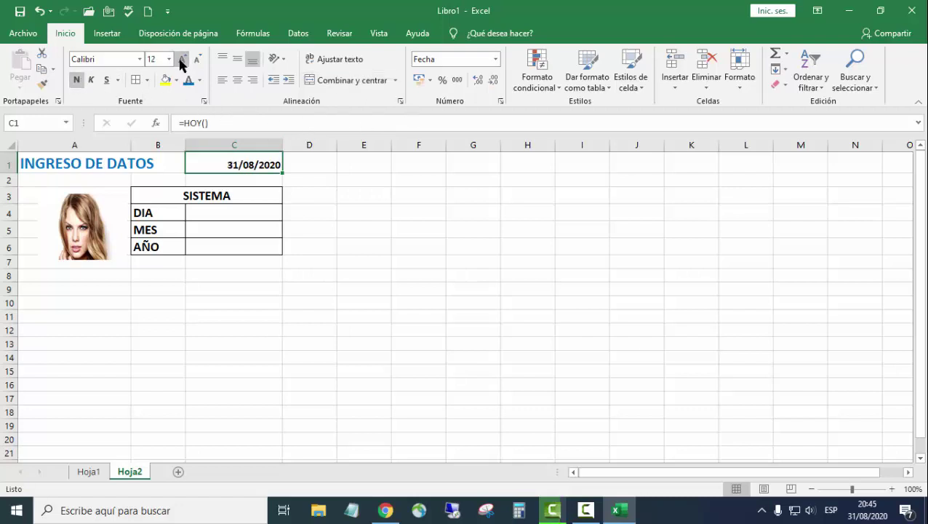
Step: Center the date in cell C1 horizontally
{"action": "left_click", "coordinate": [237, 80]}
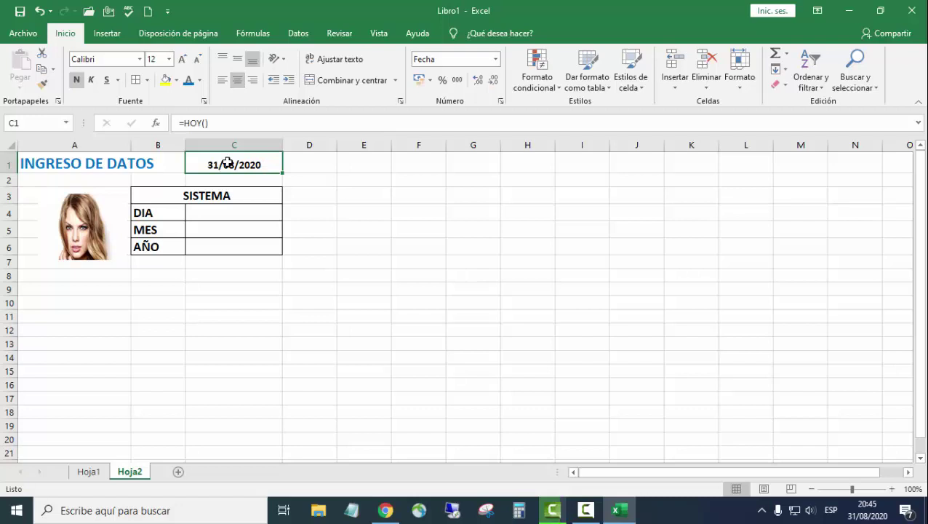
{"action": "left_click", "coordinate": [229, 211]}
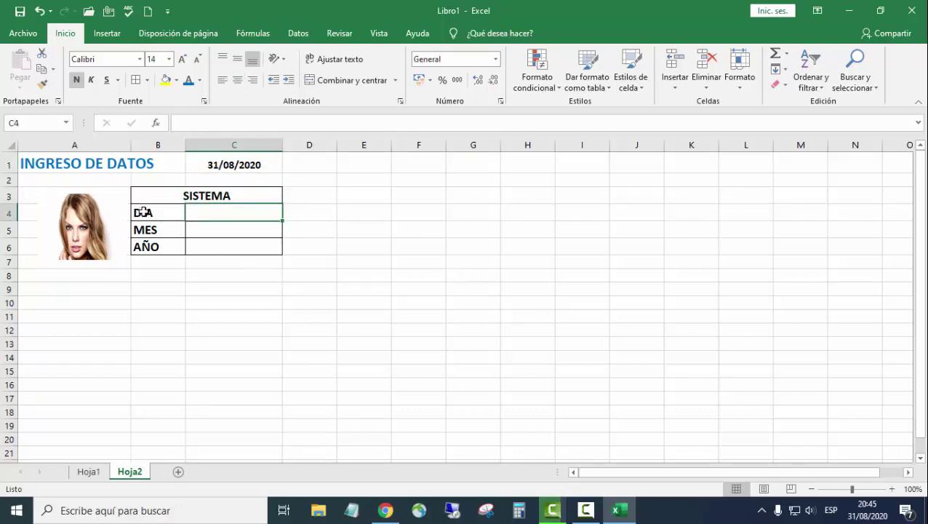
{"action": "left_click", "coordinate": [221, 163]}
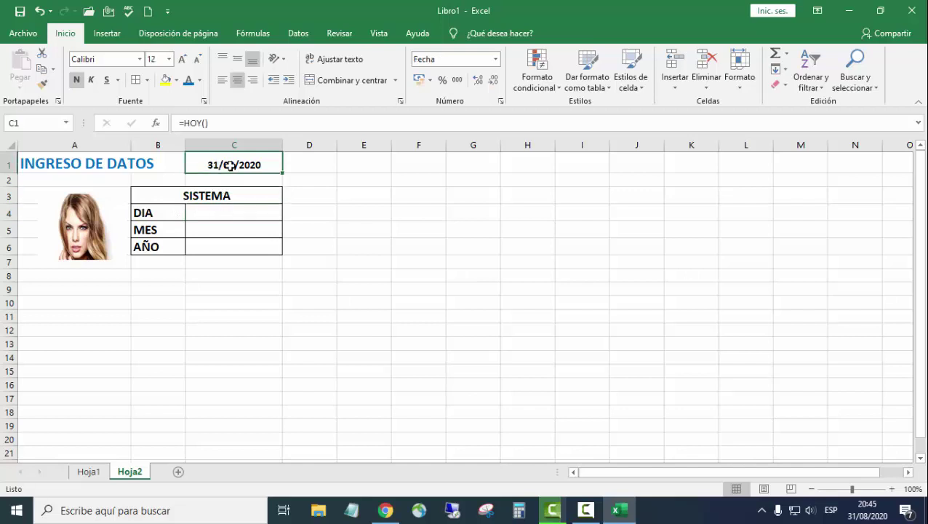
Step: Enter the formula =DIA(C1) in cell C4 beside DIA and center its result
{"action": "left_click", "coordinate": [227, 210]}
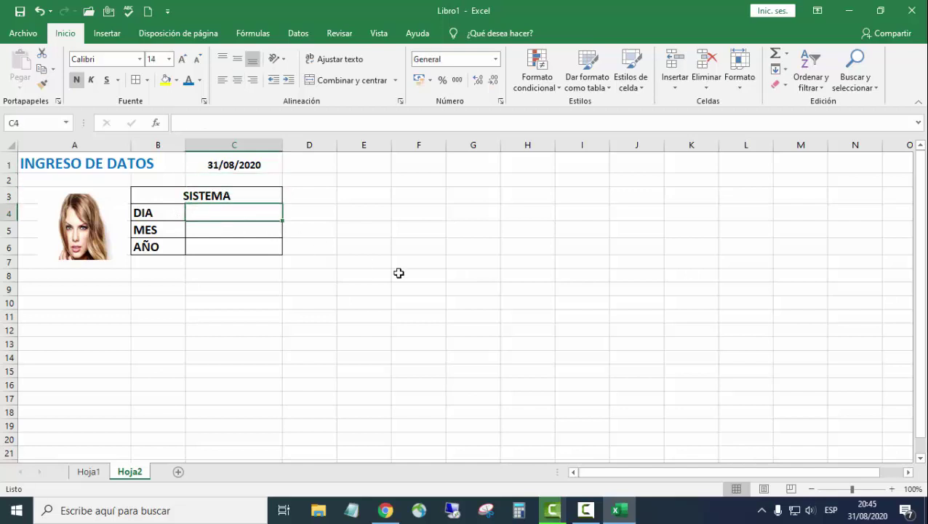
{"action": "type", "text": "?"}
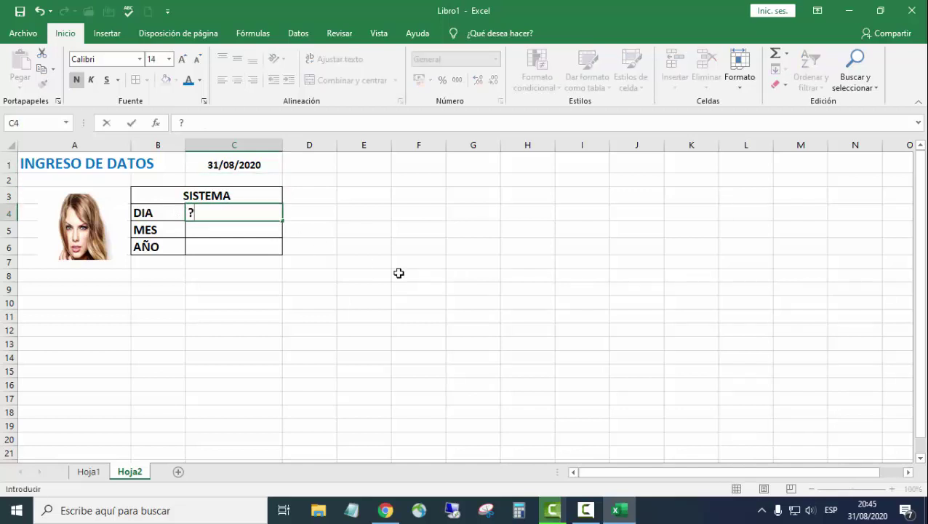
{"action": "key", "text": "BackSpace"}
{"action": "type", "text": "="}
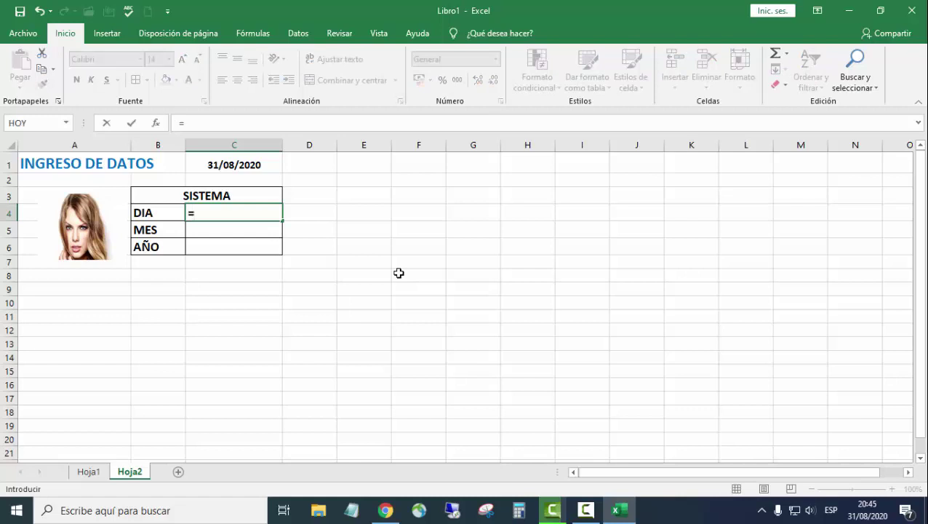
{"action": "type", "text": "DIA"}
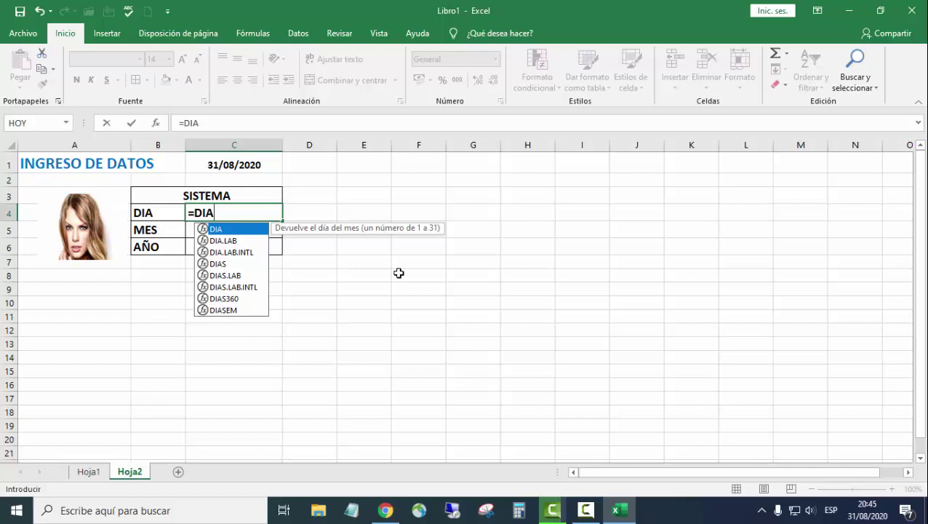
{"action": "type", "text": "("}
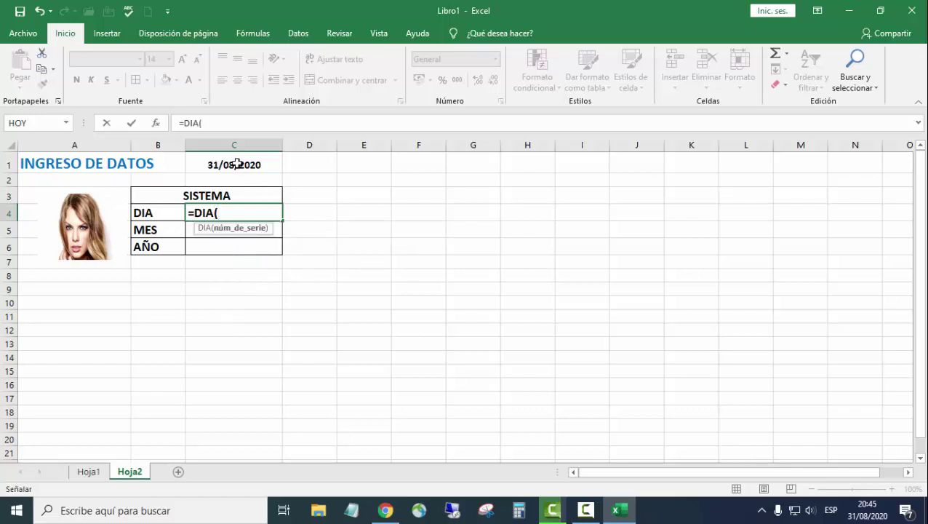
{"action": "left_click", "coordinate": [237, 163]}
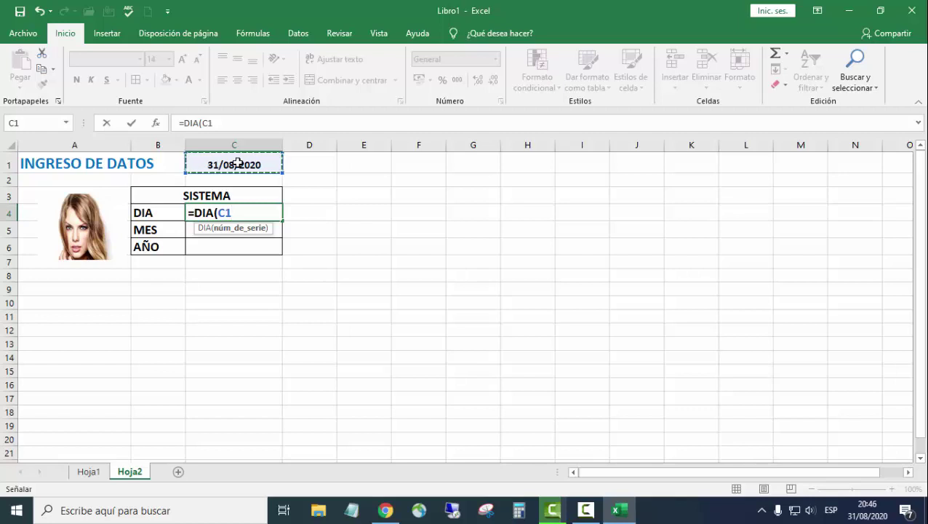
{"action": "type", "text": ")"}
{"action": "key", "text": "Return"}
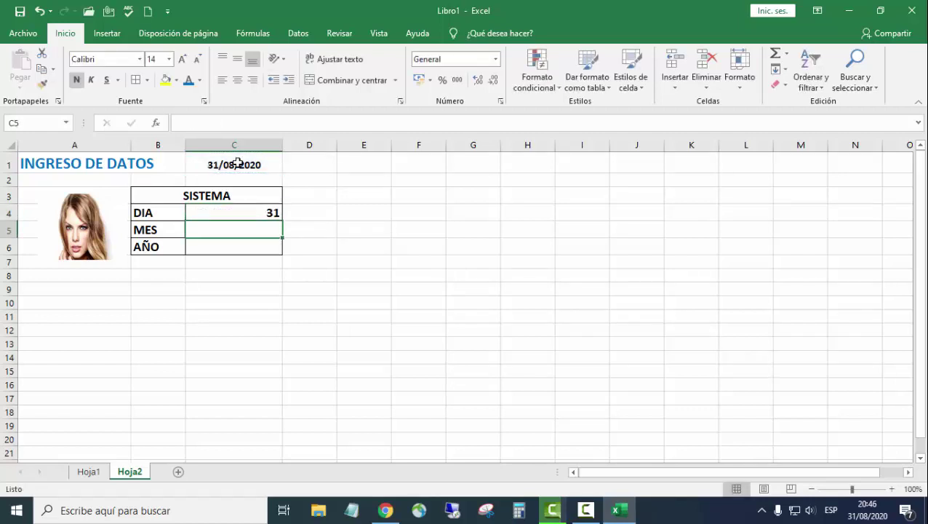
{"action": "left_click", "coordinate": [255, 216]}
{"action": "left_click", "coordinate": [237, 80]}
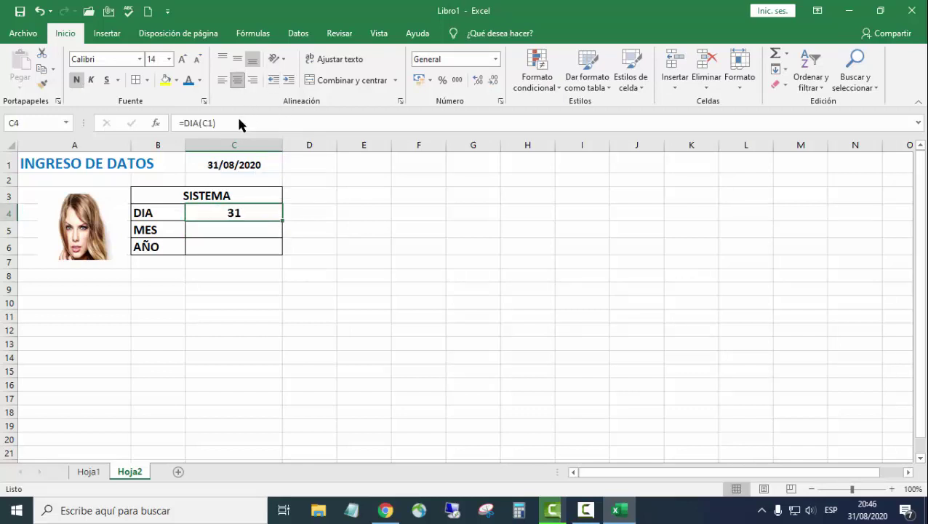
Step: Enter the formula =MES(C1) in cell C5 beside MES and center its result
{"action": "left_click", "coordinate": [228, 234]}
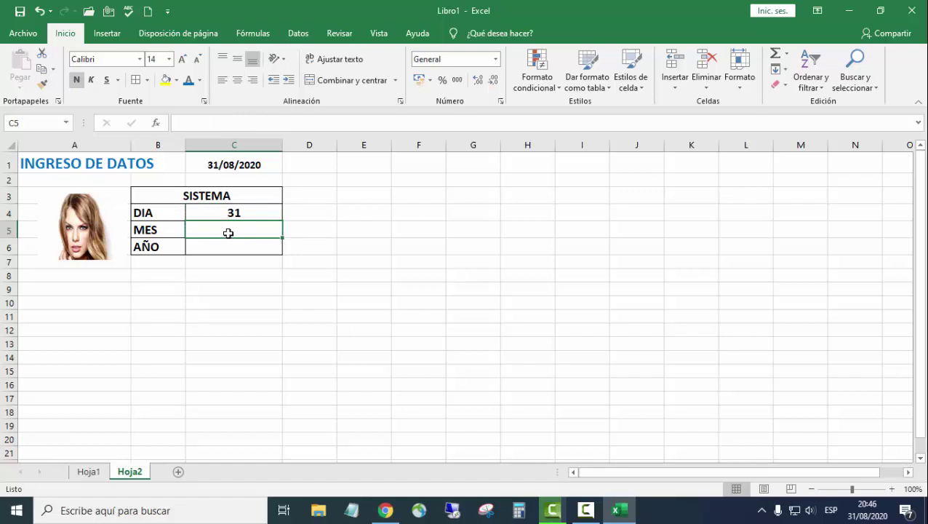
{"action": "type", "text": "=MES"}
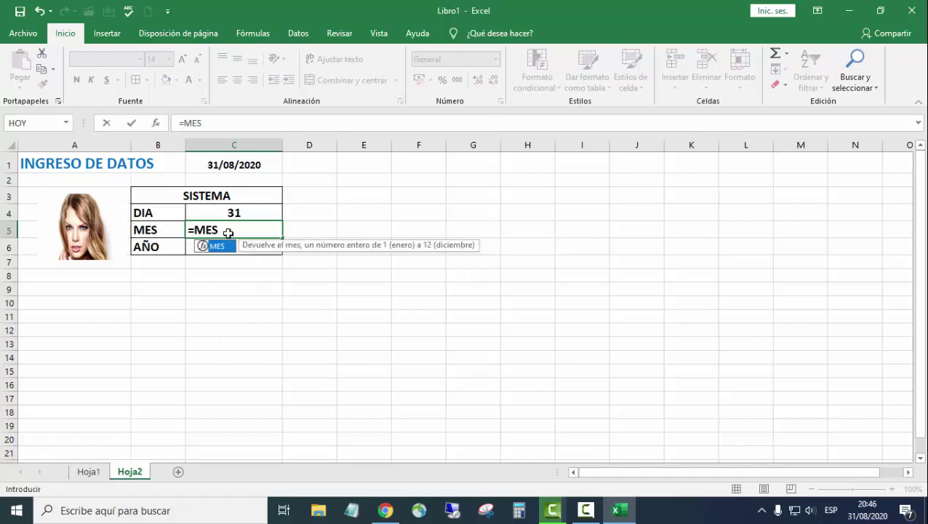
{"action": "type", "text": "("}
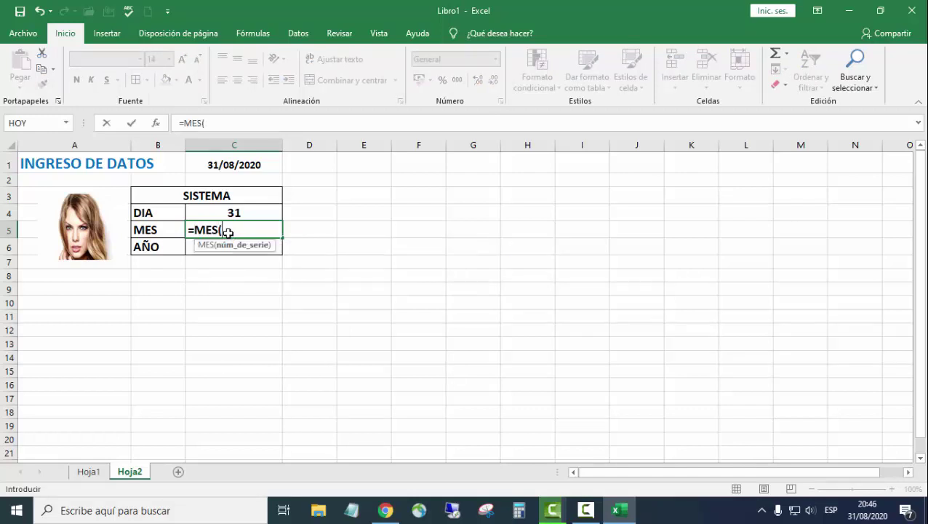
{"action": "left_click", "coordinate": [245, 165]}
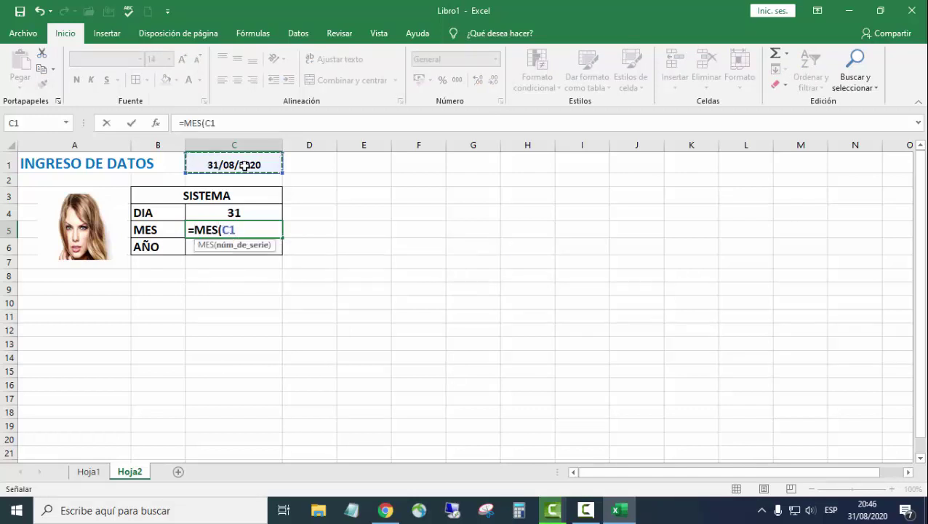
{"action": "type", "text": "="}
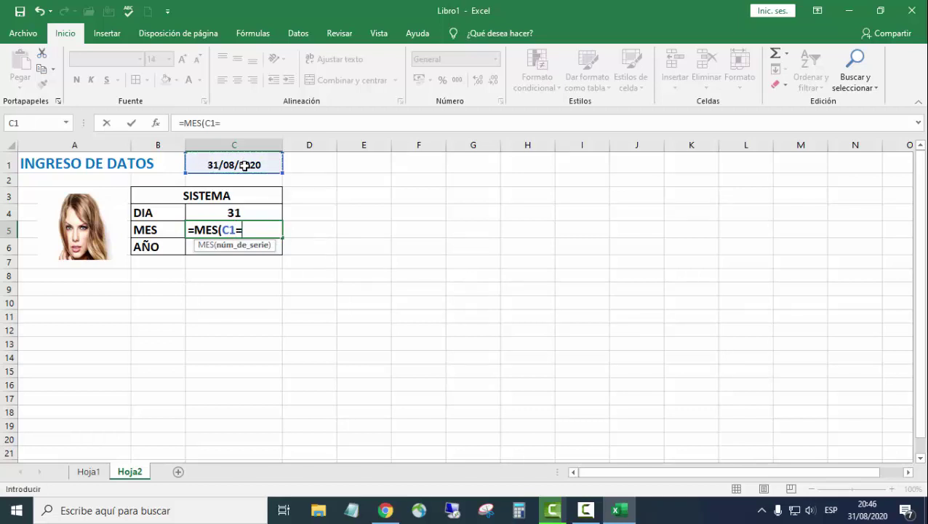
{"action": "key", "text": "BackSpace"}
{"action": "type", "text": ")"}
{"action": "key", "text": "Return"}
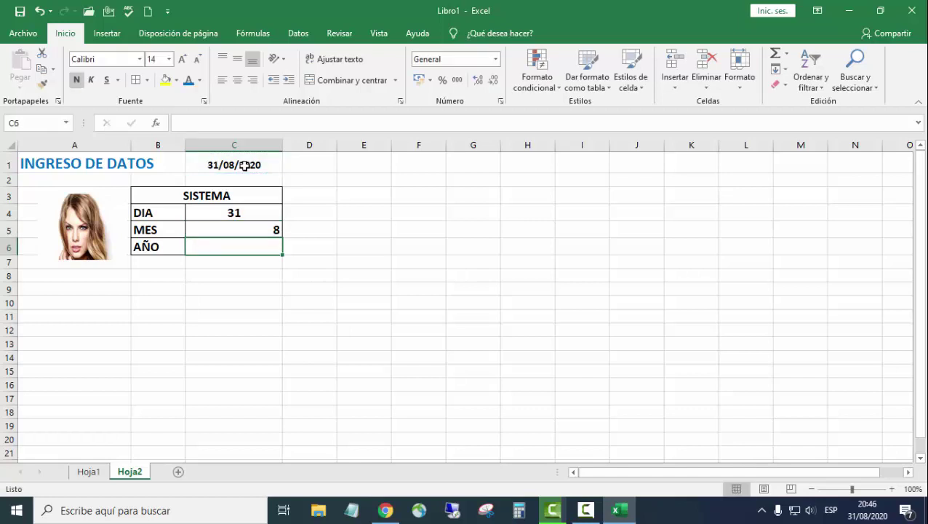
{"action": "left_click", "coordinate": [244, 229]}
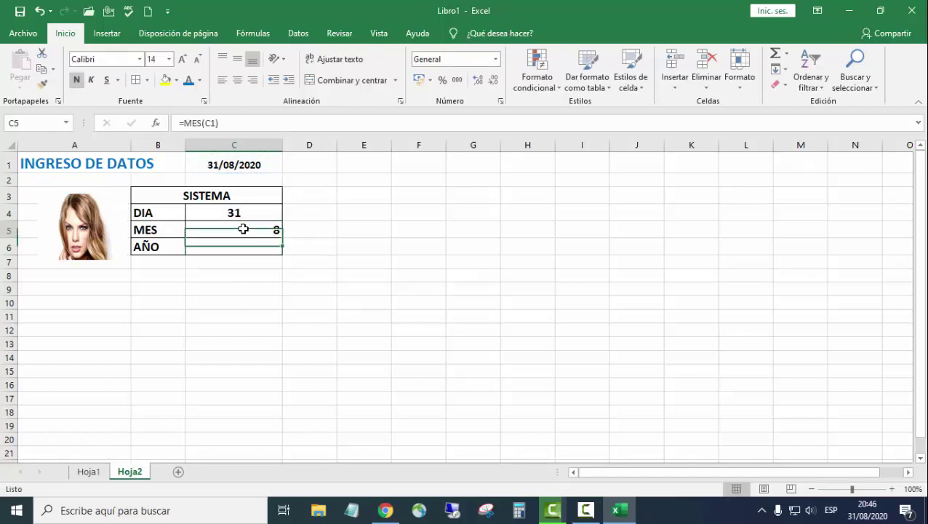
{"action": "left_click", "coordinate": [237, 80]}
Step: Enter the formula =AÑO(C1) in cell C6 beside AÑO and center its result
{"action": "left_click", "coordinate": [225, 247]}
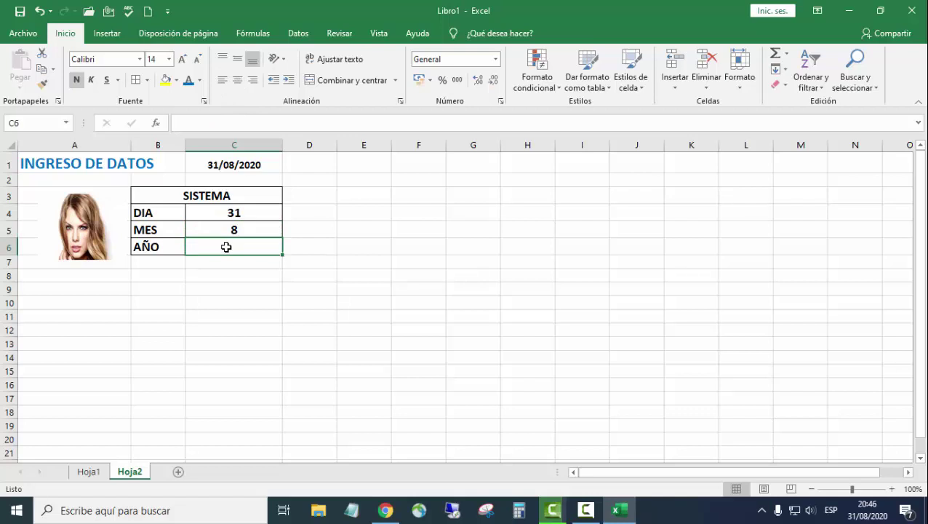
{"action": "type", "text": "=AÑ"}
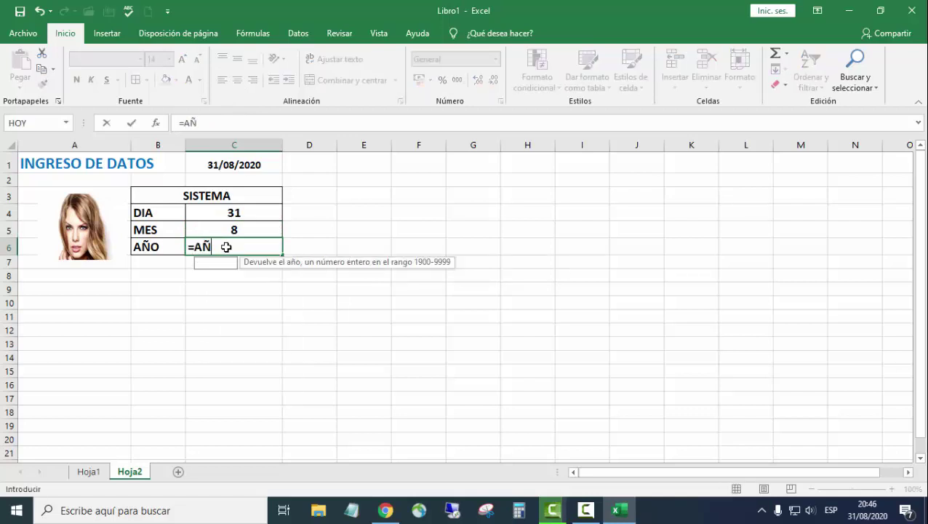
{"action": "type", "text": "O("}
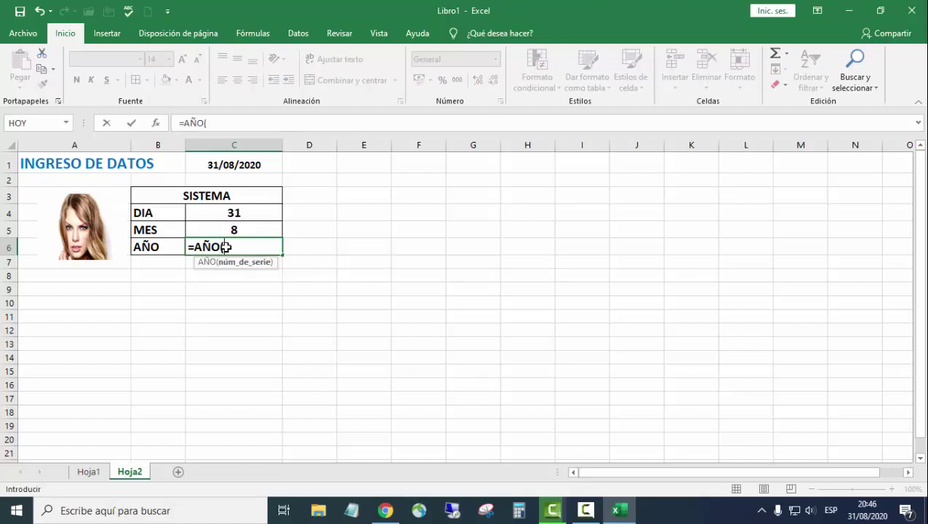
{"action": "left_click", "coordinate": [248, 165]}
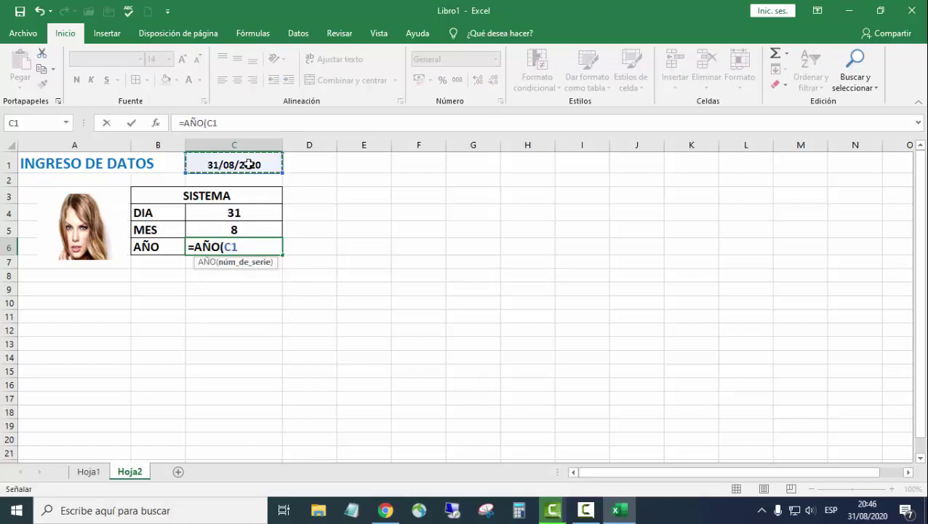
{"action": "type", "text": ")"}
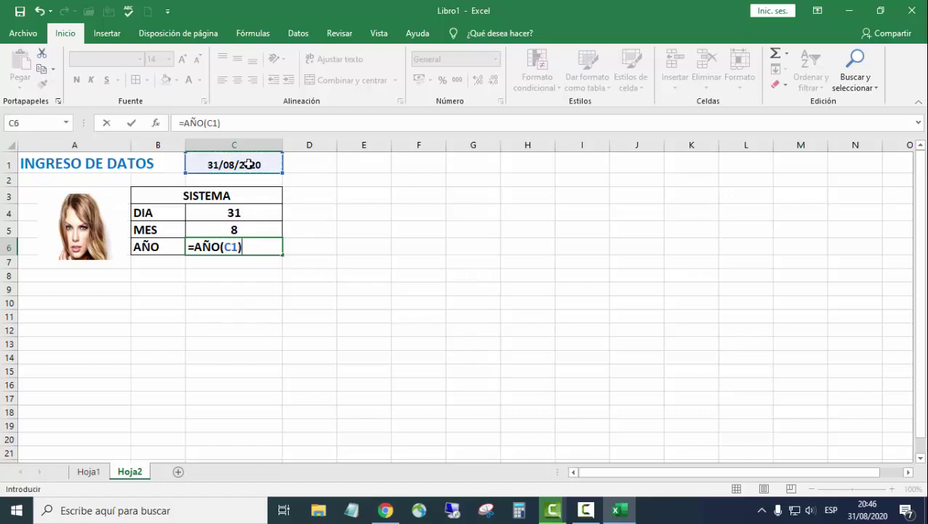
{"action": "key", "text": "Return"}
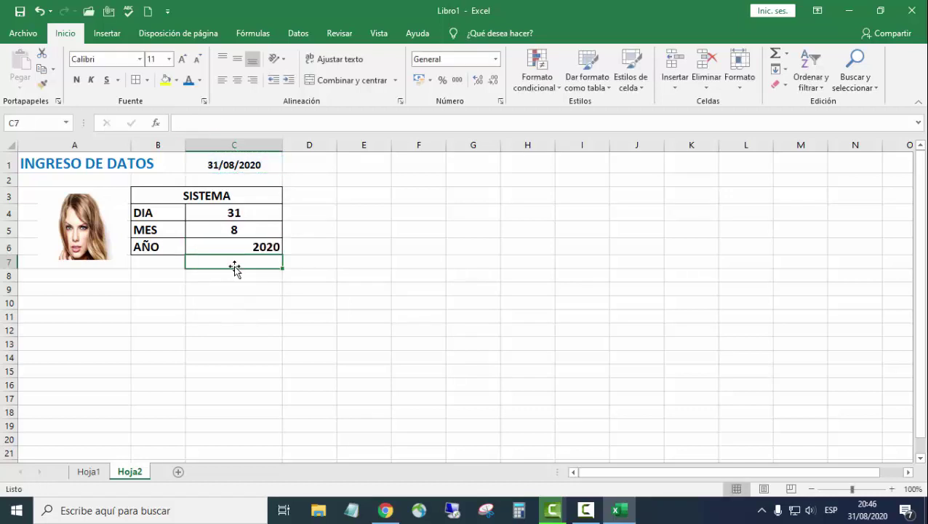
{"action": "left_click", "coordinate": [246, 242]}
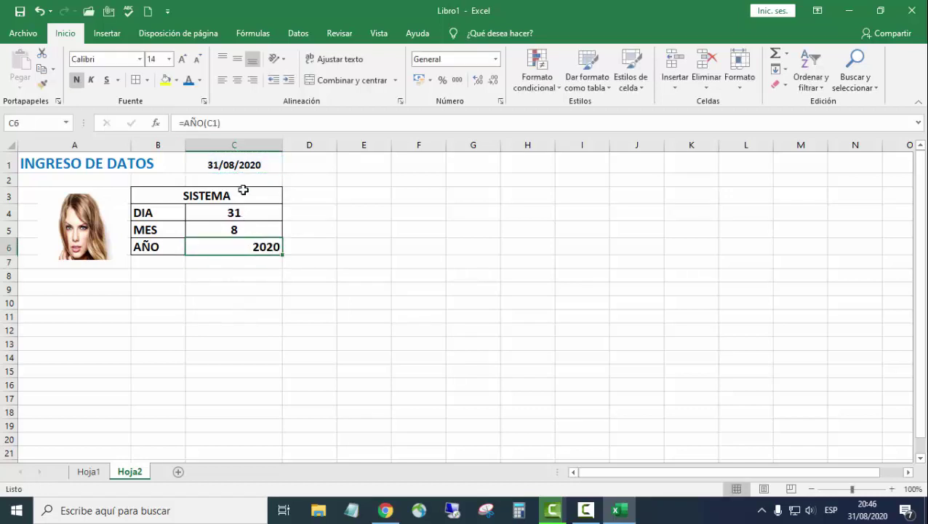
{"action": "left_click", "coordinate": [243, 81]}
{"action": "left_click", "coordinate": [264, 306]}
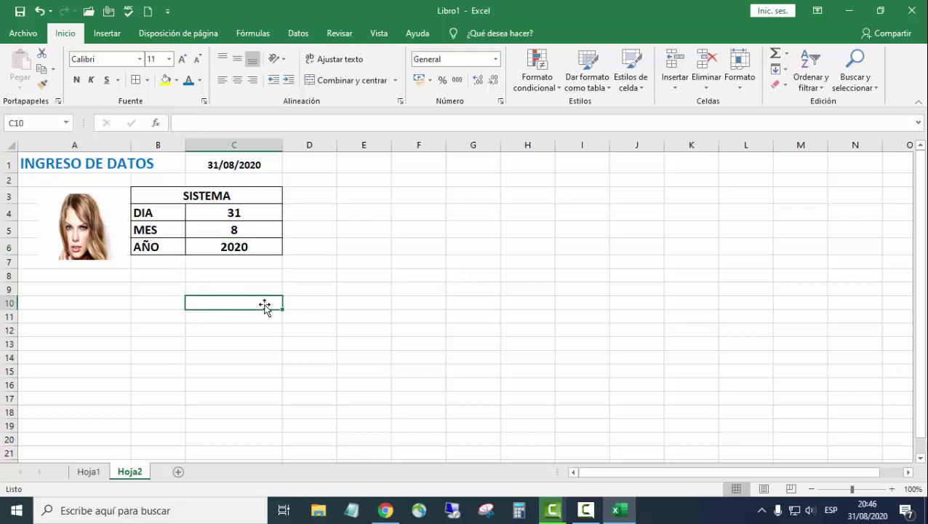
Step: Examine the AÑO, HOY and DIA formulas in cells C6, C1 and C4
{"action": "left_click", "coordinate": [226, 247]}
{"action": "left_click", "coordinate": [226, 287]}
{"action": "left_click", "coordinate": [238, 165]}
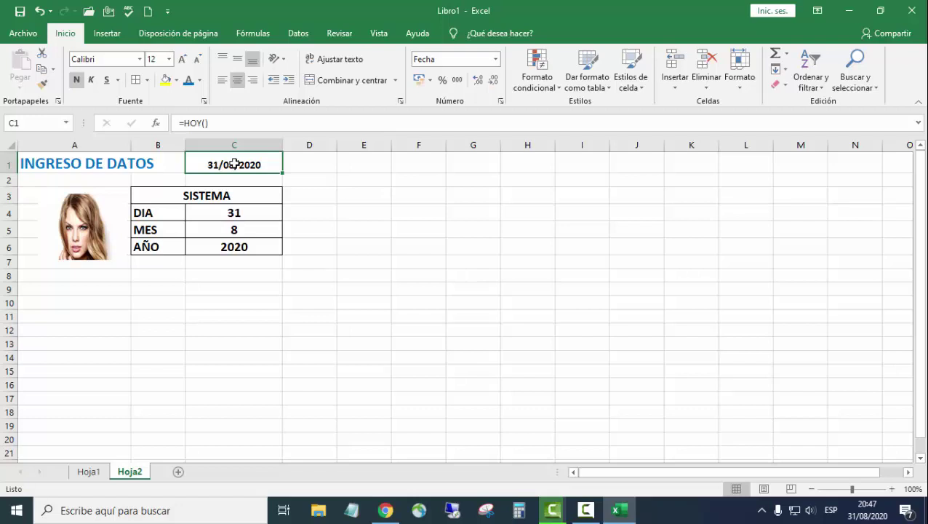
{"action": "left_click", "coordinate": [312, 226]}
{"action": "left_click", "coordinate": [254, 214]}
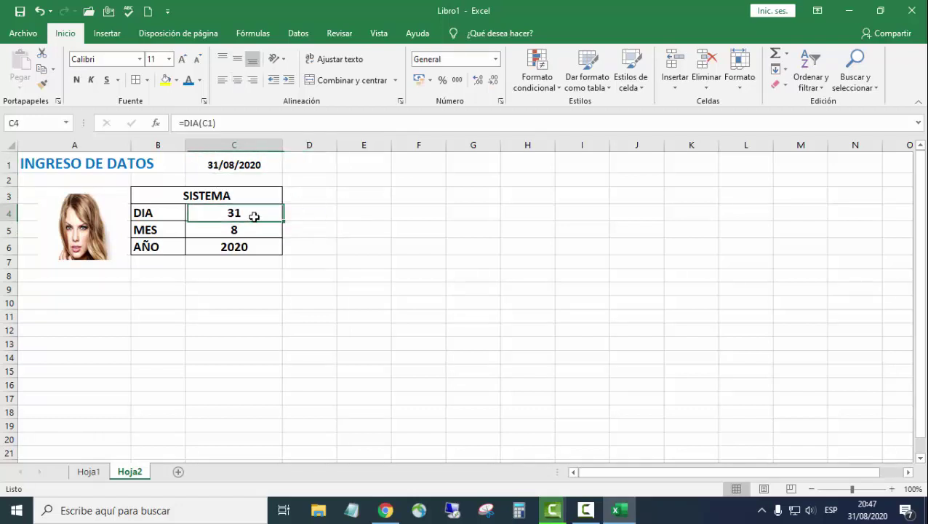
{"action": "left_click", "coordinate": [232, 164]}
{"action": "left_click", "coordinate": [233, 211]}
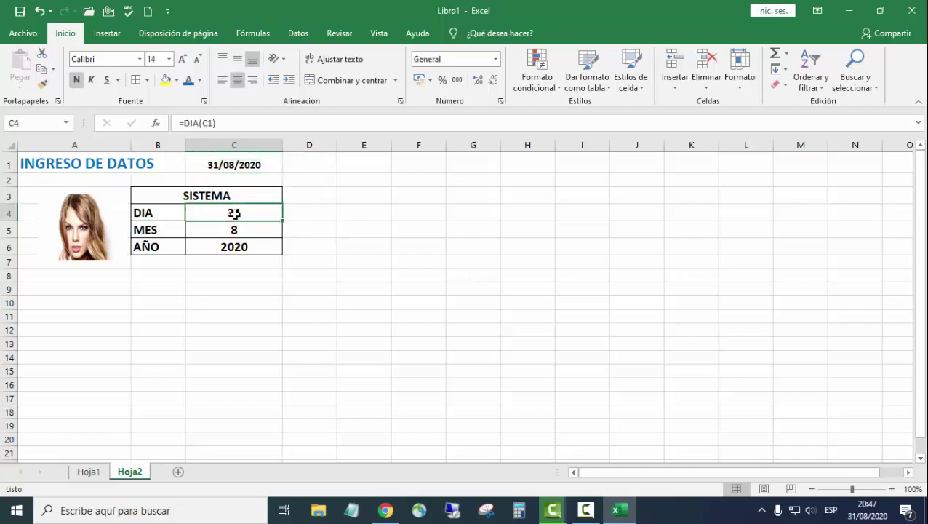
Step: Enter the numbers 2, 41 and 10 in cells D4, D5 and D6 beside the SISTEMA table
{"action": "left_click", "coordinate": [306, 214]}
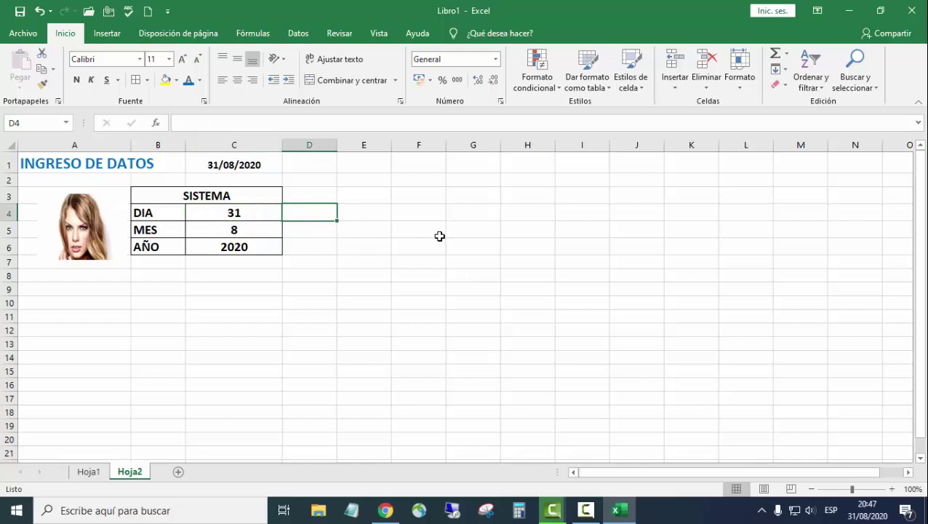
{"action": "type", "text": "2"}
{"action": "key", "text": "Return"}
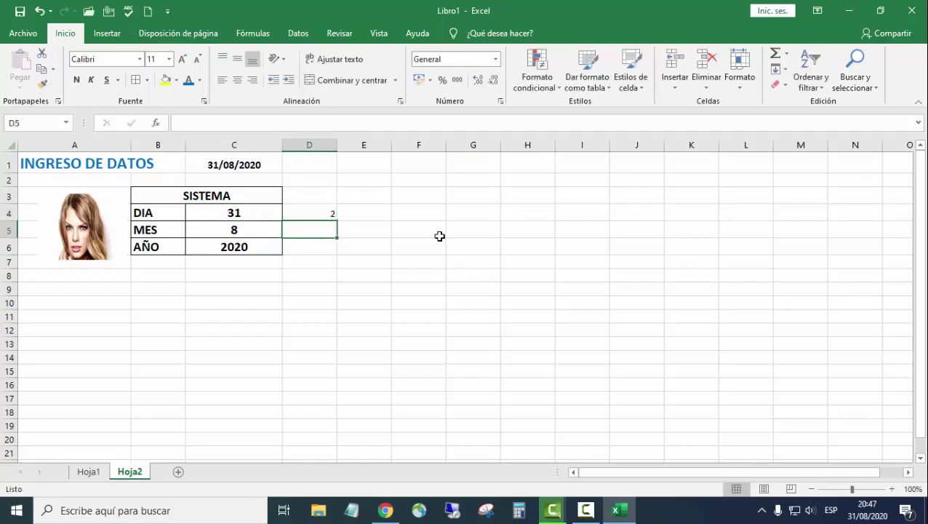
{"action": "type", "text": "41"}
{"action": "key", "text": "Return"}
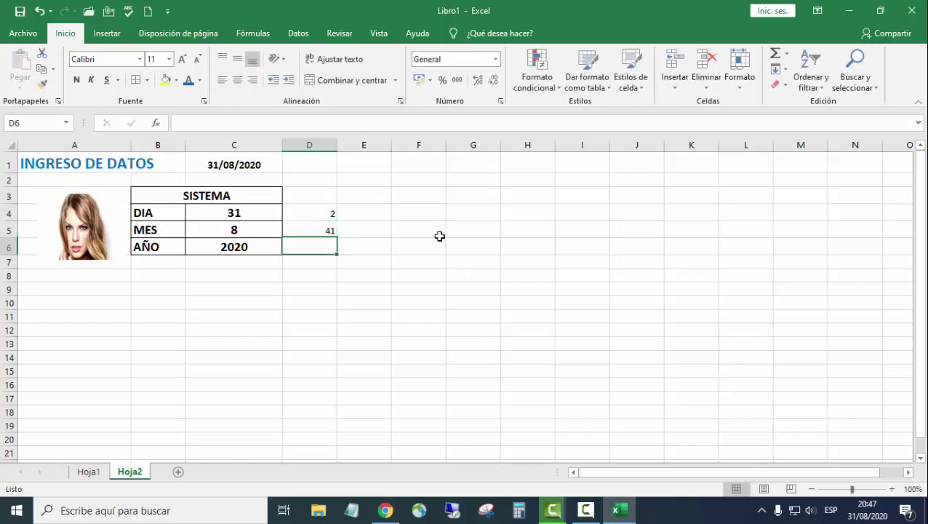
{"action": "type", "text": "10"}
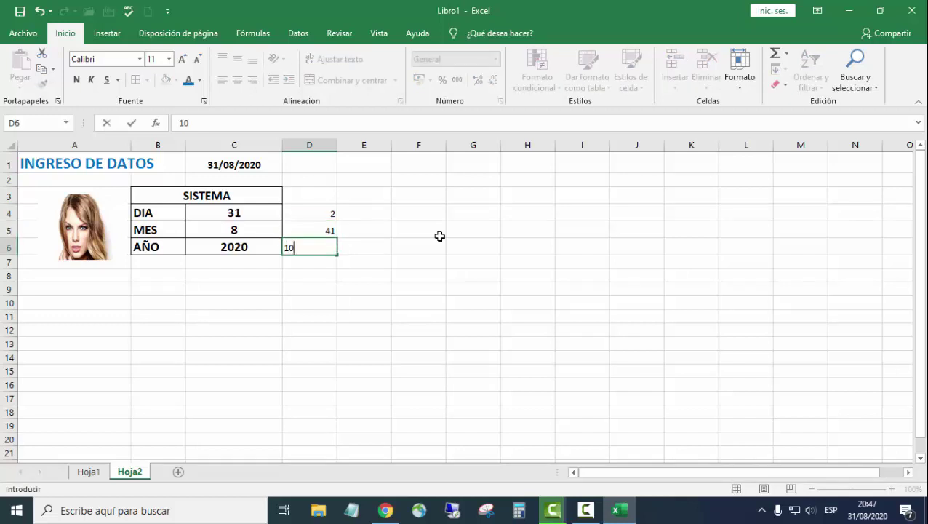
Step: Enter the formula =C4+D4 in cell E4 to add 2 to the current day
{"action": "left_click", "coordinate": [371, 213]}
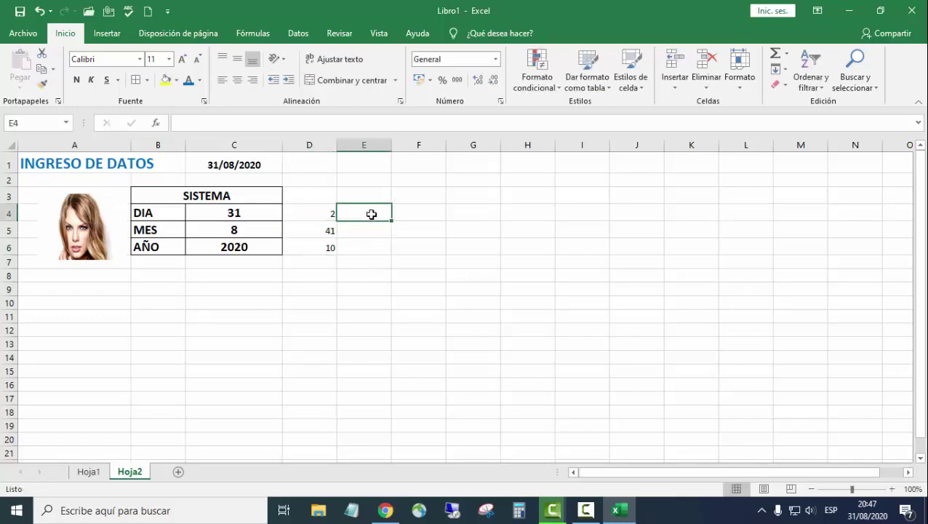
{"action": "type", "text": ")"}
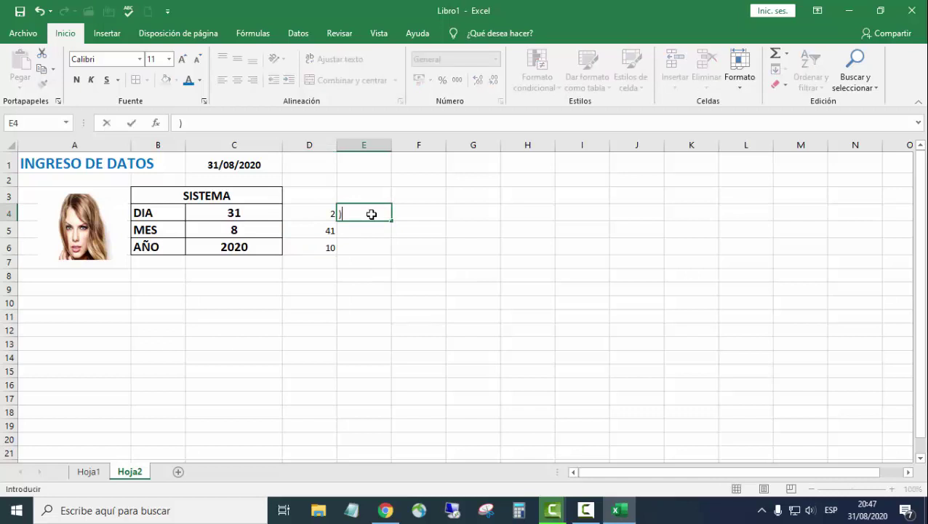
{"action": "key", "text": "BackSpace"}
{"action": "type", "text": "="}
{"action": "left_click", "coordinate": [269, 220]}
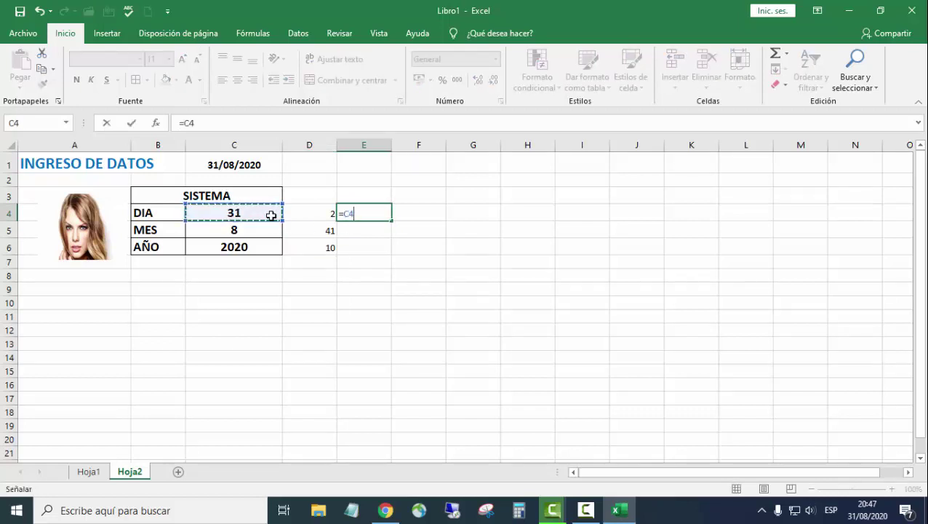
{"action": "type", "text": "+"}
{"action": "left_click", "coordinate": [303, 215]}
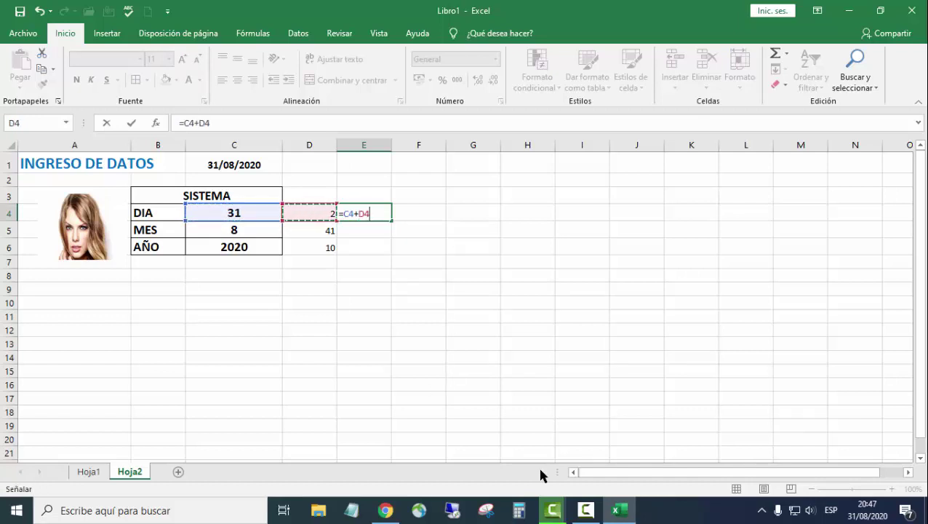
{"action": "key", "text": "Return"}
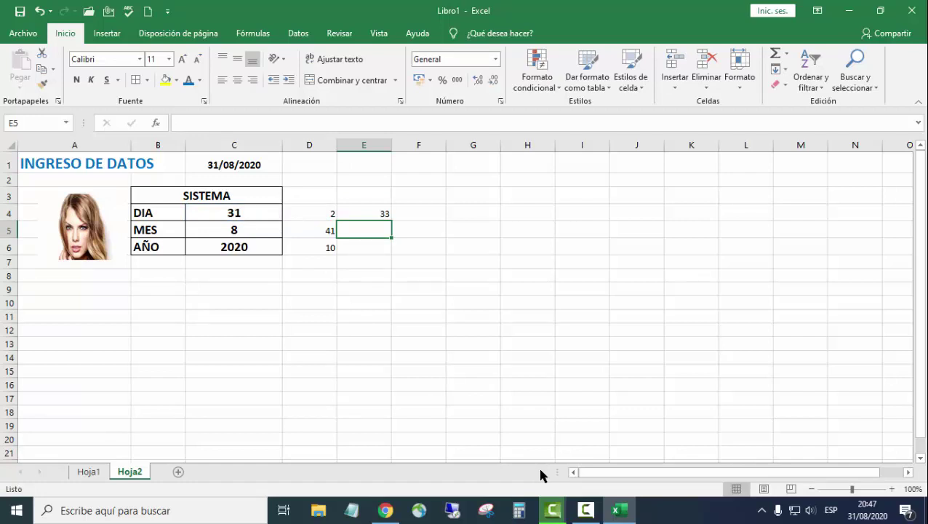
Step: Enter the formula =C5+D5 in cell E5 to add 41 to the current month
{"action": "type", "text": "="}
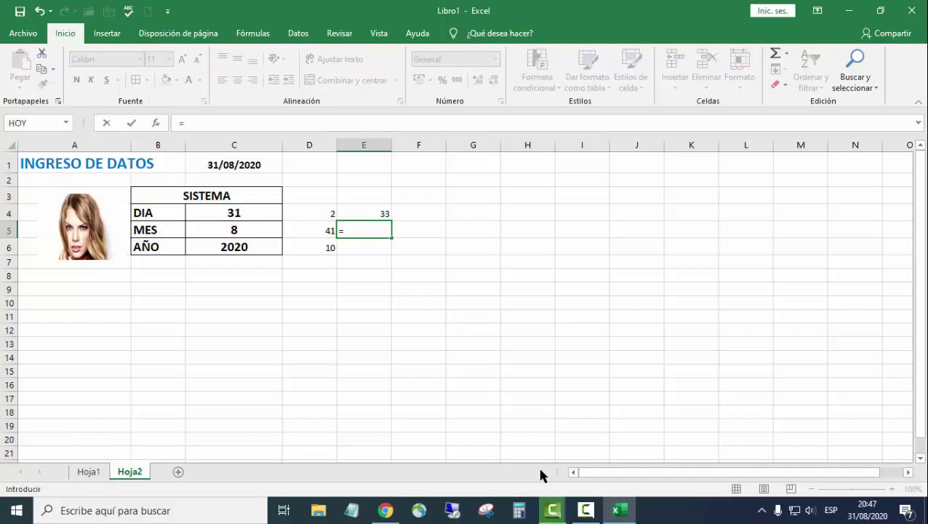
{"action": "left_click", "coordinate": [246, 233]}
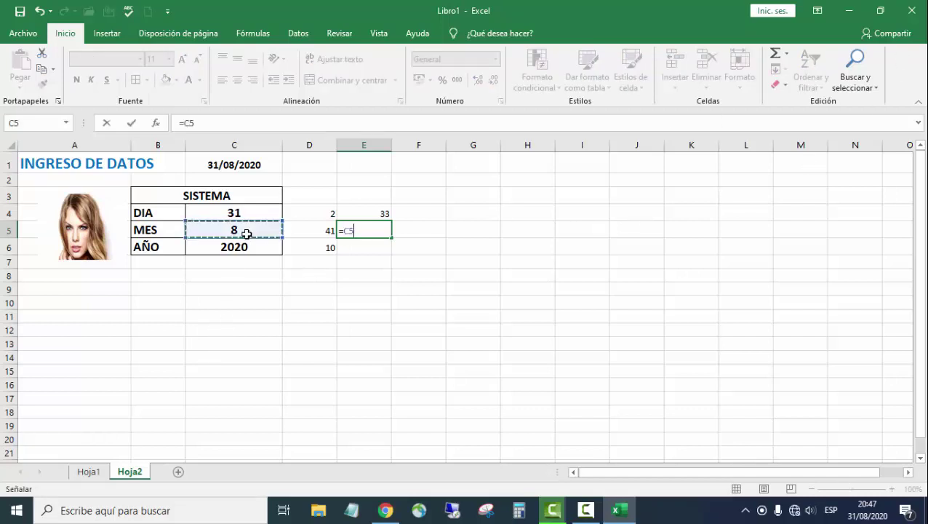
{"action": "type", "text": "+"}
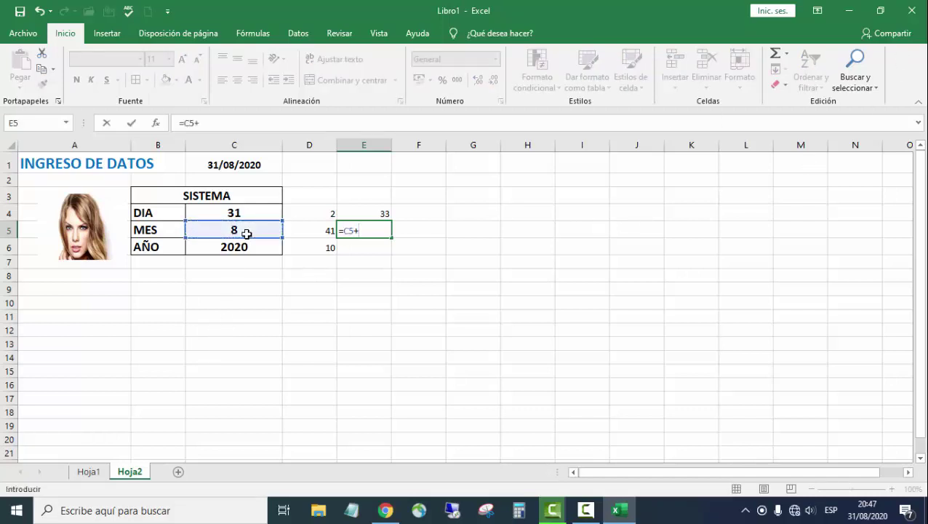
{"action": "left_click", "coordinate": [309, 225]}
{"action": "key", "text": "Return"}
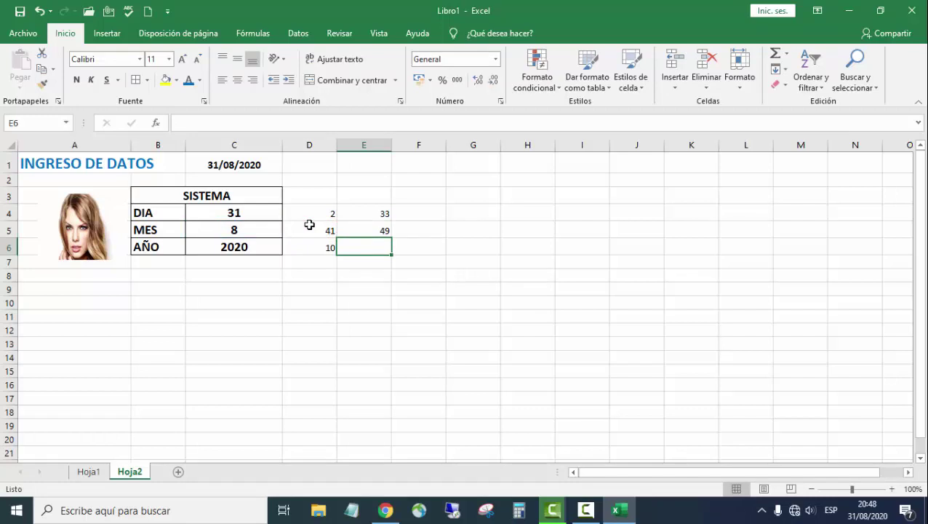
Step: Enter the formula =C6+D6 in cell E6 to add 10 to the current year
{"action": "type", "text": "="}
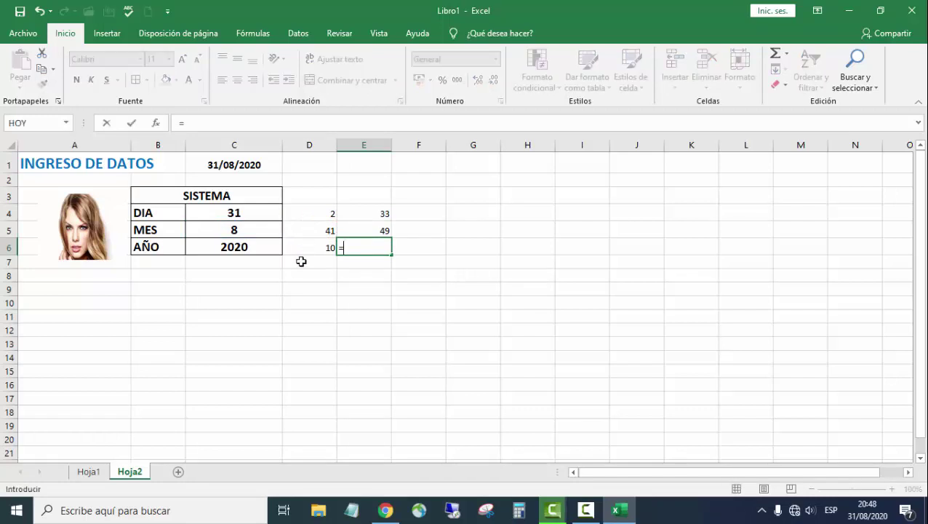
{"action": "left_click", "coordinate": [254, 246]}
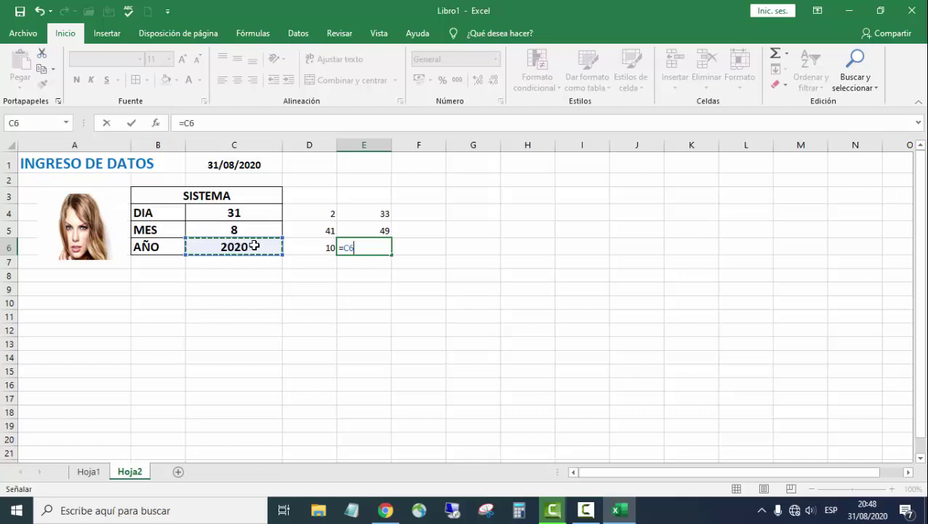
{"action": "type", "text": "+"}
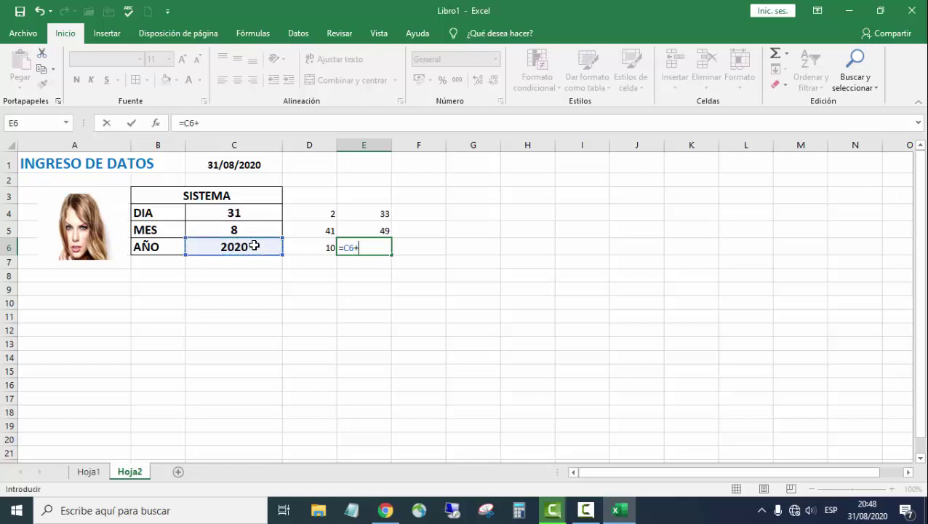
{"action": "left_click", "coordinate": [328, 247]}
{"action": "key", "text": "Return"}
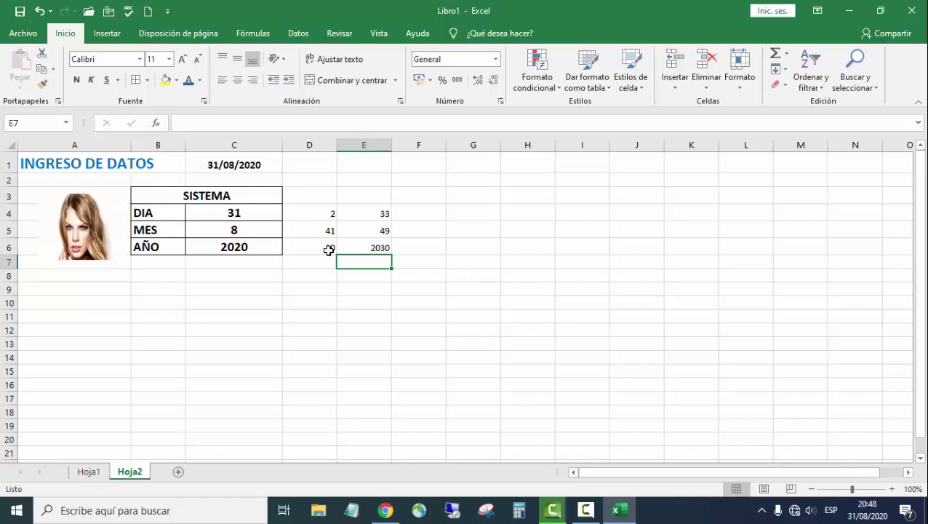
Step: Add a new worksheet after Hoja2 and enter the title CALCULA EDAD in cell A4
{"action": "left_click", "coordinate": [89, 356]}
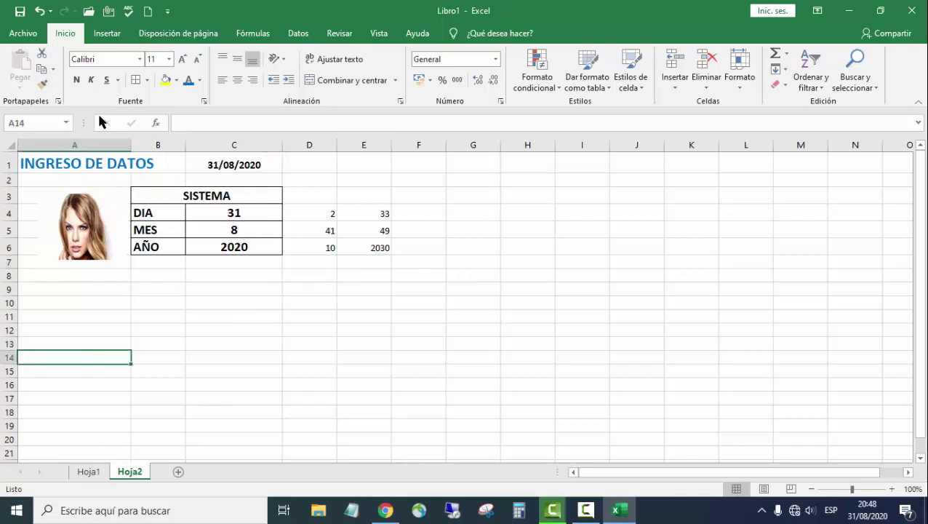
{"action": "left_click", "coordinate": [98, 288]}
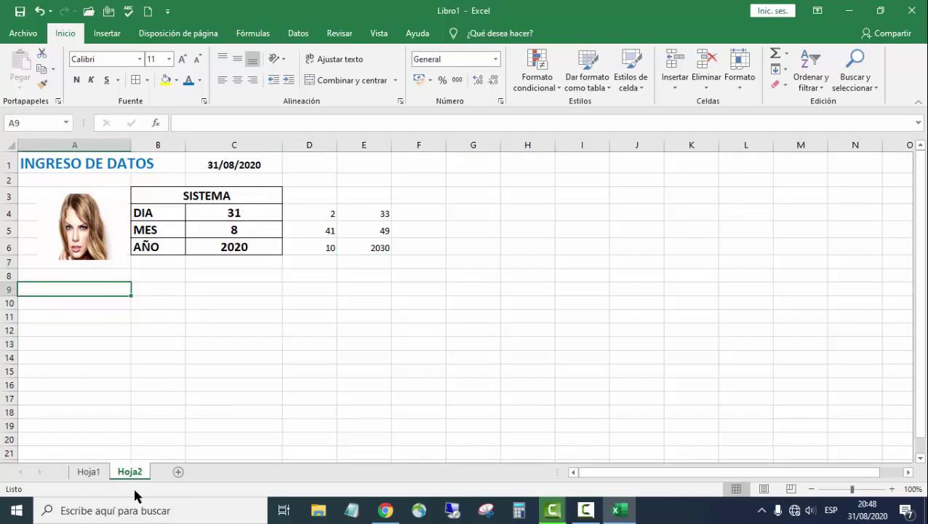
{"action": "left_click", "coordinate": [178, 474]}
{"action": "left_click", "coordinate": [78, 202]}
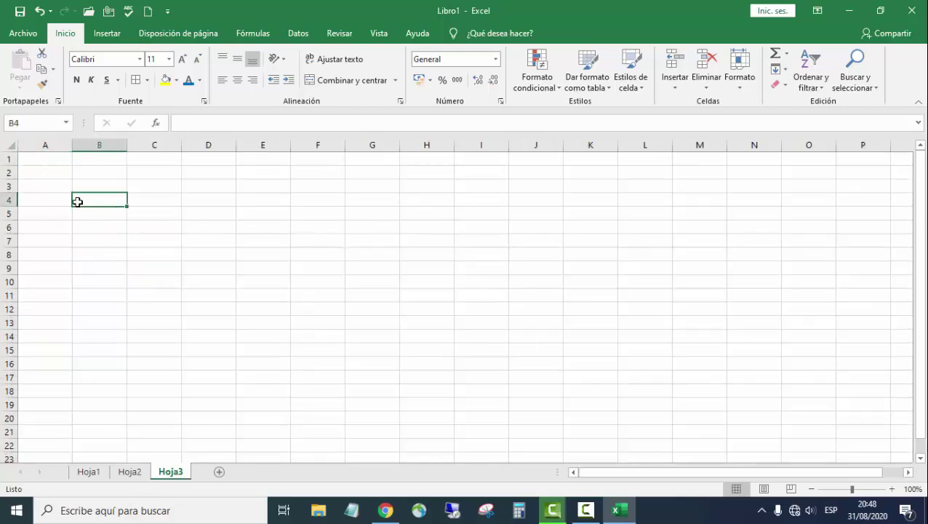
{"action": "key", "text": "Left"}
{"action": "type", "text": "CA"}
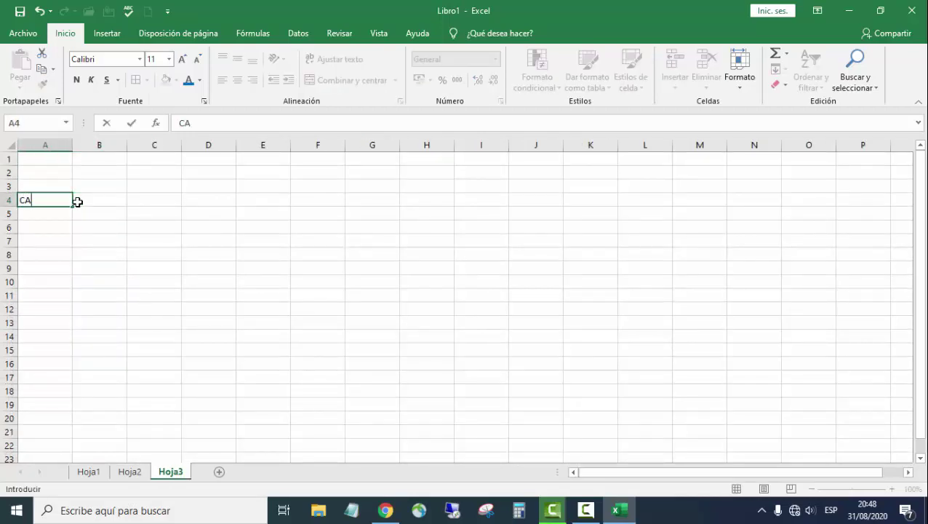
{"action": "type", "text": "LCULA EDAD"}
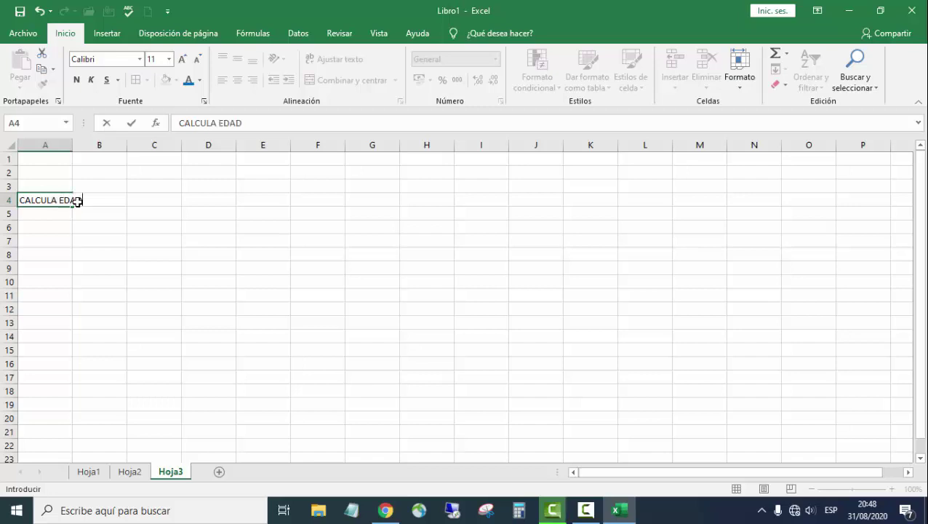
{"action": "key", "text": "Return"}
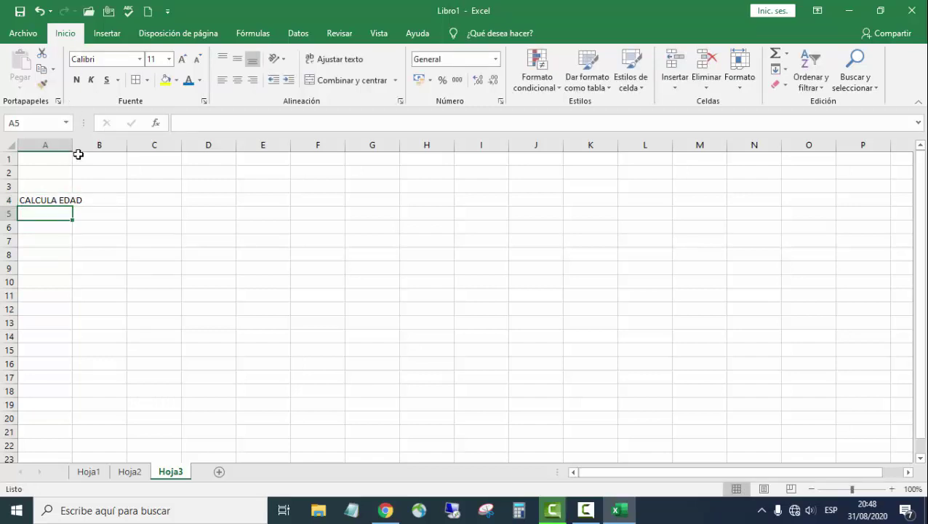
Step: Format the CALCULA EDAD title in blue, bold, size 18 and widen column A to fit it
{"action": "left_click_drag", "start_coordinate": [72, 146], "coordinate": [91, 146]}
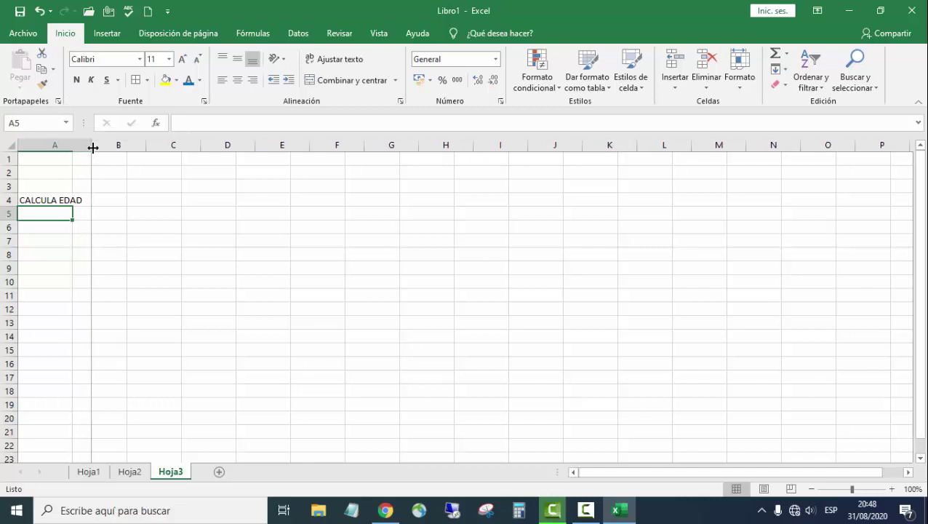
{"action": "left_click", "coordinate": [102, 222]}
{"action": "left_click", "coordinate": [60, 200]}
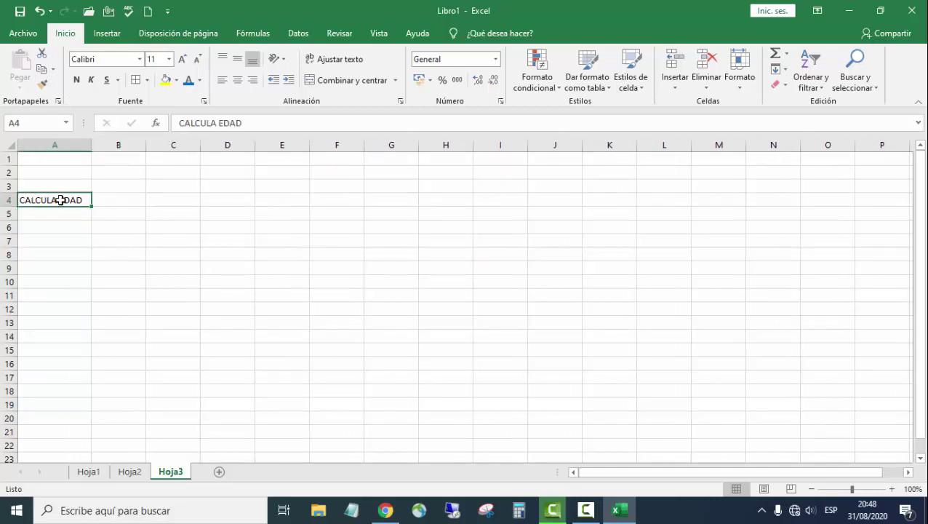
{"action": "left_click", "coordinate": [188, 81]}
{"action": "left_click", "coordinate": [183, 60]}
{"action": "left_click", "coordinate": [183, 60]}
{"action": "left_click", "coordinate": [183, 60]}
{"action": "left_click", "coordinate": [183, 60]}
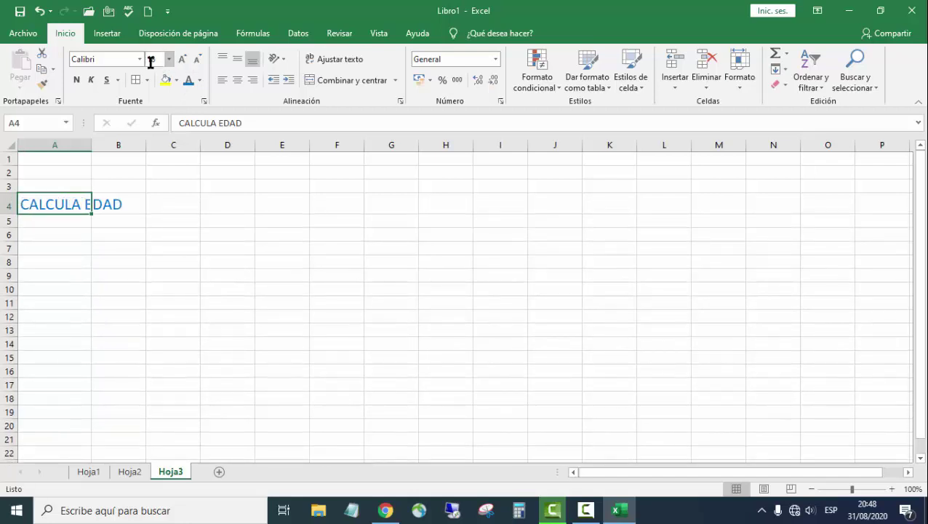
{"action": "left_click", "coordinate": [76, 80]}
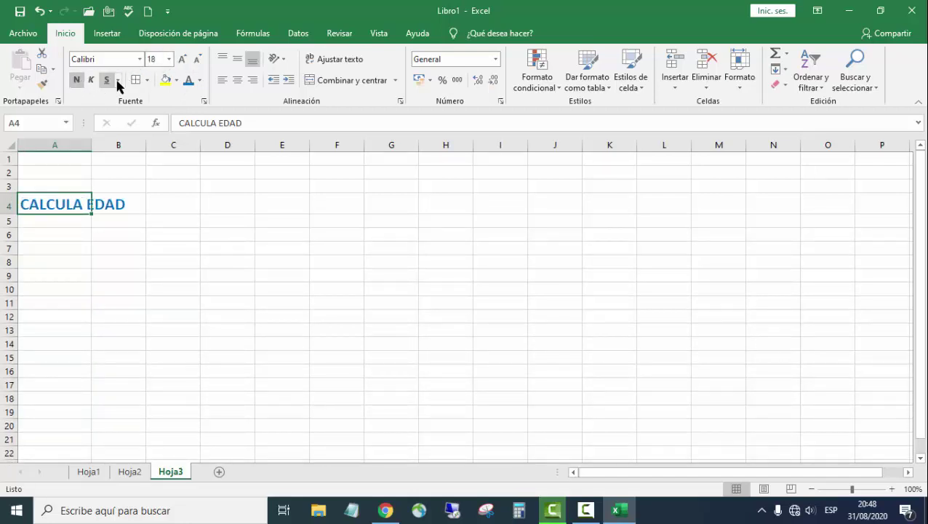
{"action": "left_click_drag", "start_coordinate": [90, 149], "coordinate": [143, 149]}
{"action": "left_click", "coordinate": [163, 248]}
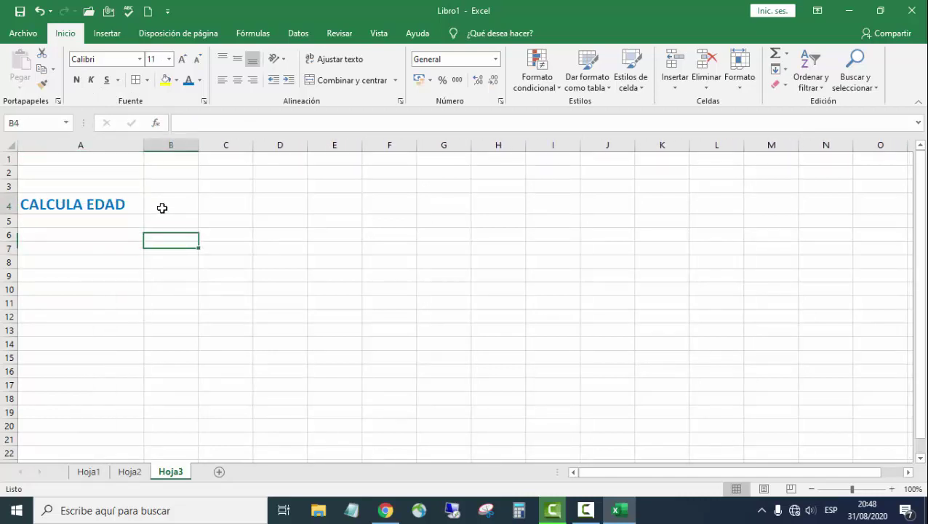
{"action": "left_click", "coordinate": [162, 208]}
Step: Insert the ALUMNO picture from the Imágenes folder and place it under the CALCULA EDAD title in column A
{"action": "left_click", "coordinate": [113, 238]}
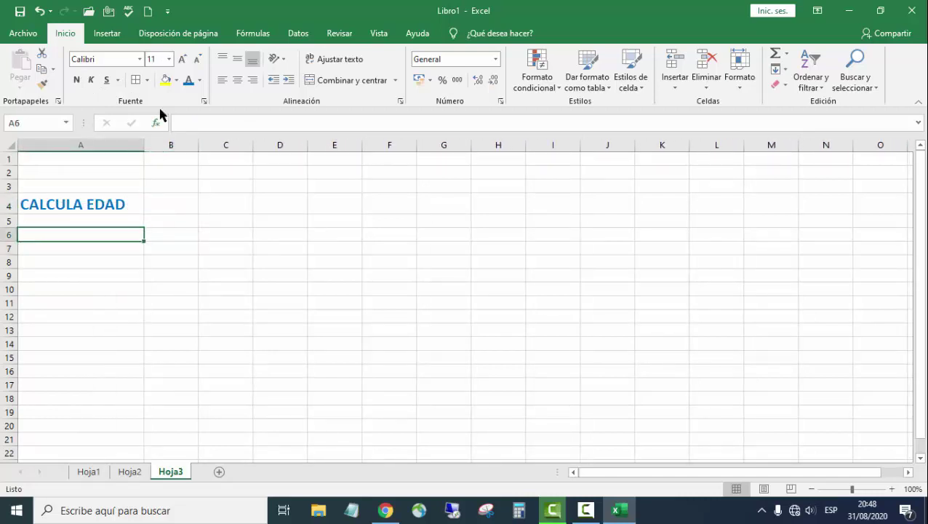
{"action": "left_click", "coordinate": [108, 33]}
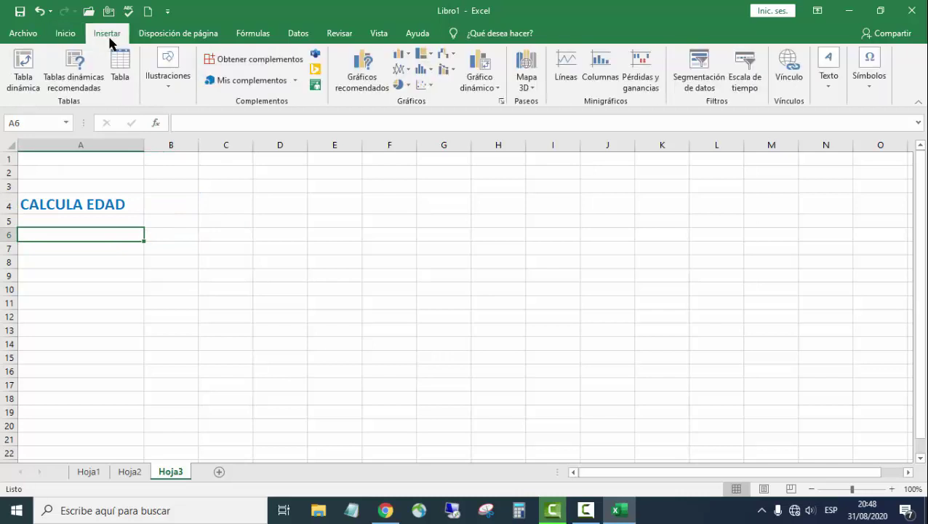
{"action": "left_click", "coordinate": [164, 78]}
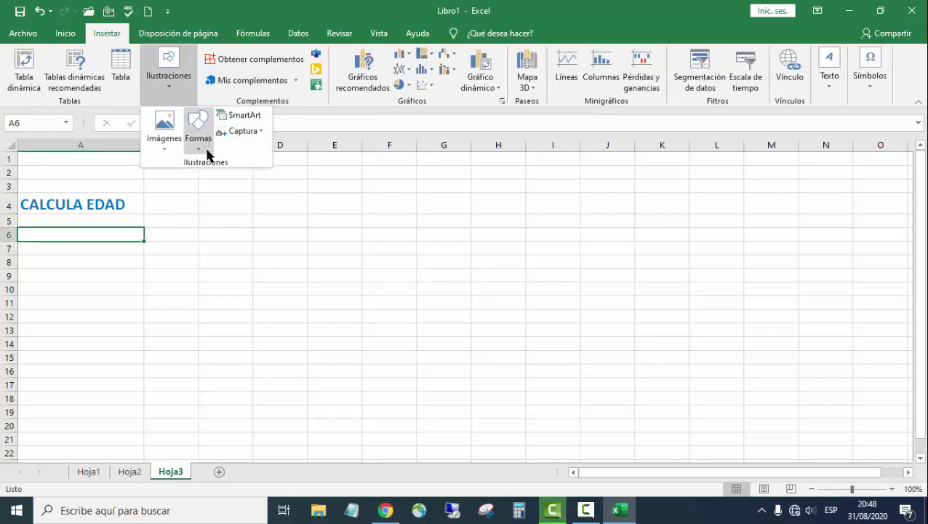
{"action": "left_click", "coordinate": [165, 137]}
{"action": "left_click", "coordinate": [201, 183]}
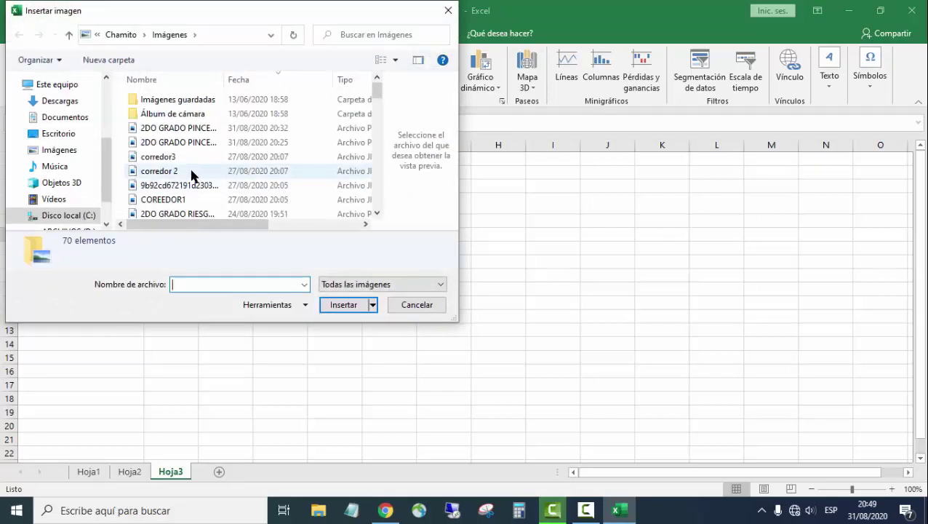
{"action": "left_click", "coordinate": [62, 151]}
{"action": "scroll", "coordinate": [271, 177], "scroll_direction": "down", "scroll_amount": 1}
{"action": "scroll", "coordinate": [269, 177], "scroll_direction": "down", "scroll_amount": 5}
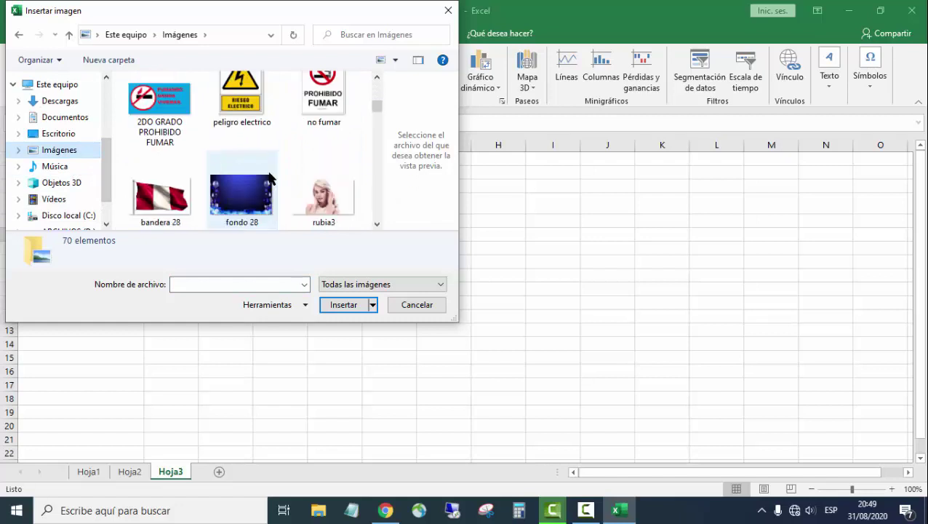
{"action": "scroll", "coordinate": [263, 183], "scroll_direction": "down", "scroll_amount": 5}
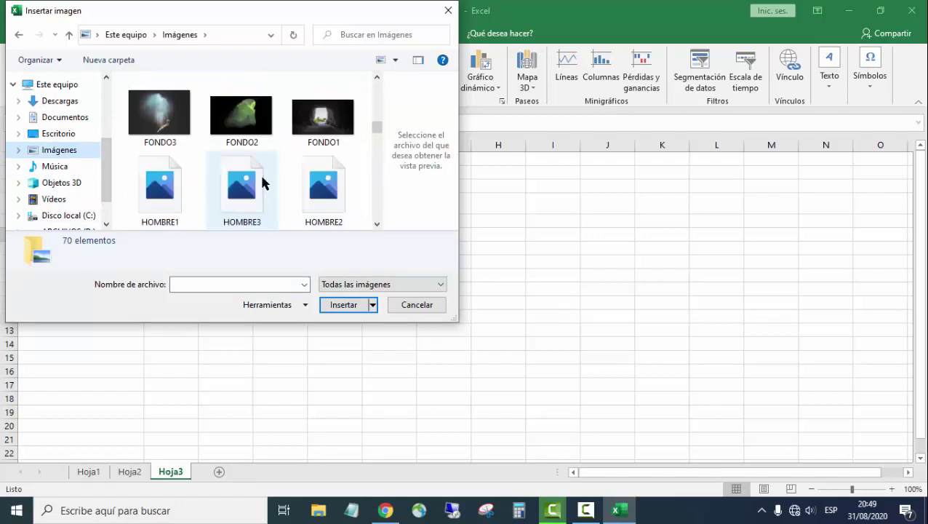
{"action": "scroll", "coordinate": [263, 186], "scroll_direction": "down", "scroll_amount": 3}
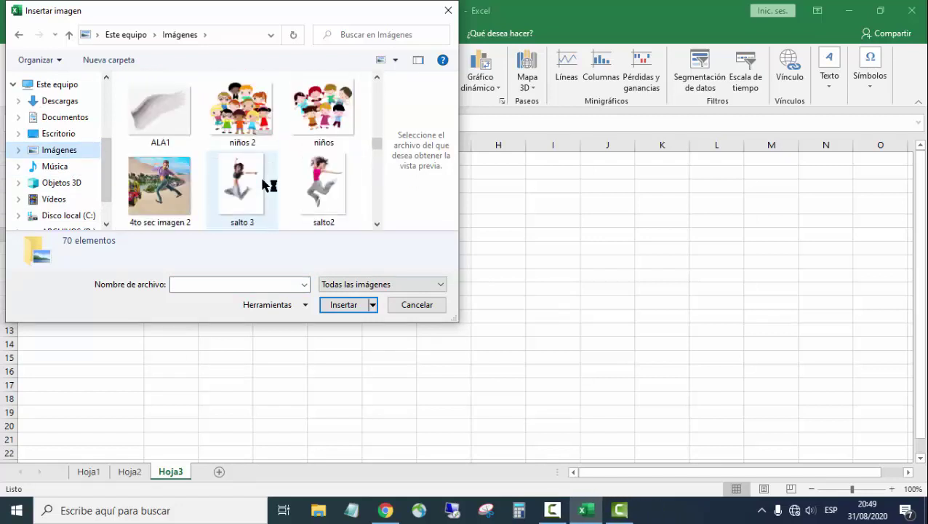
{"action": "scroll", "coordinate": [232, 188], "scroll_direction": "down", "scroll_amount": 2}
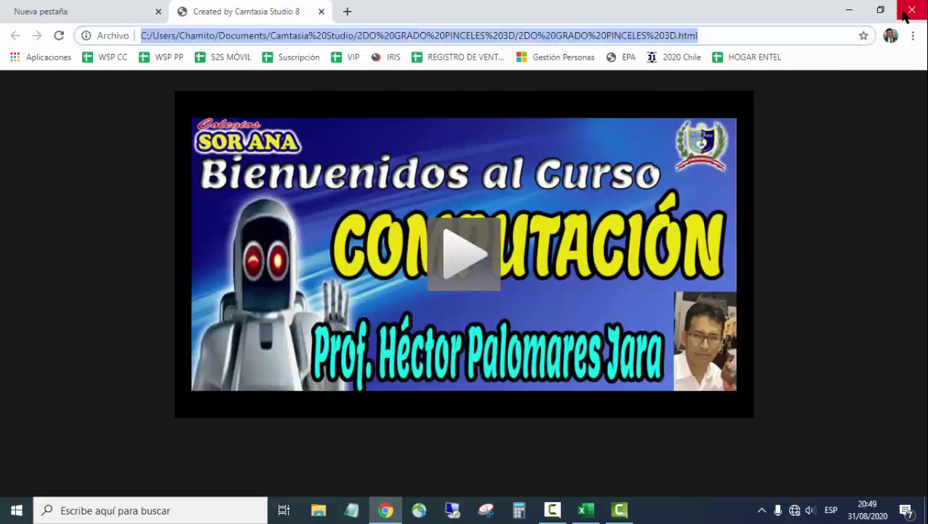
{"action": "left_click", "coordinate": [910, 11]}
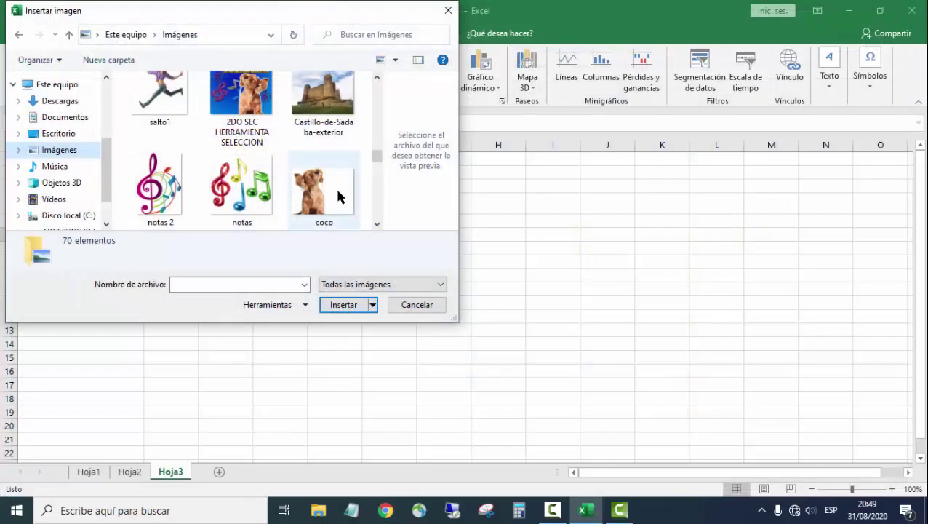
{"action": "scroll", "coordinate": [266, 208], "scroll_direction": "down", "scroll_amount": 3}
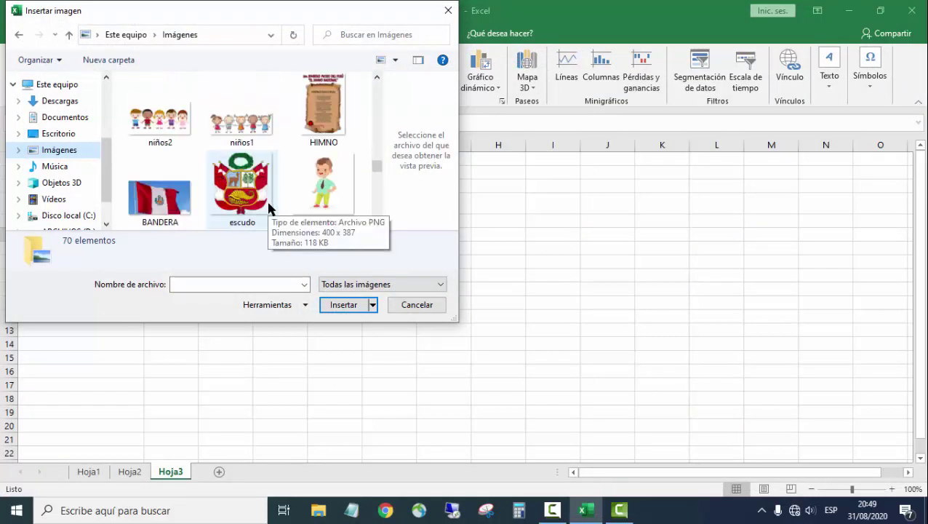
{"action": "left_click", "coordinate": [310, 191]}
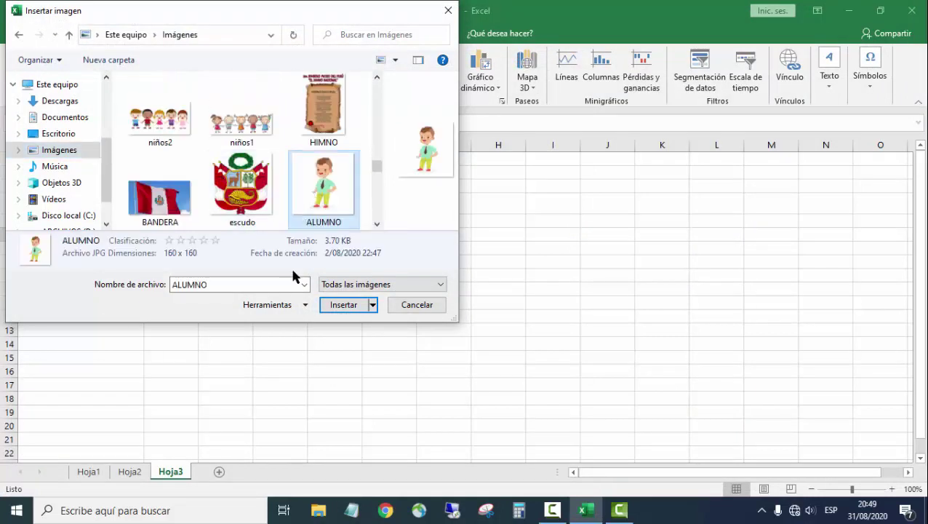
{"action": "left_click", "coordinate": [364, 305]}
{"action": "left_click_drag", "start_coordinate": [52, 263], "coordinate": [115, 296]}
{"action": "left_click", "coordinate": [181, 246]}
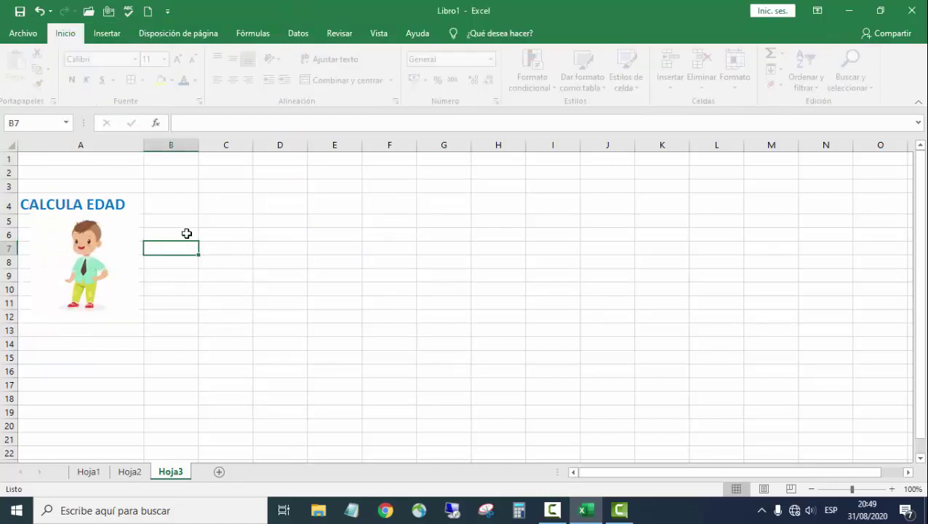
Step: Enter the label INGRESE FECHA NACIMIENTO in cell C4 and widen column C to fit it
{"action": "left_click", "coordinate": [207, 203]}
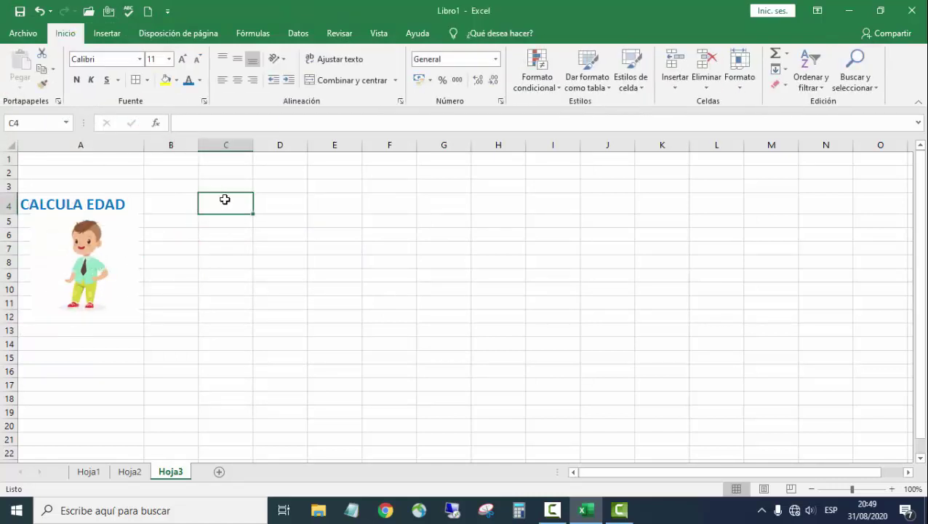
{"action": "type", "text": "IN"}
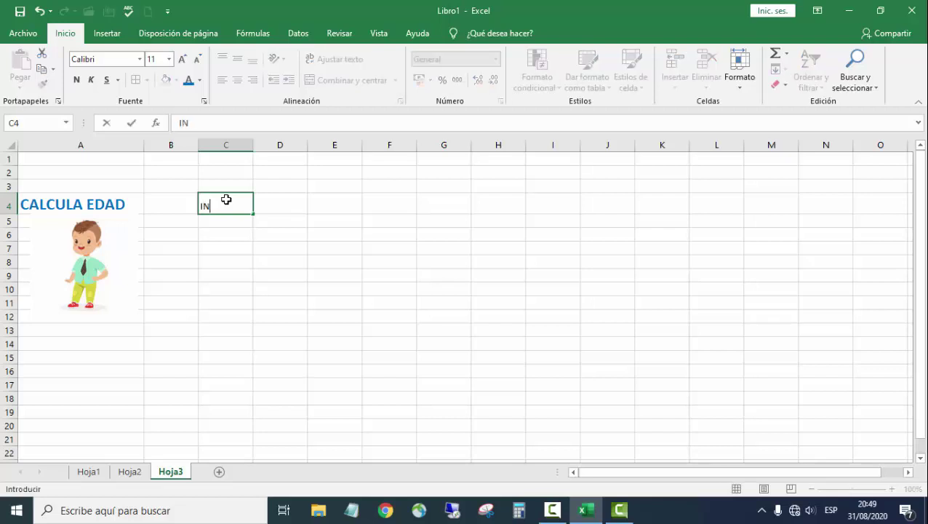
{"action": "type", "text": "GRESE FECHA NA"}
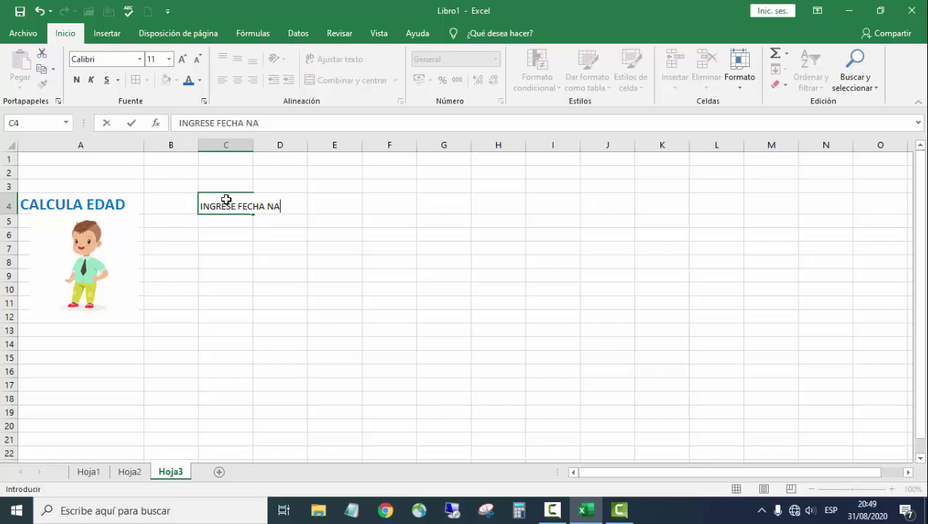
{"action": "type", "text": "CIMIENTO"}
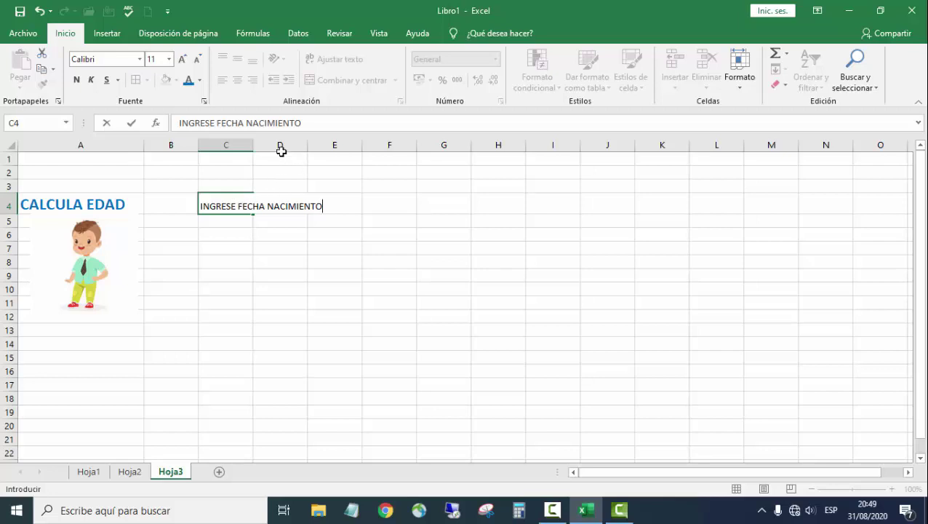
{"action": "left_click", "coordinate": [365, 187]}
{"action": "left_click_drag", "start_coordinate": [253, 145], "coordinate": [338, 153]}
{"action": "left_click", "coordinate": [377, 200]}
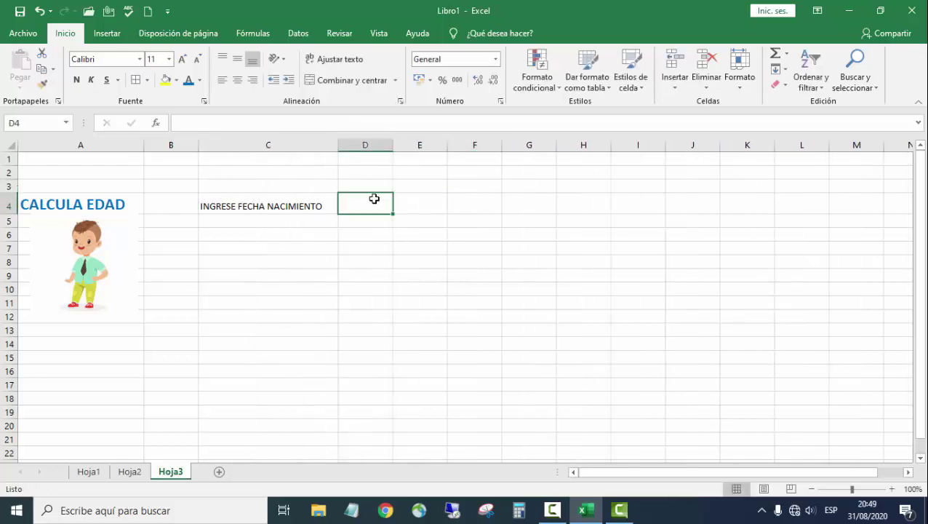
Step: Fill cell C4 with yellow and cell D4 with light blue, and put borders around both cells
{"action": "left_click", "coordinate": [256, 206]}
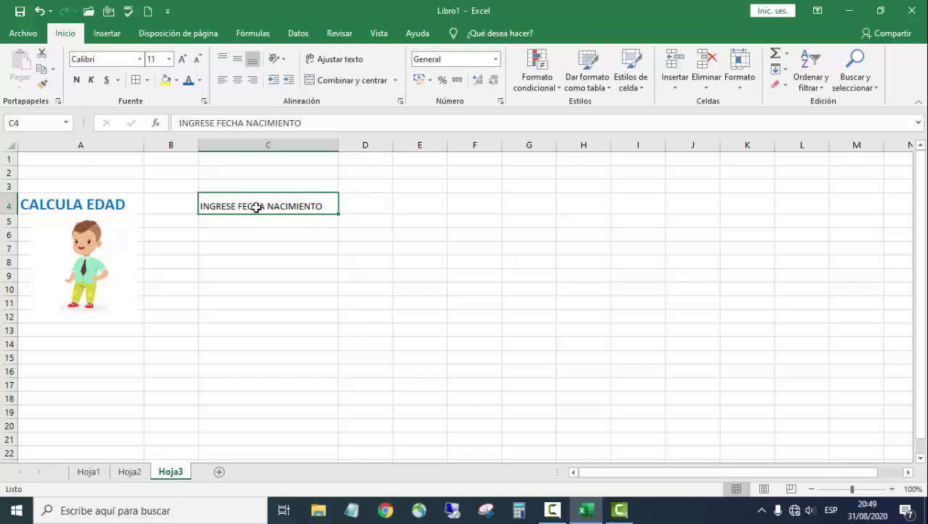
{"action": "left_click", "coordinate": [169, 82]}
{"action": "left_click", "coordinate": [349, 199]}
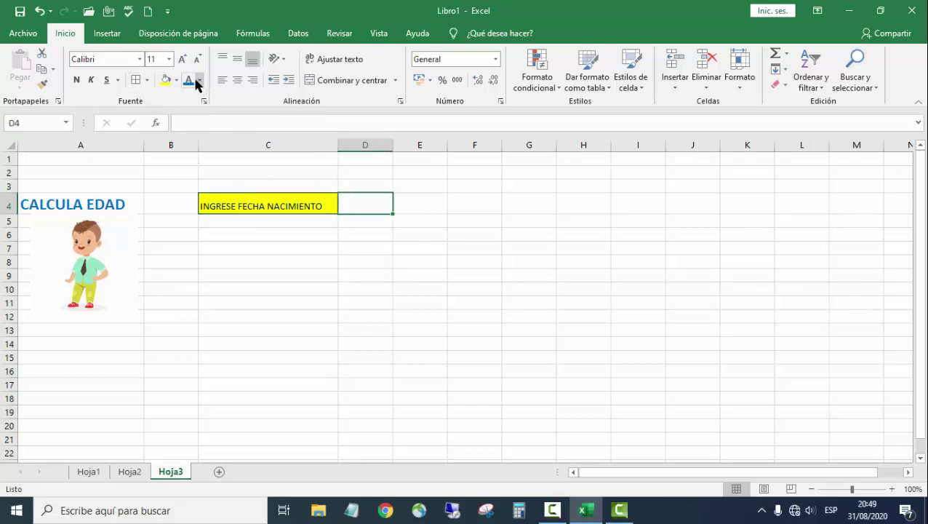
{"action": "left_click", "coordinate": [176, 80]}
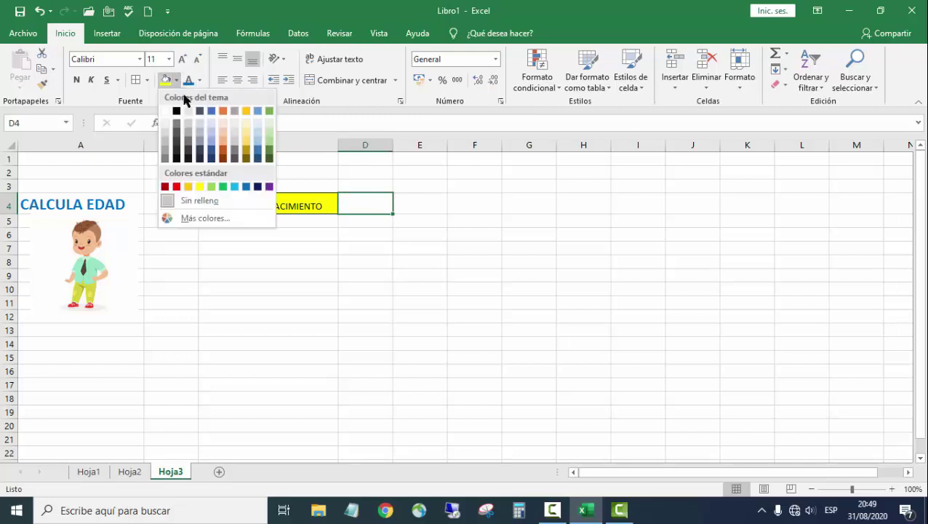
{"action": "left_click", "coordinate": [234, 187]}
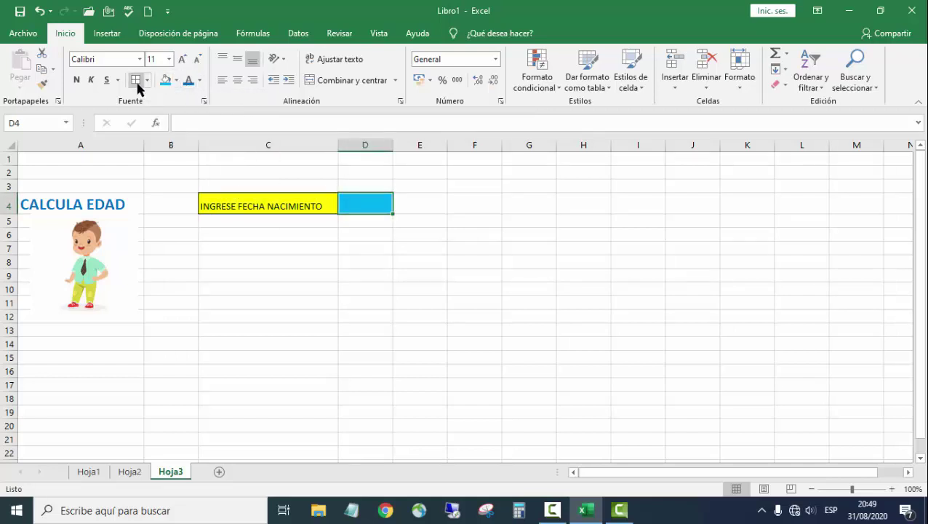
{"action": "left_click", "coordinate": [320, 240]}
Step: Make the INGRESE FECHA NACIMIENTO label in cell C4 bold
{"action": "left_click", "coordinate": [251, 203]}
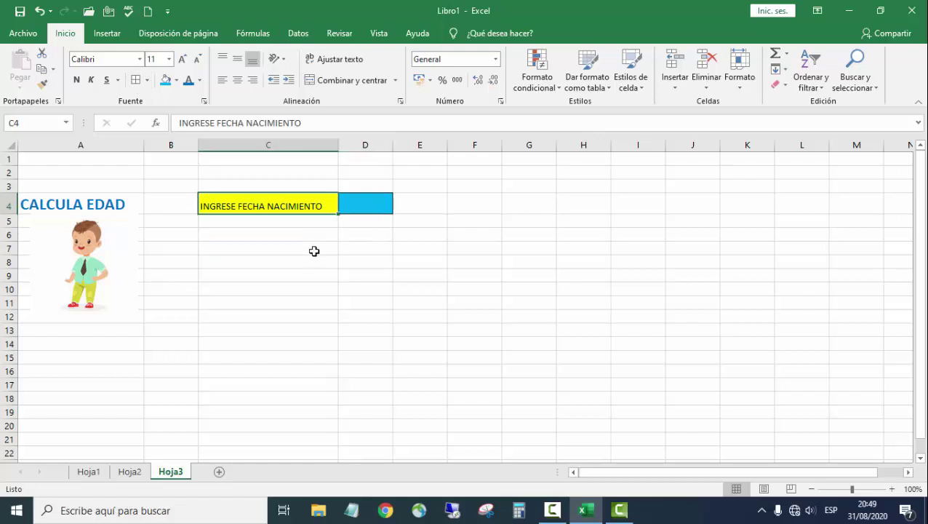
{"action": "left_click", "coordinate": [76, 80]}
{"action": "left_click", "coordinate": [253, 236]}
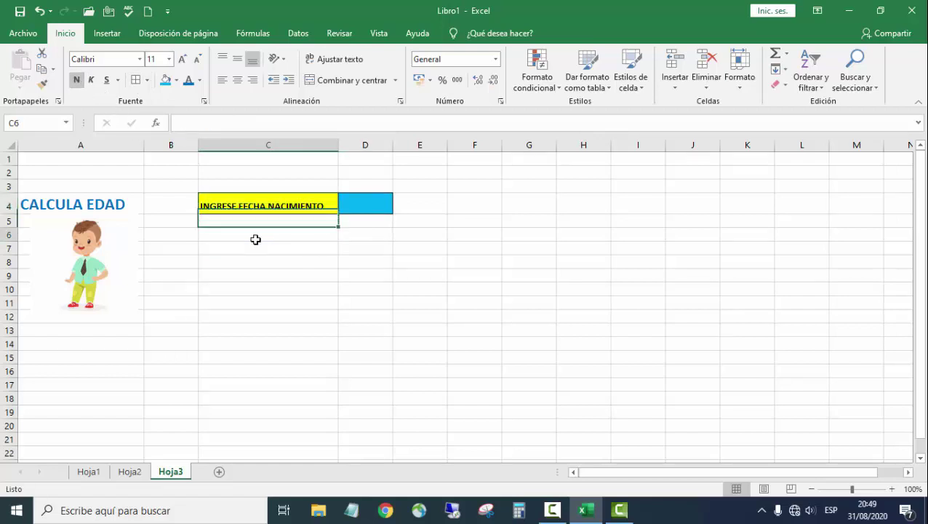
Step: Enter the labels DIA, MES and AÑO in cells C5 to C7, and TU EDAD ES followed by a row of dots in C9
{"action": "left_click", "coordinate": [291, 219]}
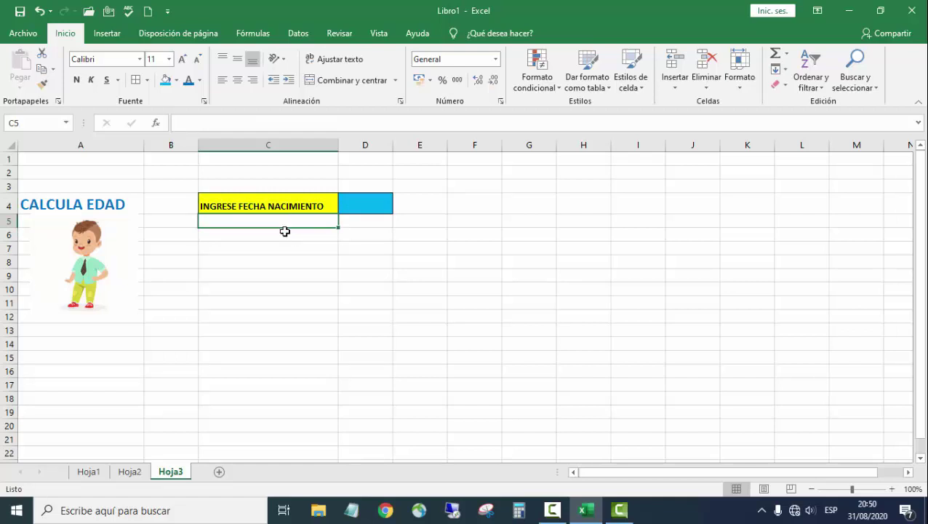
{"action": "type", "text": "DI"}
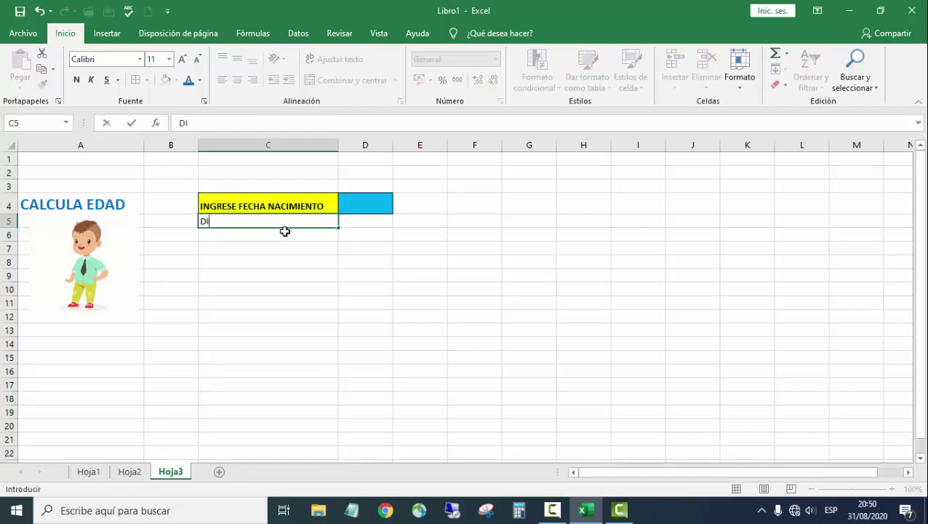
{"action": "type", "text": "A"}
{"action": "key", "text": "Return"}
{"action": "type", "text": "MES"}
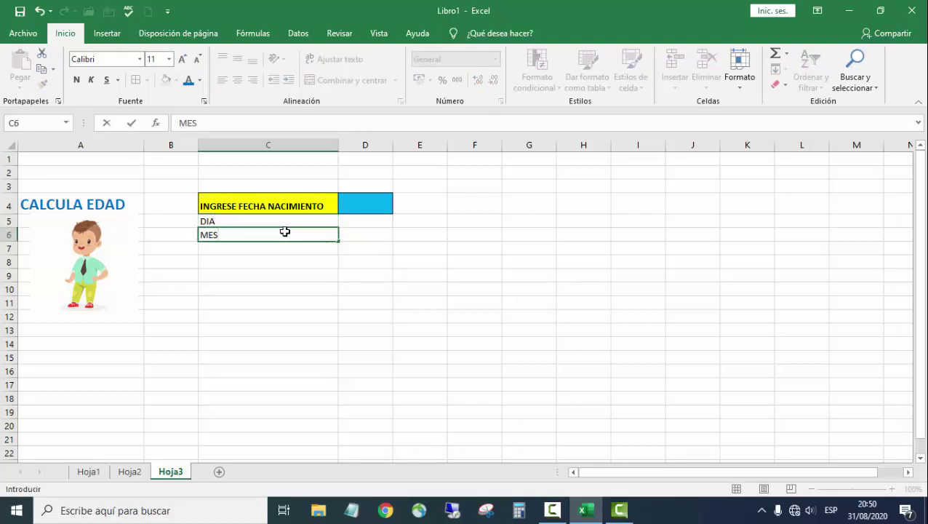
{"action": "key", "text": "Return"}
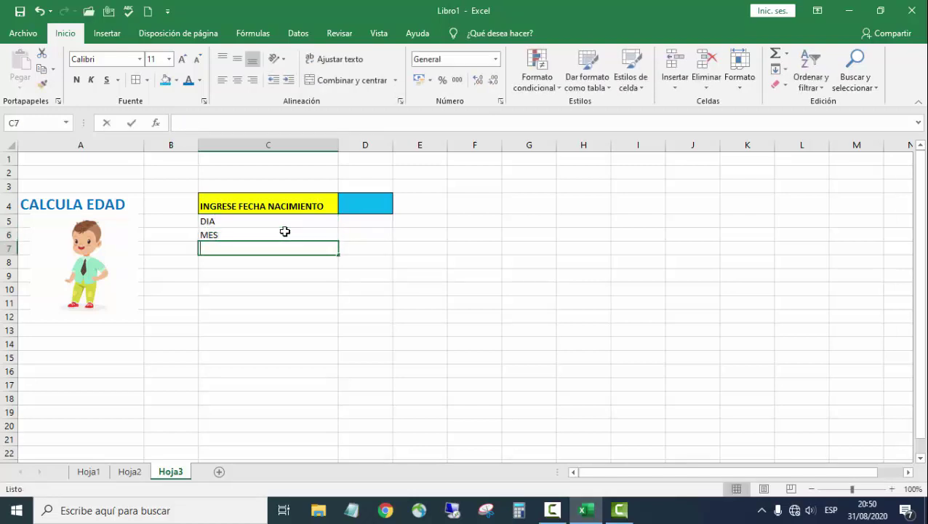
{"action": "type", "text": "AÑOL"}
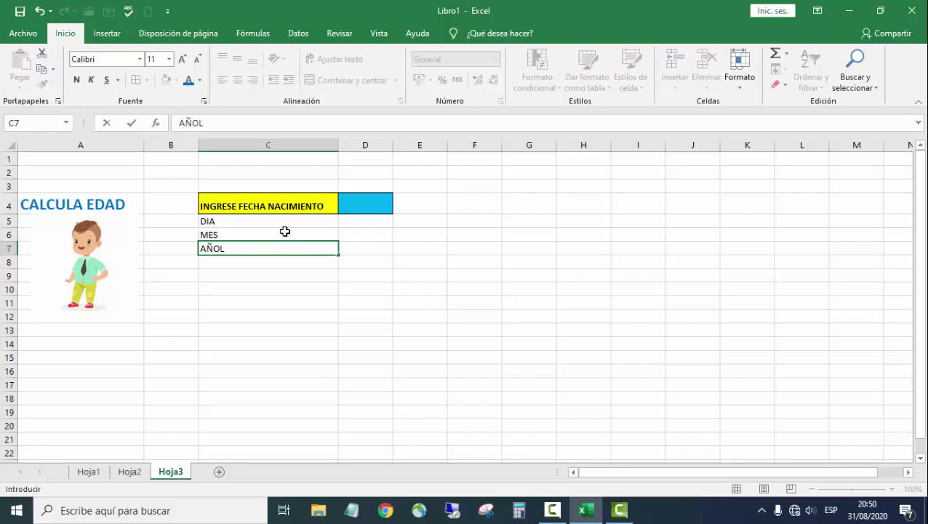
{"action": "key", "text": "Return"}
{"action": "key", "text": "Return"}
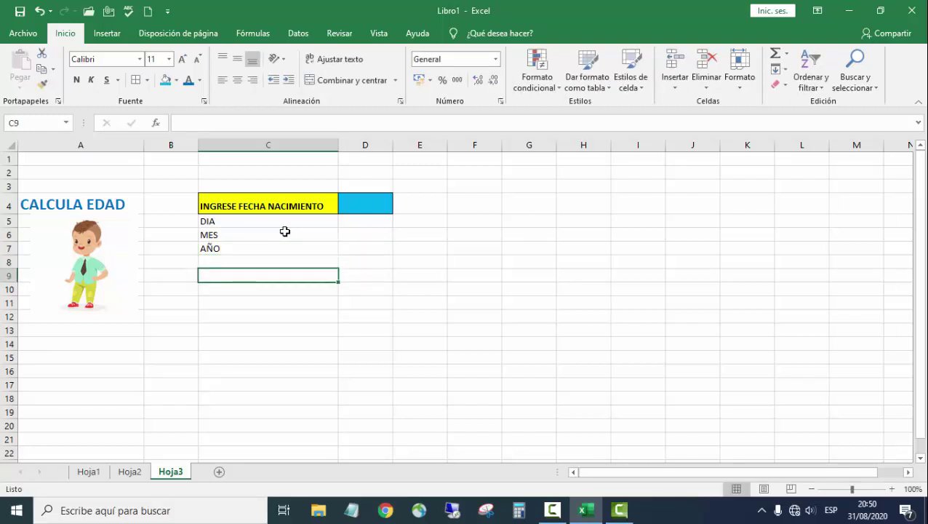
{"action": "type", "text": "TU "}
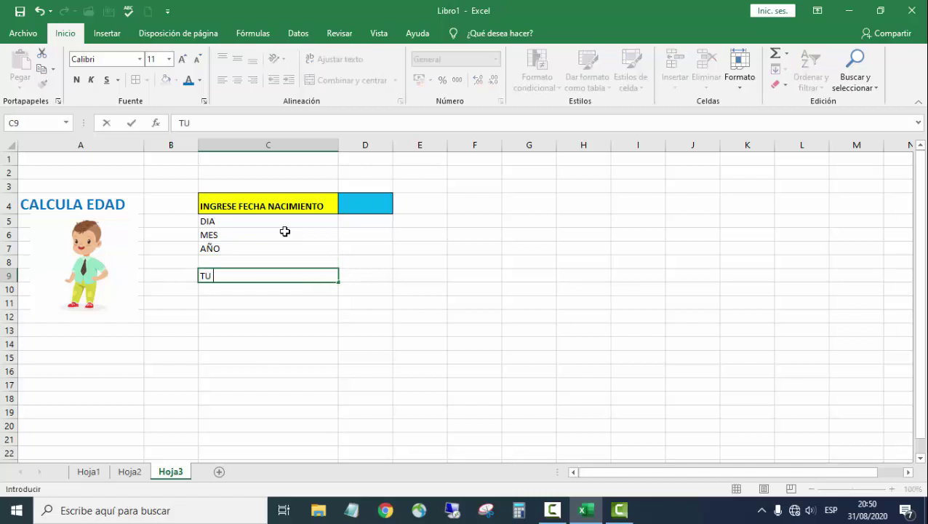
{"action": "type", "text": "EDA"}
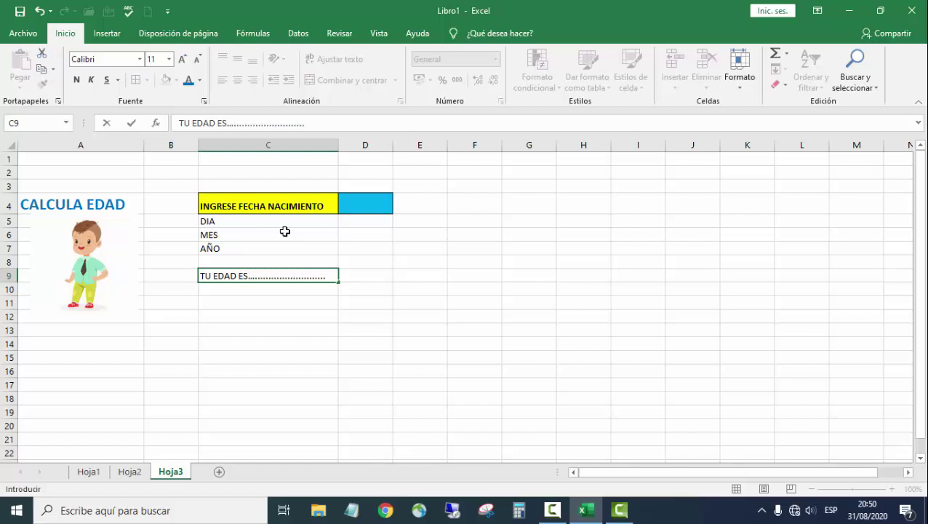
Step: Set the labels in cells C5 to C9 to font size 12 and bold
{"action": "left_click_drag", "start_coordinate": [276, 221], "coordinate": [276, 276]}
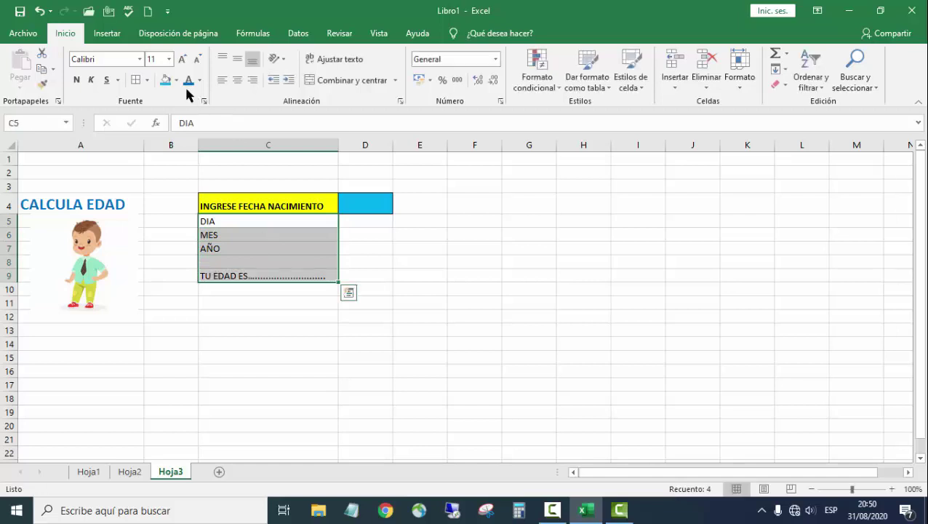
{"action": "left_click", "coordinate": [181, 59]}
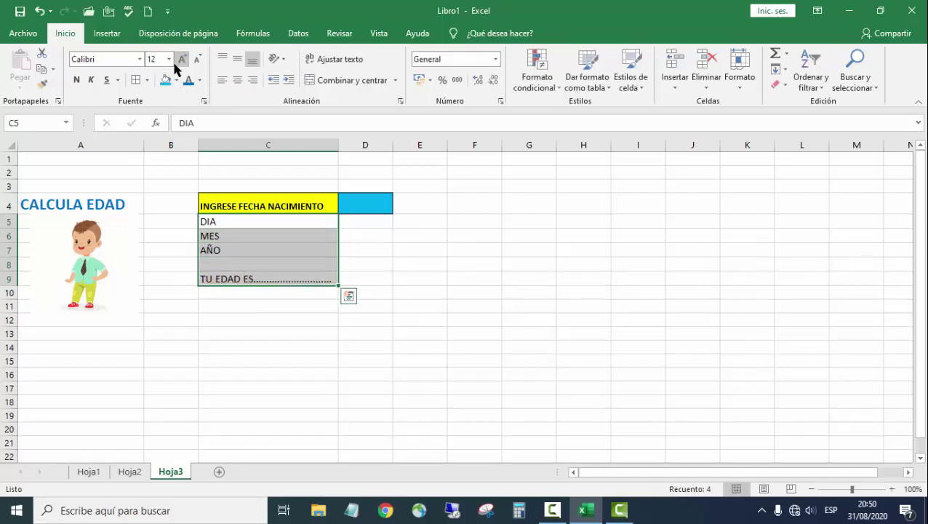
{"action": "left_click", "coordinate": [78, 80]}
{"action": "left_click", "coordinate": [240, 250]}
Step: Apply all borders to the DIA, MES and AÑO rows in the range C5:D7
{"action": "left_click_drag", "start_coordinate": [234, 222], "coordinate": [365, 251]}
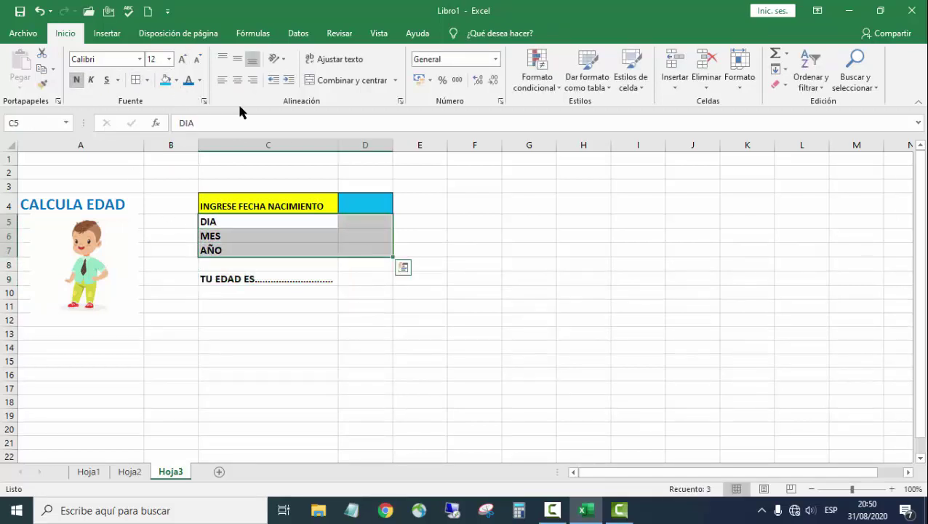
{"action": "left_click", "coordinate": [138, 80]}
{"action": "left_click", "coordinate": [331, 280]}
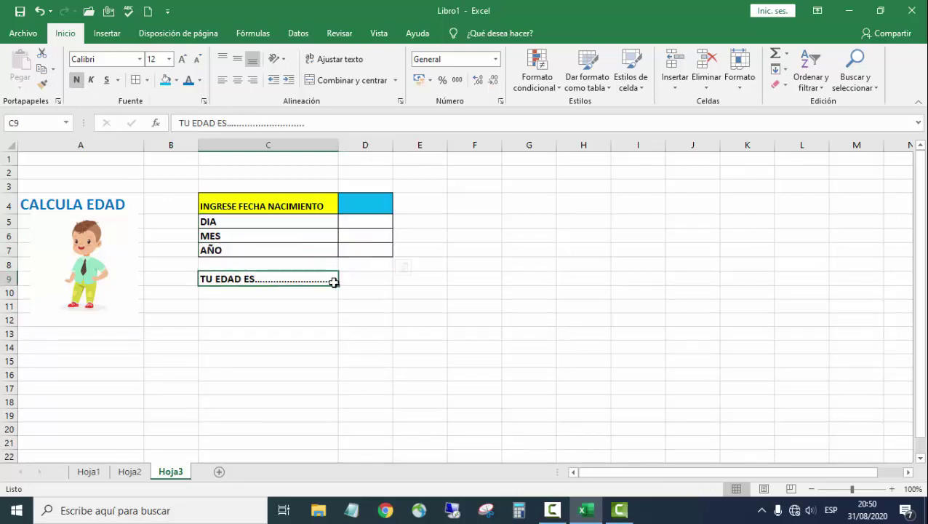
Step: Apply borders to the age row in C9:D9 and fill the age result cell D9 with orange
{"action": "left_click_drag", "start_coordinate": [333, 283], "coordinate": [344, 280]}
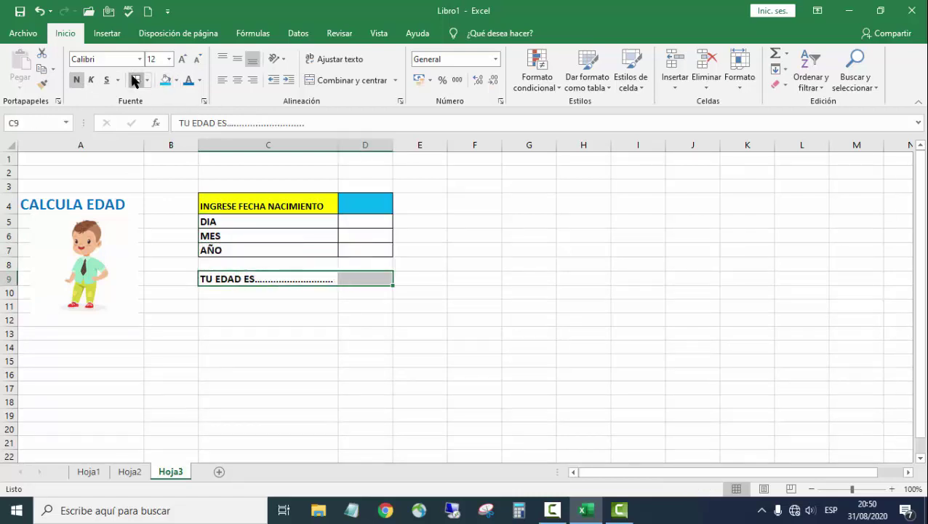
{"action": "left_click", "coordinate": [356, 279]}
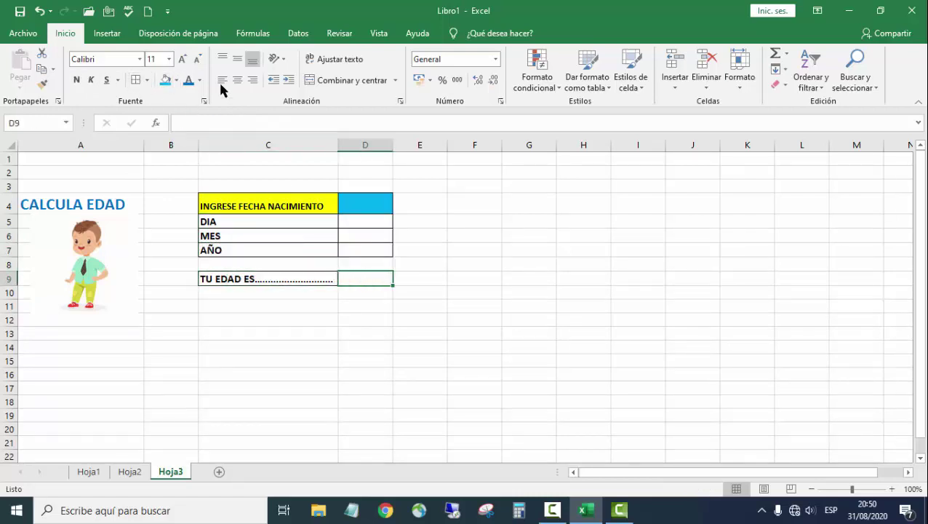
{"action": "left_click", "coordinate": [178, 81]}
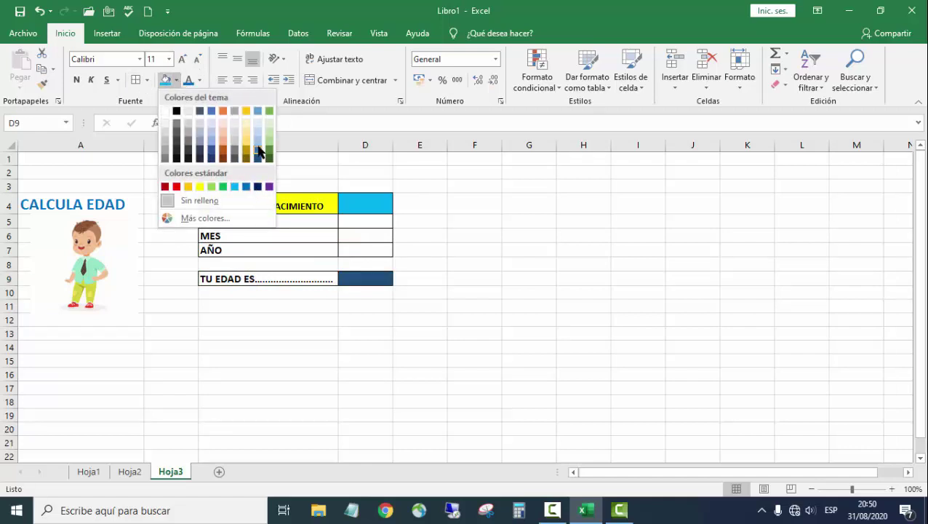
{"action": "left_click", "coordinate": [188, 186]}
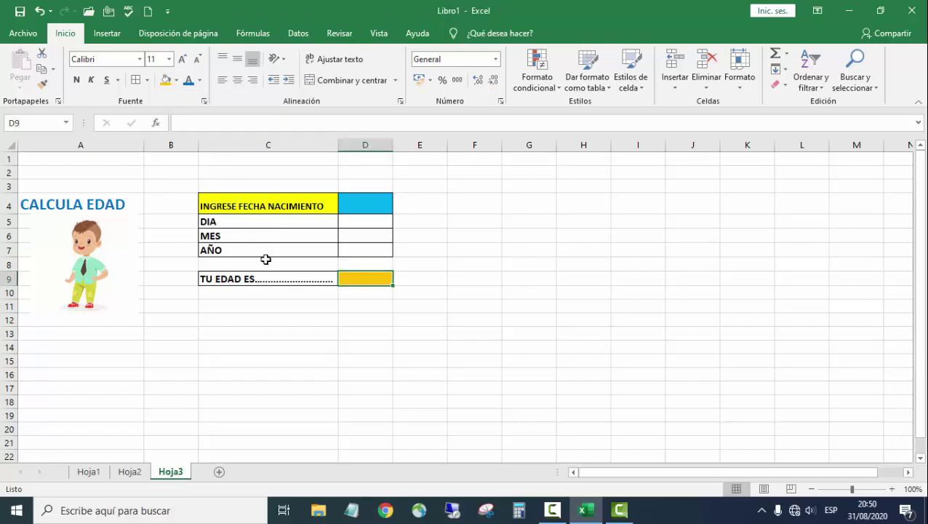
Step: Fill the TU EDAD ES label in cell C9 with light green
{"action": "left_click", "coordinate": [268, 272]}
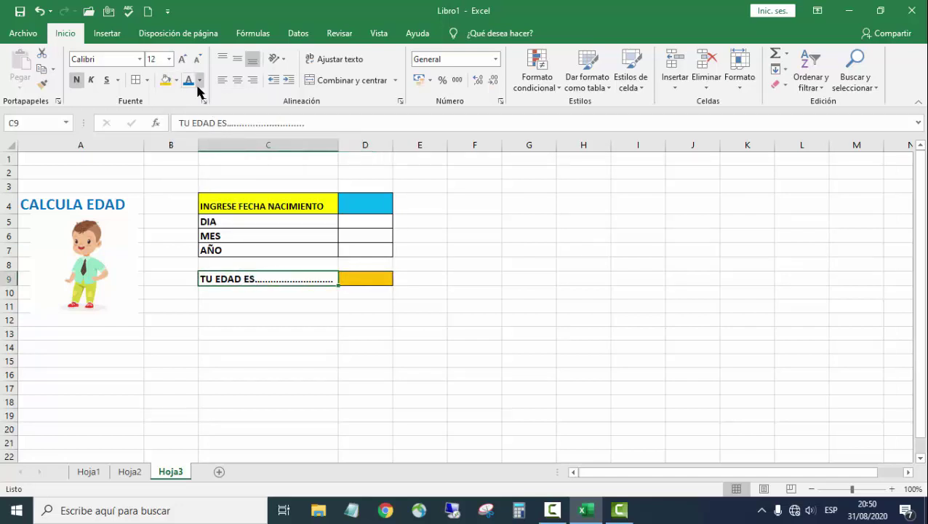
{"action": "left_click", "coordinate": [176, 80]}
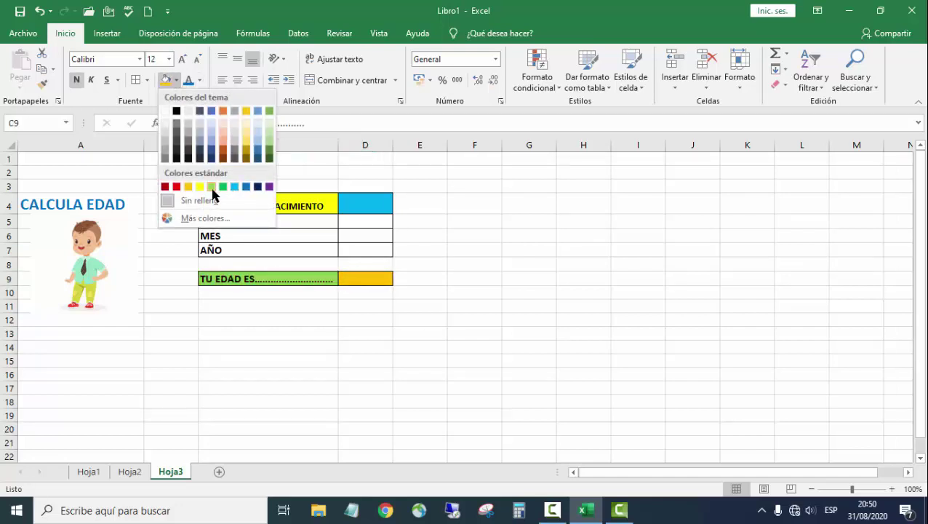
{"action": "left_click", "coordinate": [211, 187]}
{"action": "key", "text": "Down"}
{"action": "key", "text": "Down"}
{"action": "key", "text": "Down"}
{"action": "key", "text": "Down"}
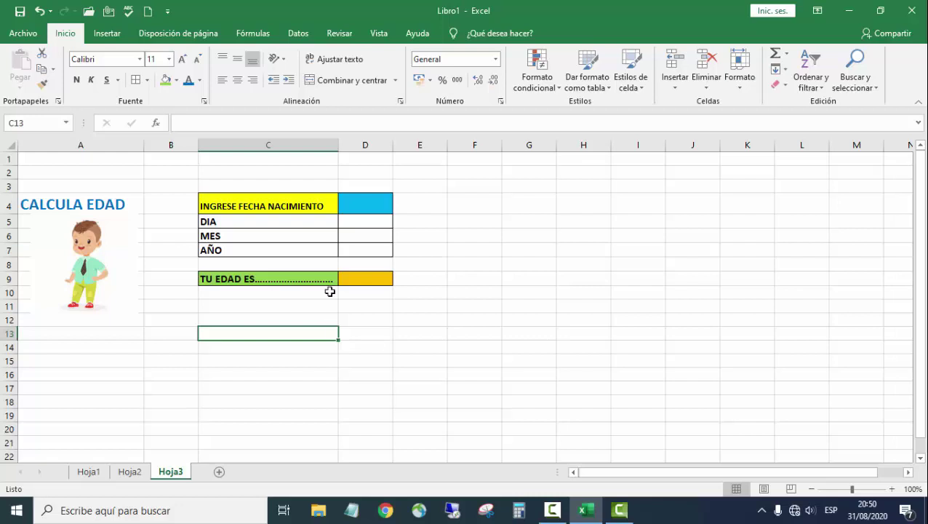
Step: Widen column D slightly to make more room for the birth date
{"action": "left_click", "coordinate": [358, 204]}
{"action": "left_click_drag", "start_coordinate": [392, 145], "coordinate": [409, 152]}
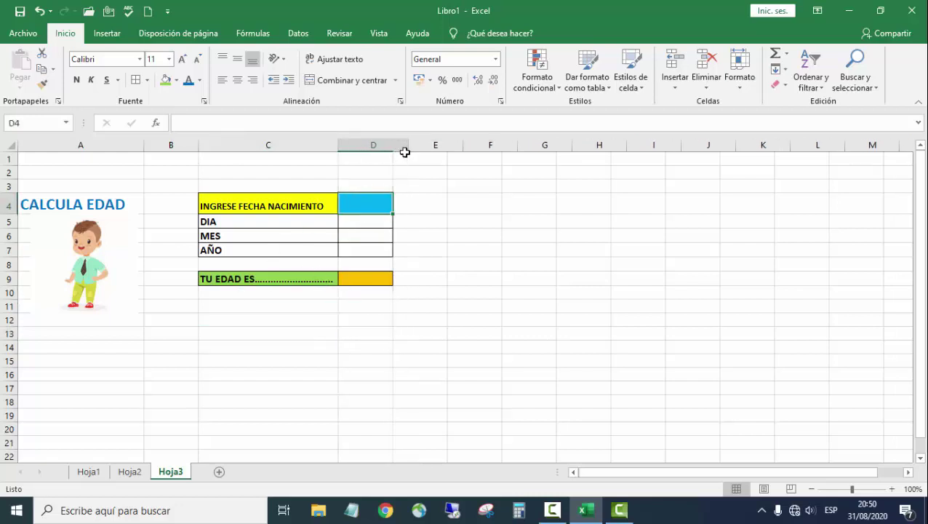
{"action": "left_click", "coordinate": [373, 305]}
Step: Format the birth-date cell D4 as a Fecha value with the short type 14/03/12
{"action": "left_click", "coordinate": [357, 205]}
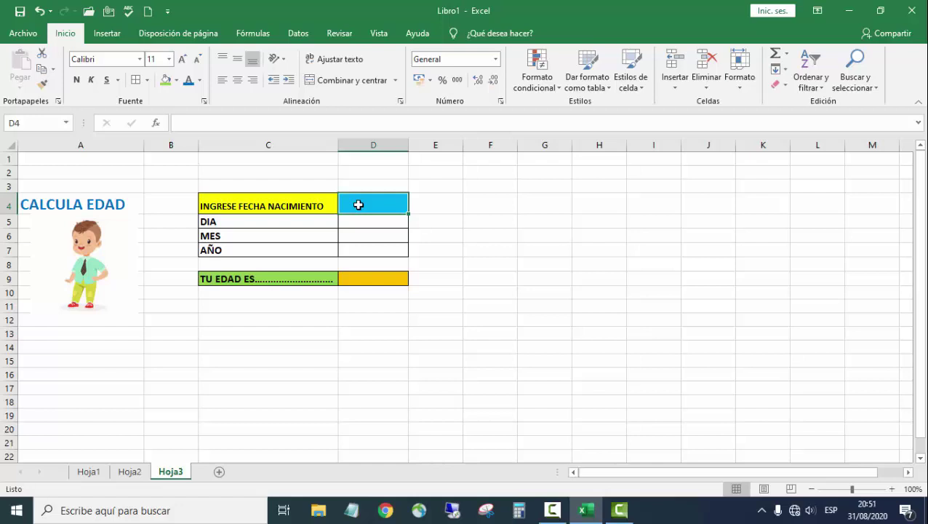
{"action": "left_click", "coordinate": [501, 103]}
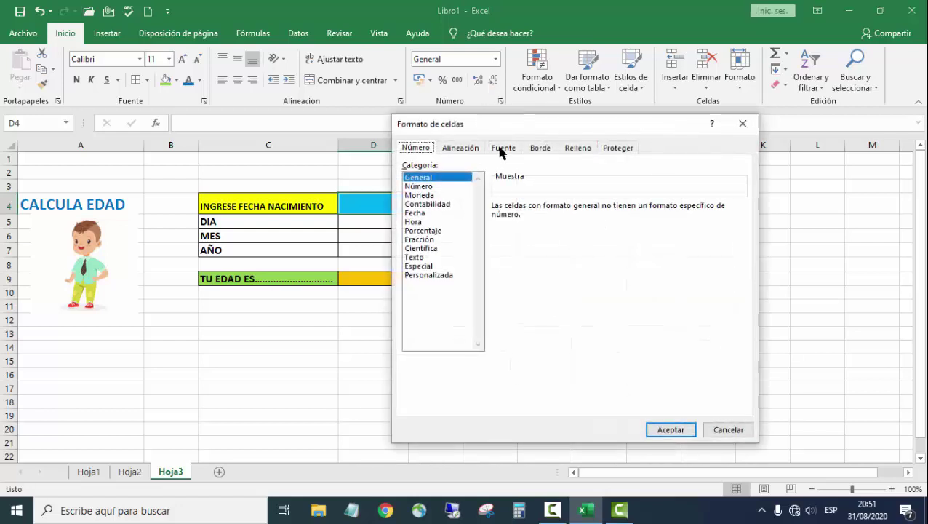
{"action": "left_click", "coordinate": [416, 213]}
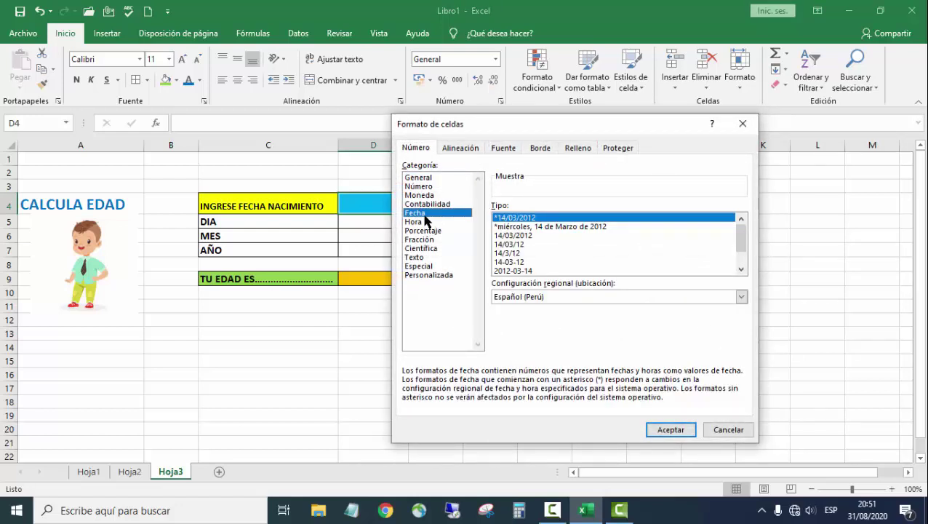
{"action": "left_click", "coordinate": [519, 245]}
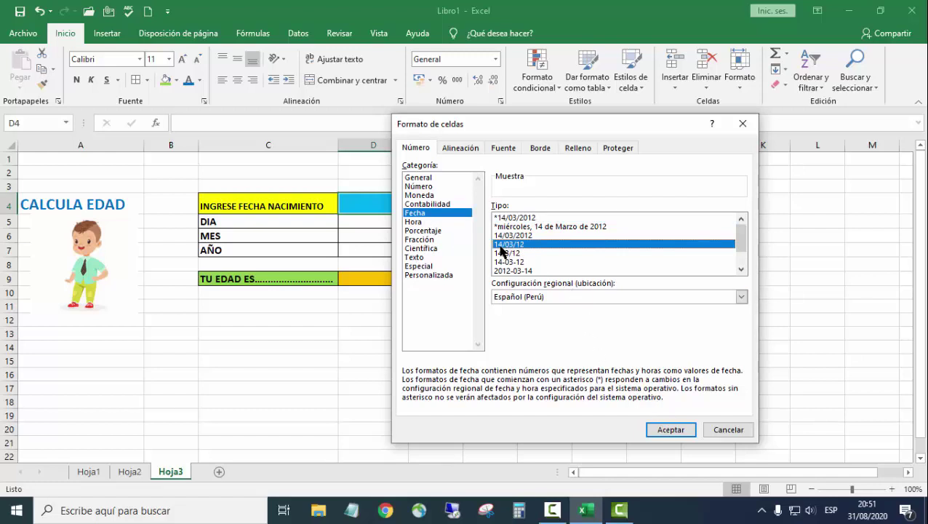
{"action": "left_click", "coordinate": [672, 430]}
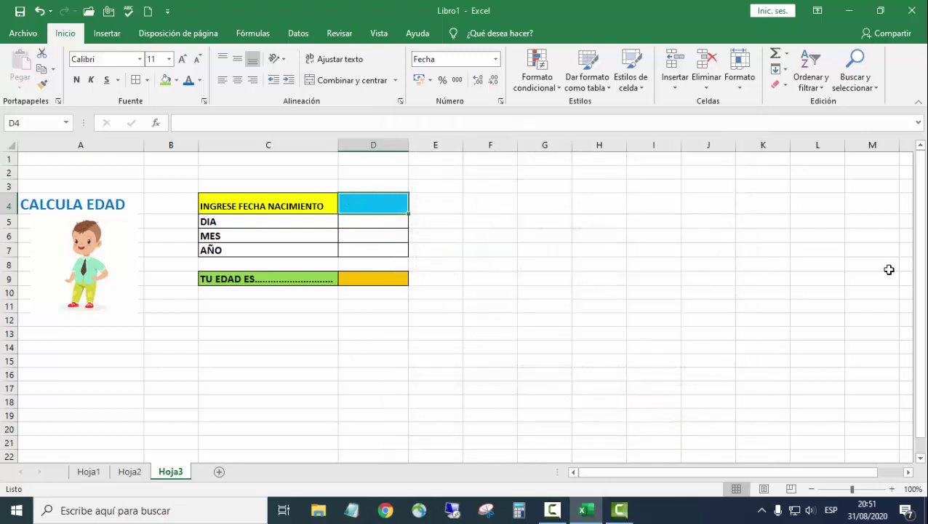
Step: Test the date format in cell D4 by entering two different sample birth dates, one after the other
{"action": "type", "text": "05-12-2020"}
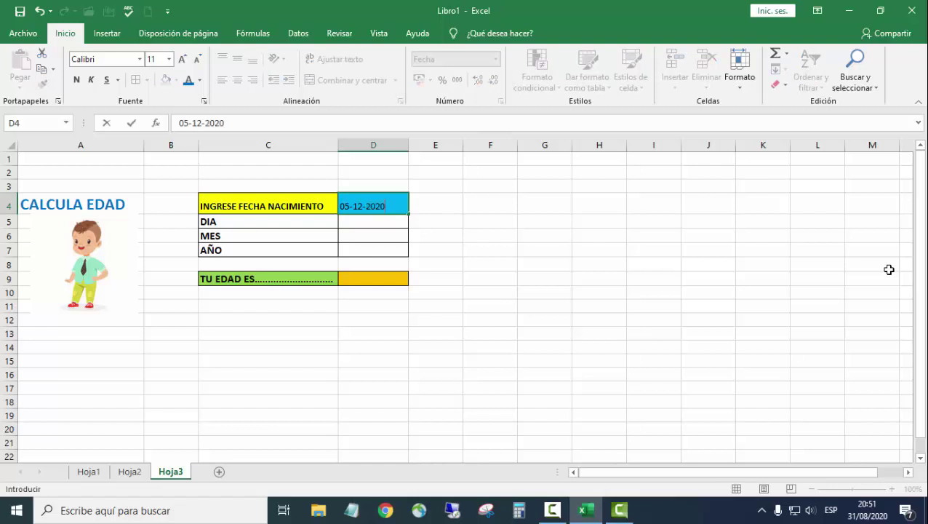
{"action": "key", "text": "Return"}
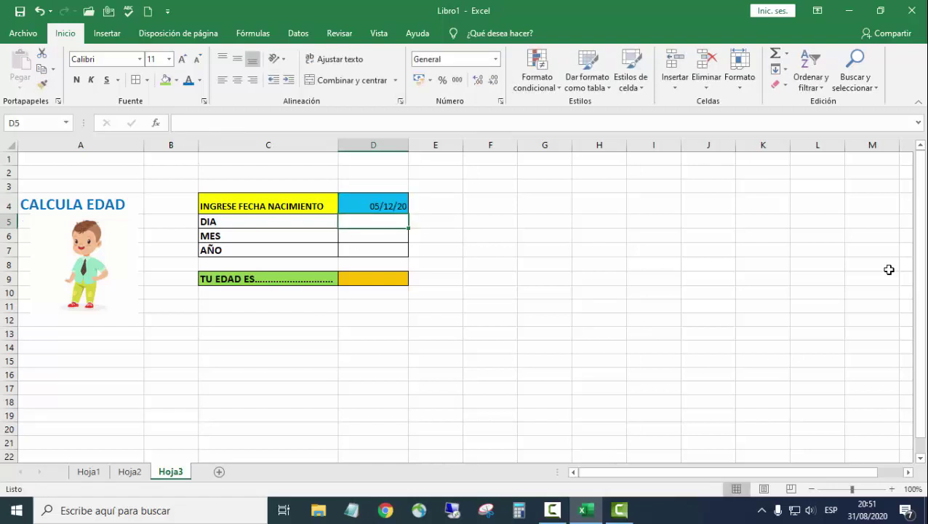
{"action": "key", "text": "Up"}
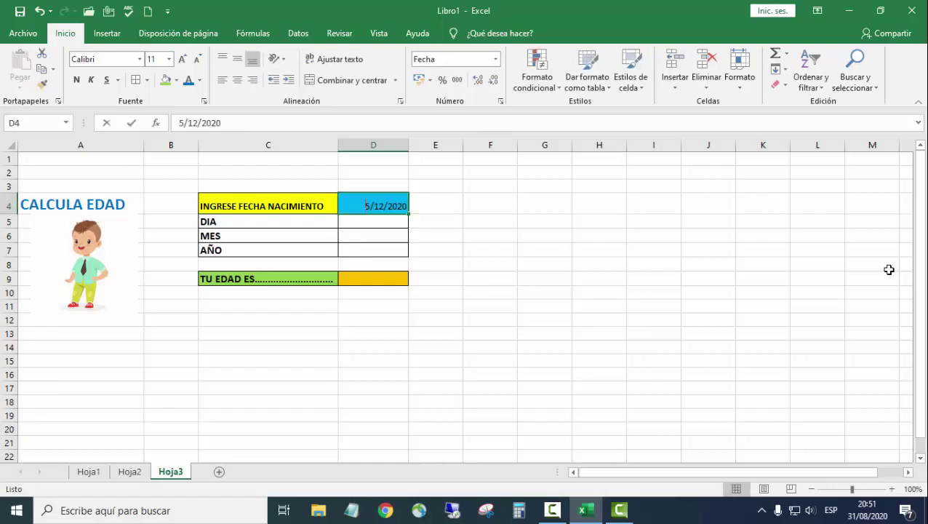
{"action": "type", "text": "15"}
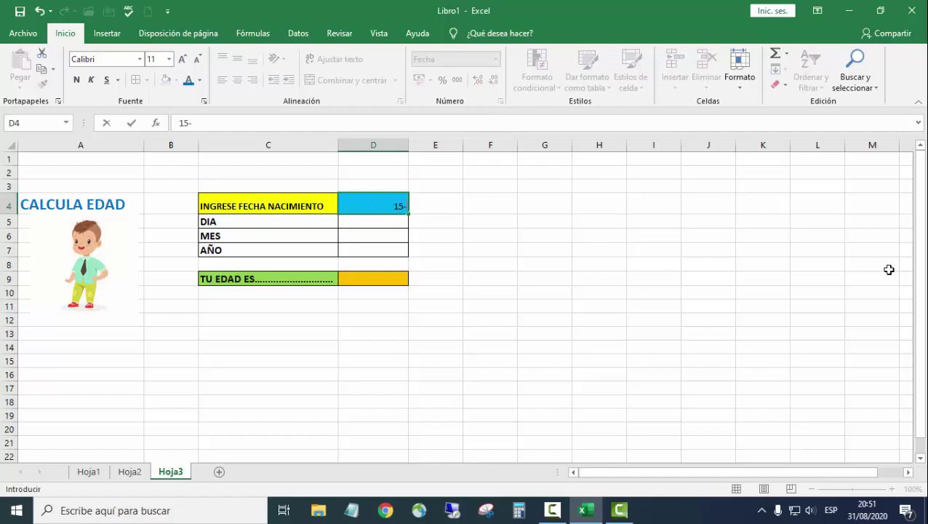
{"action": "type", "text": "-02-195"}
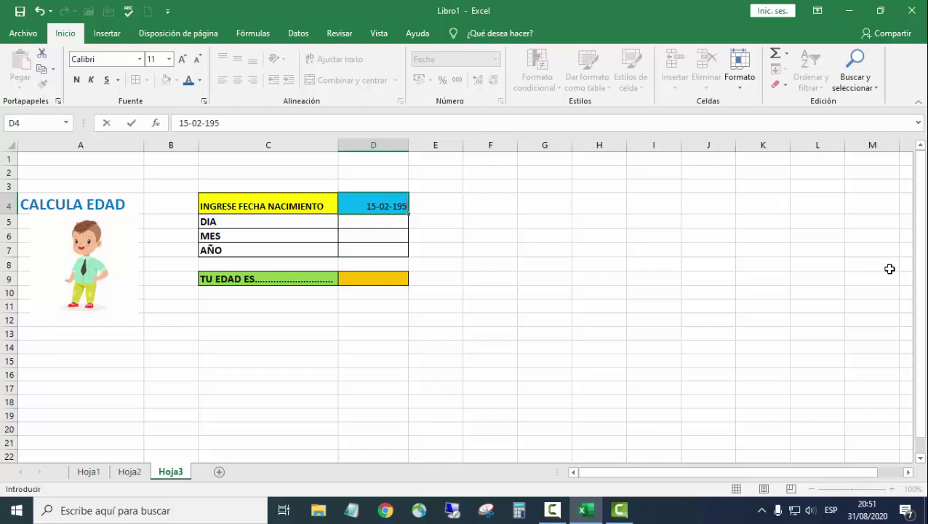
{"action": "type", "text": "0"}
{"action": "key", "text": "Return"}
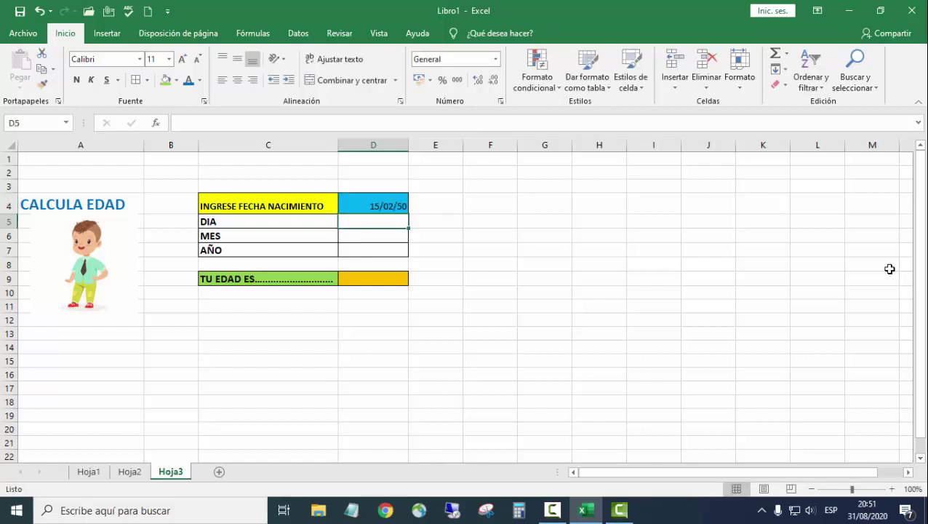
Step: Replace the birth date in cell D4 with another sample date in day-month-year order
{"action": "key", "text": "Up"}
{"action": "type", "text": "12"}
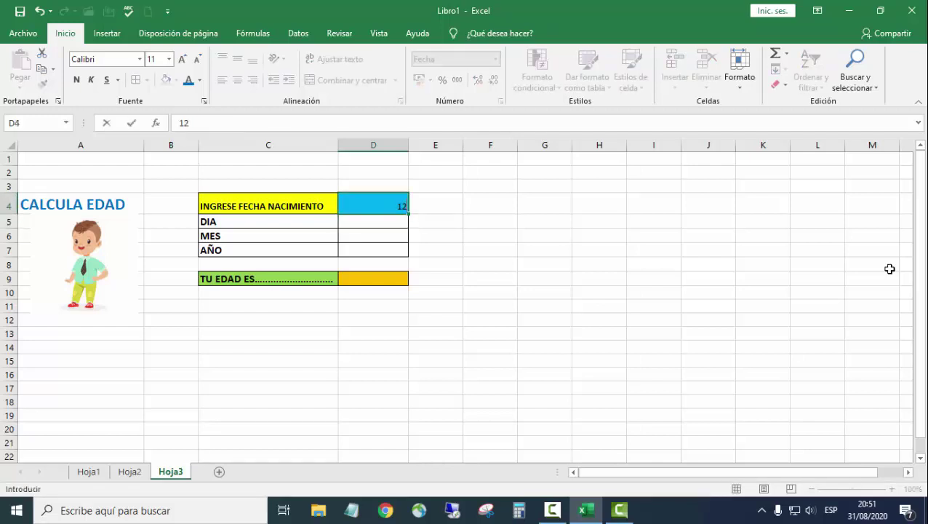
{"action": "type", "text": "-06-2005"}
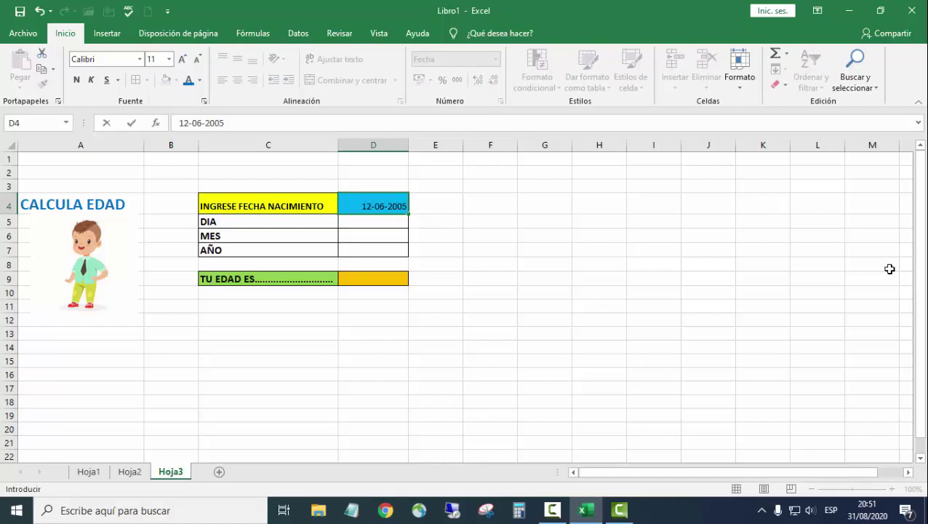
{"action": "key", "text": "Return"}
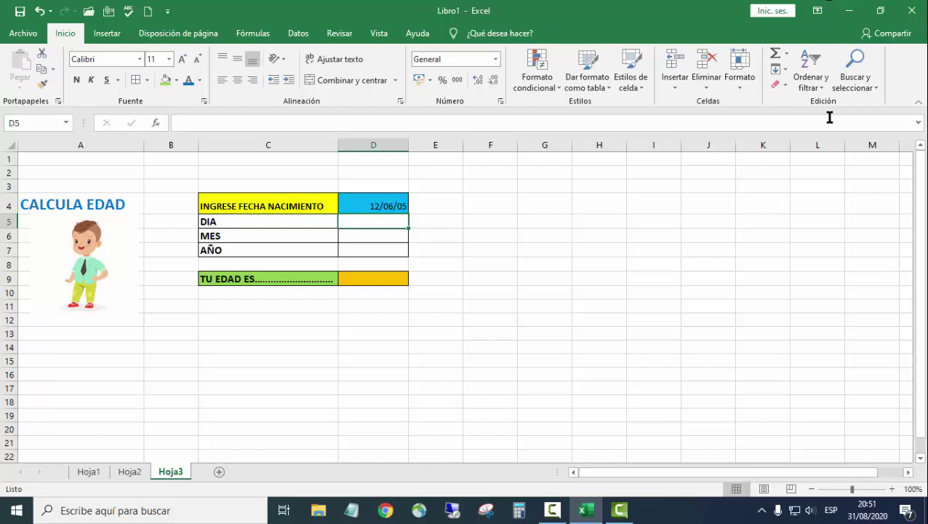
Step: Widen column D for long dates and give cell D4 the Fecha type "miércoles, 14 de Marzo de 2012"
{"action": "left_click_drag", "start_coordinate": [405, 147], "coordinate": [470, 145]}
{"action": "left_click", "coordinate": [439, 199]}
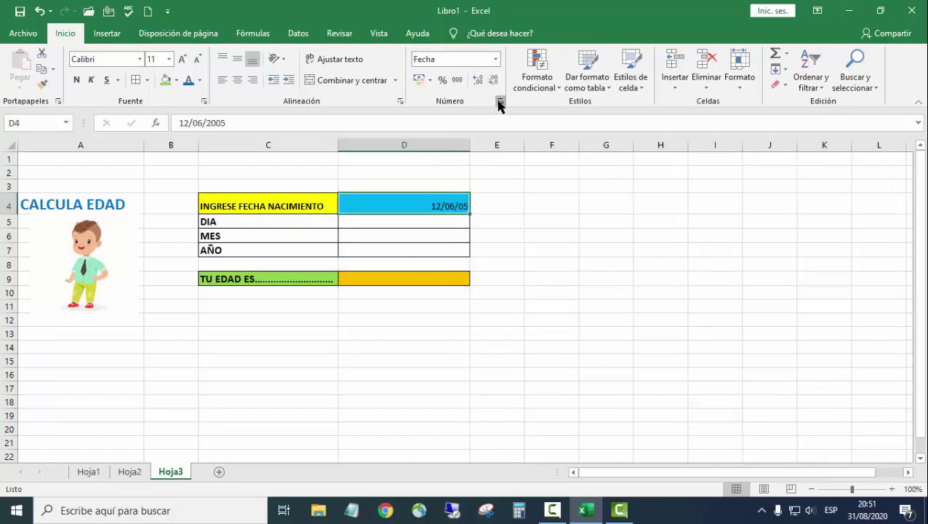
{"action": "left_click", "coordinate": [500, 105]}
{"action": "scroll", "coordinate": [531, 263], "scroll_direction": "down", "scroll_amount": 1}
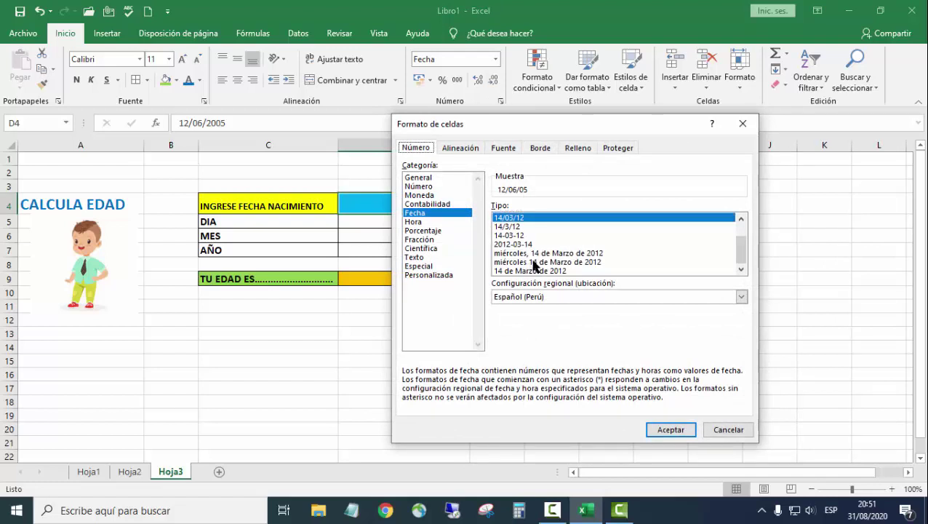
{"action": "left_click", "coordinate": [539, 254]}
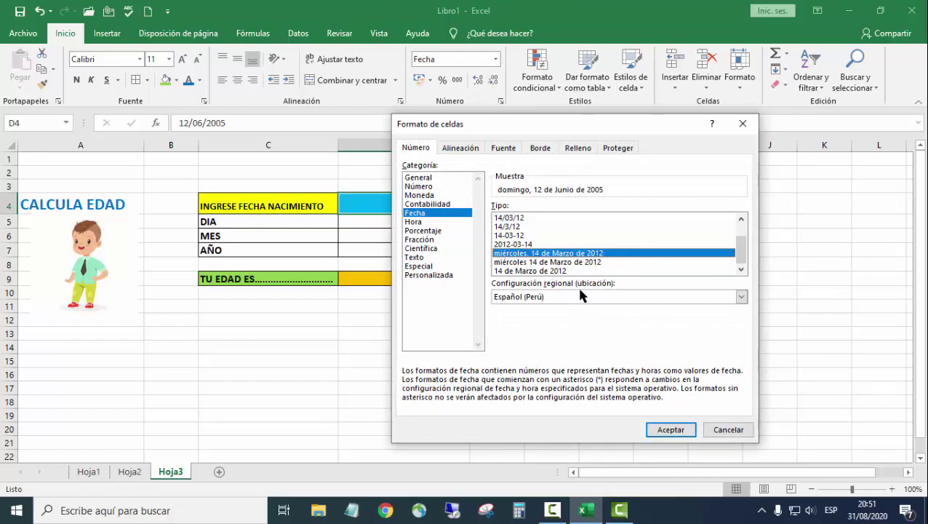
{"action": "left_click", "coordinate": [651, 430]}
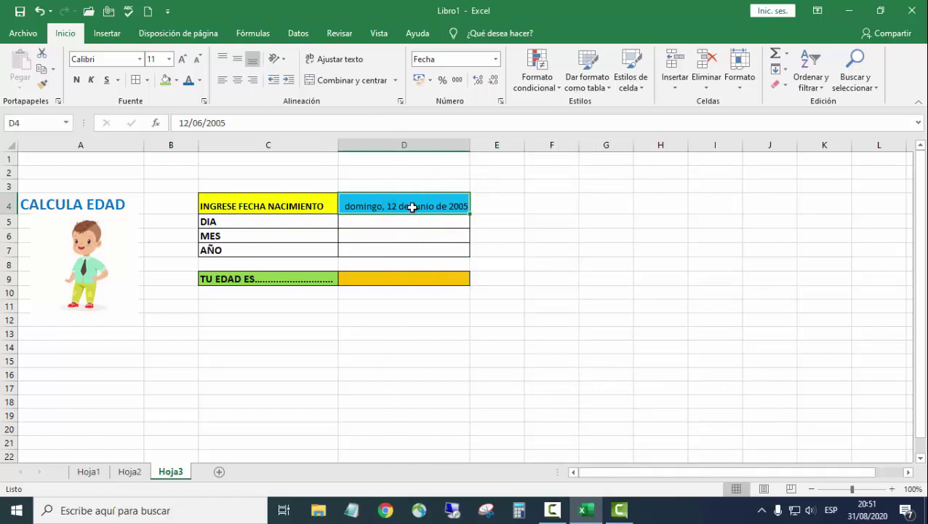
Step: Extract the day of the birth date in cell D5 with the formula =DIA(D4)
{"action": "left_click", "coordinate": [362, 224]}
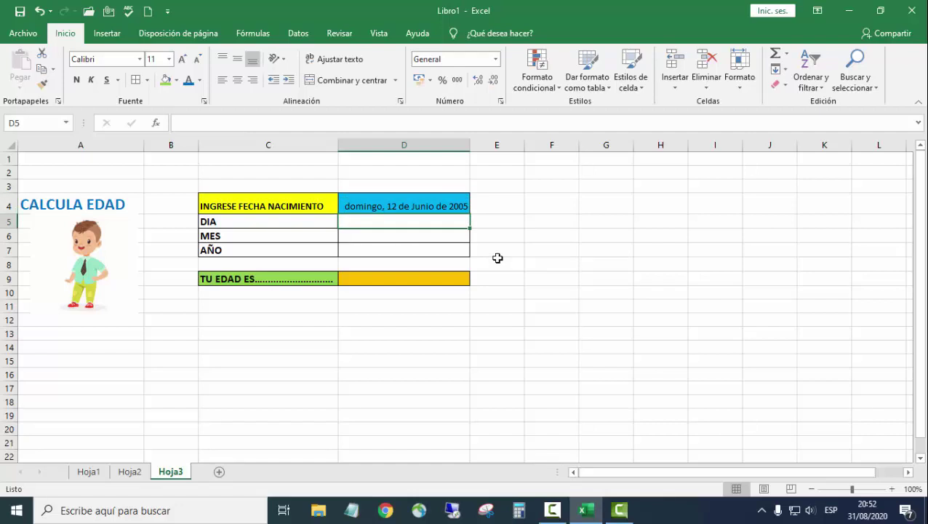
{"action": "type", "text": "="}
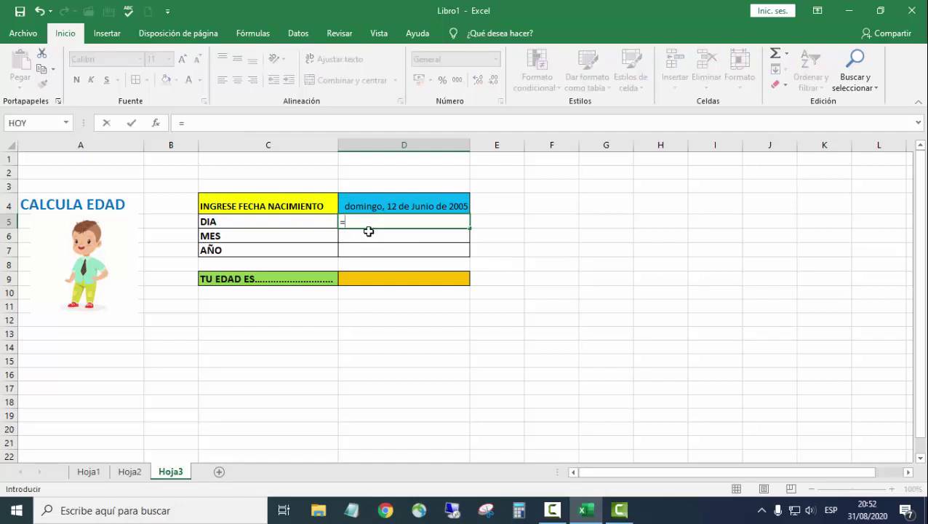
{"action": "type", "text": "DIA"}
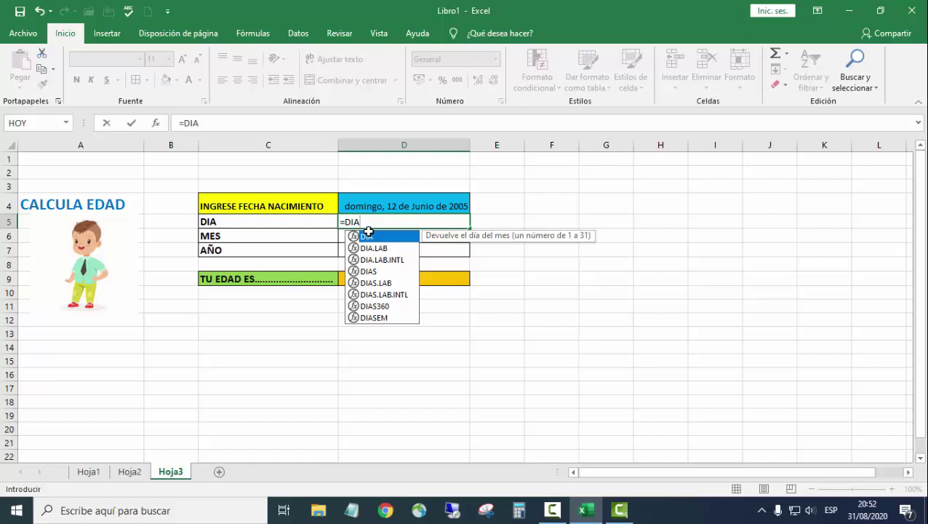
{"action": "type", "text": "("}
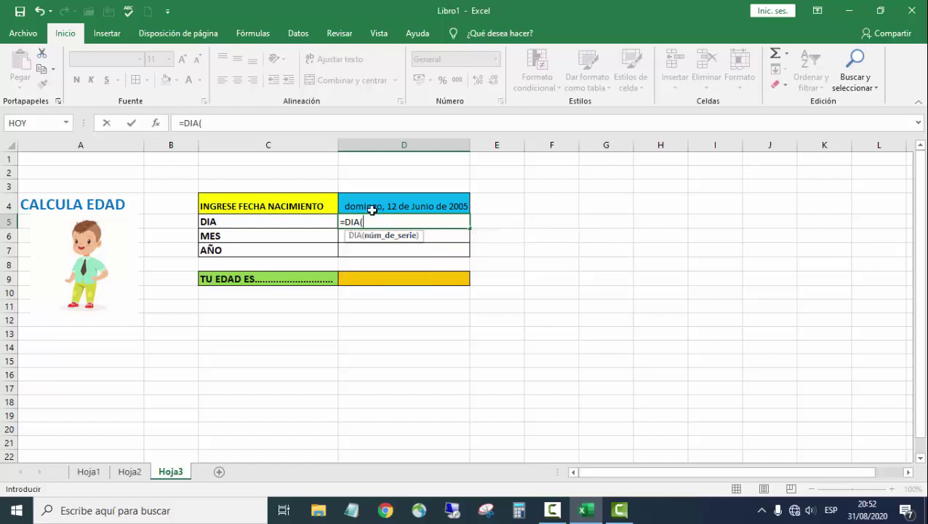
{"action": "left_click", "coordinate": [374, 206]}
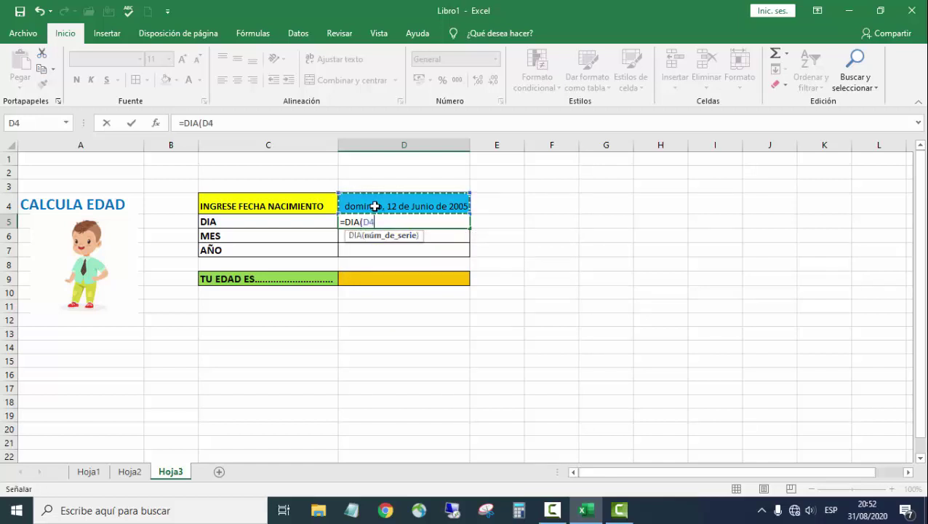
{"action": "type", "text": ")"}
{"action": "key", "text": "Return"}
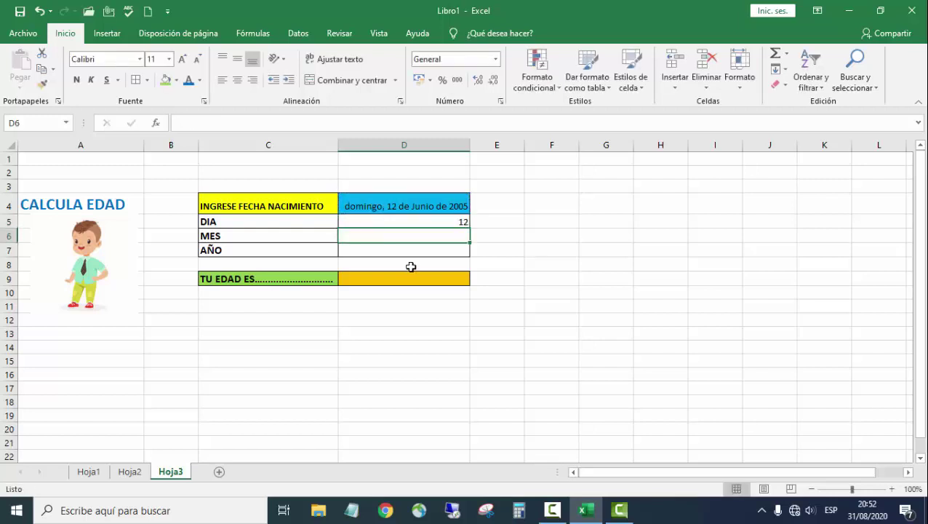
Step: Extract the month of the birth date in cell D6 with the formula =MES(D4)
{"action": "type", "text": "="}
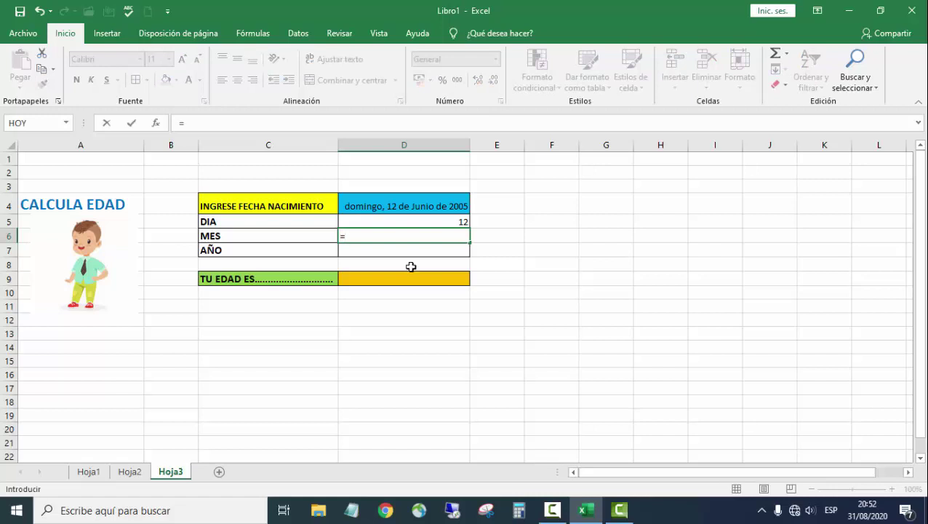
{"action": "type", "text": "MES"}
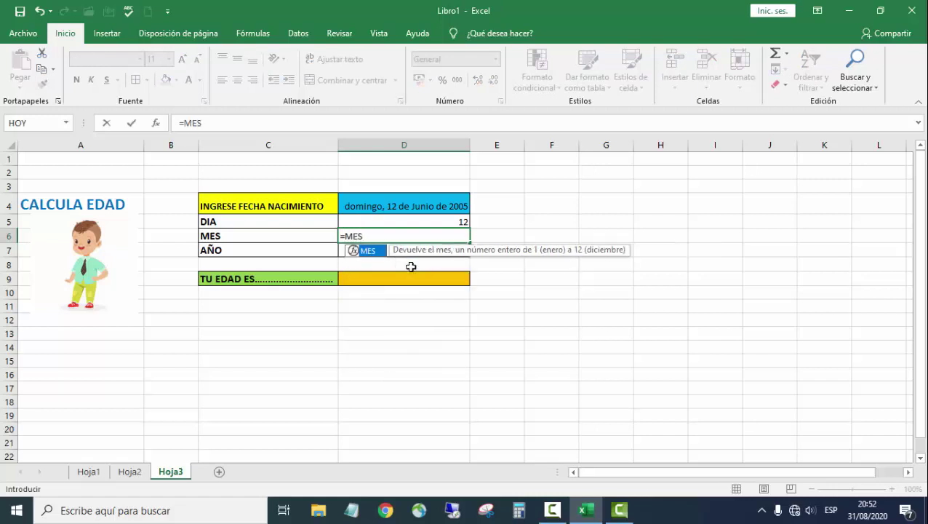
{"action": "type", "text": "("}
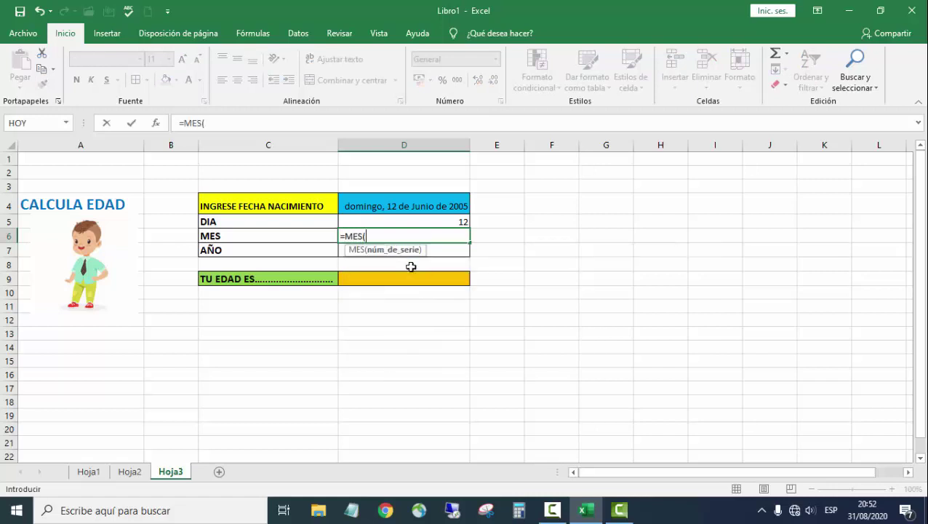
{"action": "left_click", "coordinate": [394, 206]}
{"action": "key", "text": "Return"}
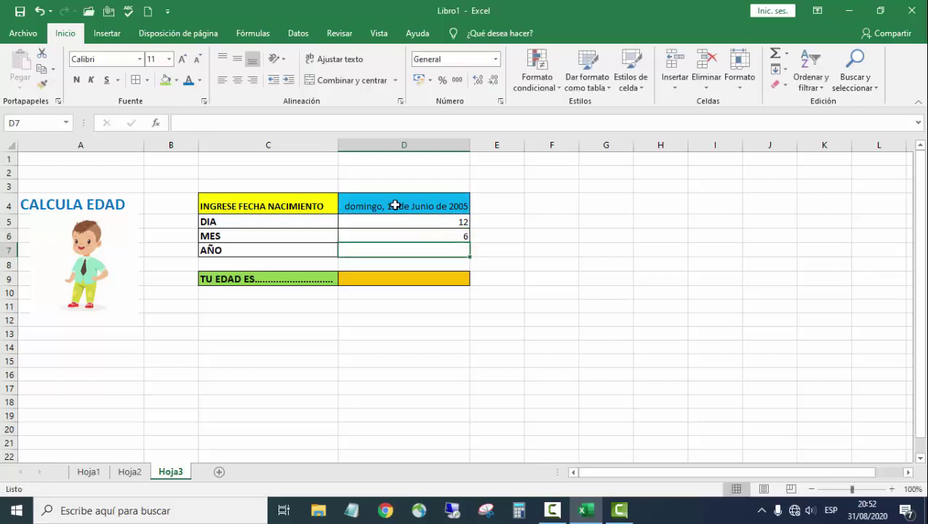
Step: Extract the year of the birth date in cell D7 with the formula =AÑO(D4)
{"action": "type", "text": "=AÑO"}
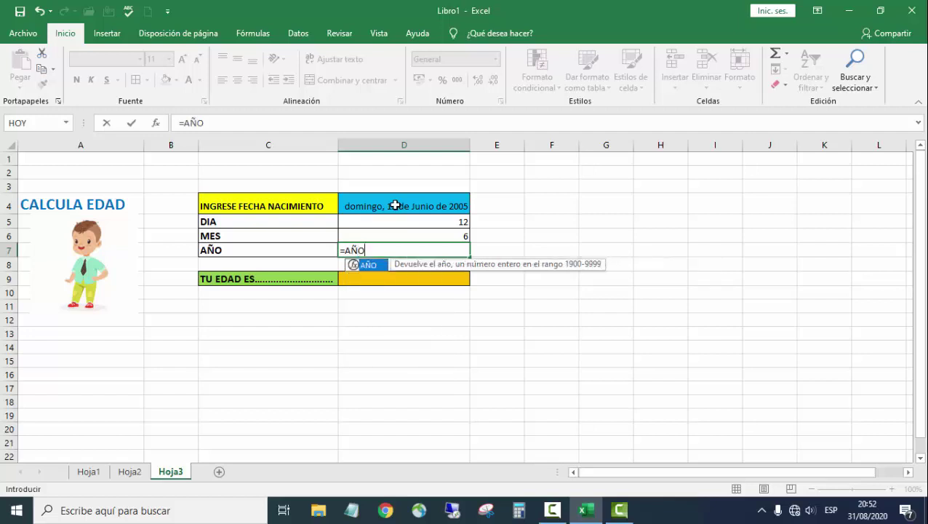
{"action": "type", "text": "("}
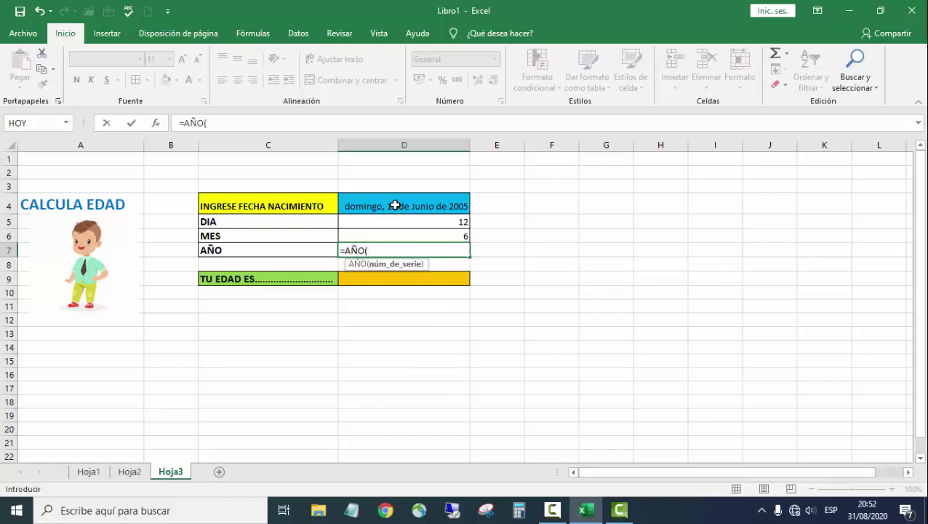
{"action": "left_click", "coordinate": [403, 206]}
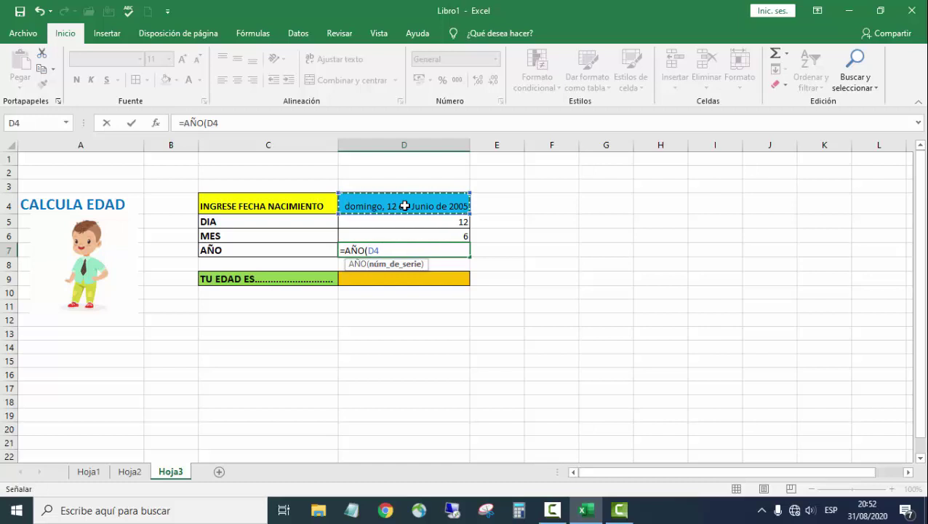
{"action": "key", "text": "Return"}
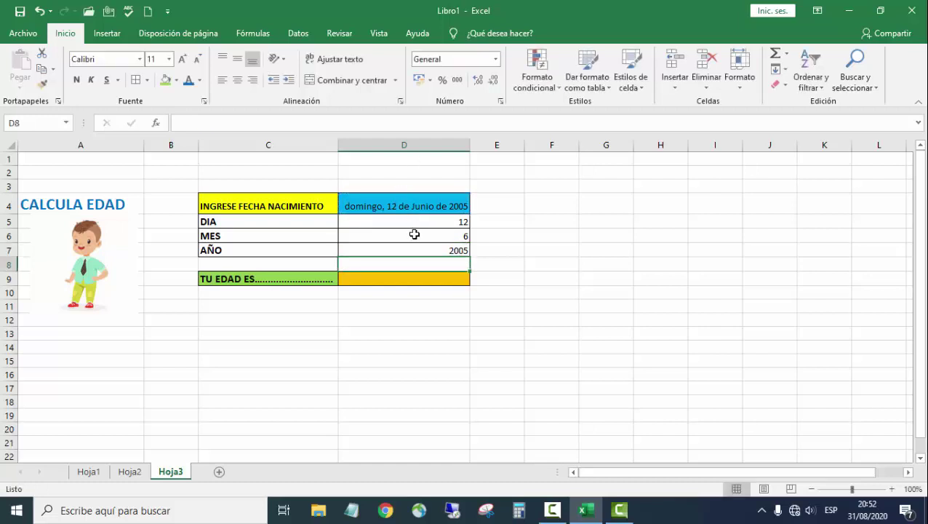
Step: Make the day, month and year results in D5:D7 bold and centred
{"action": "left_click_drag", "start_coordinate": [415, 224], "coordinate": [417, 250]}
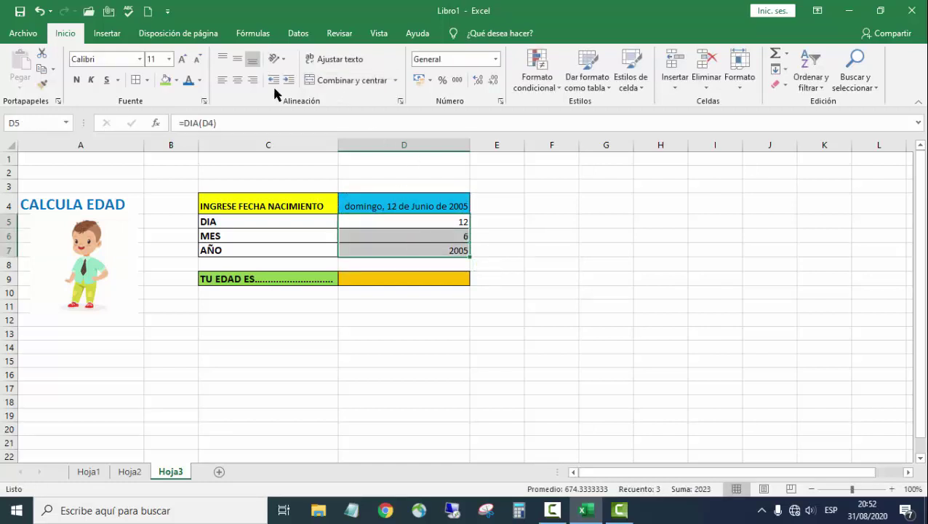
{"action": "left_click", "coordinate": [77, 81]}
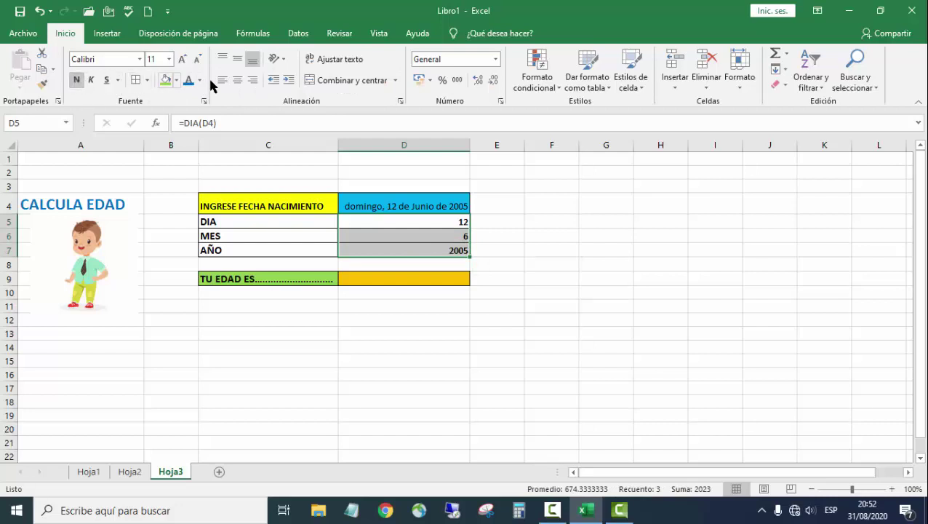
{"action": "left_click", "coordinate": [238, 80]}
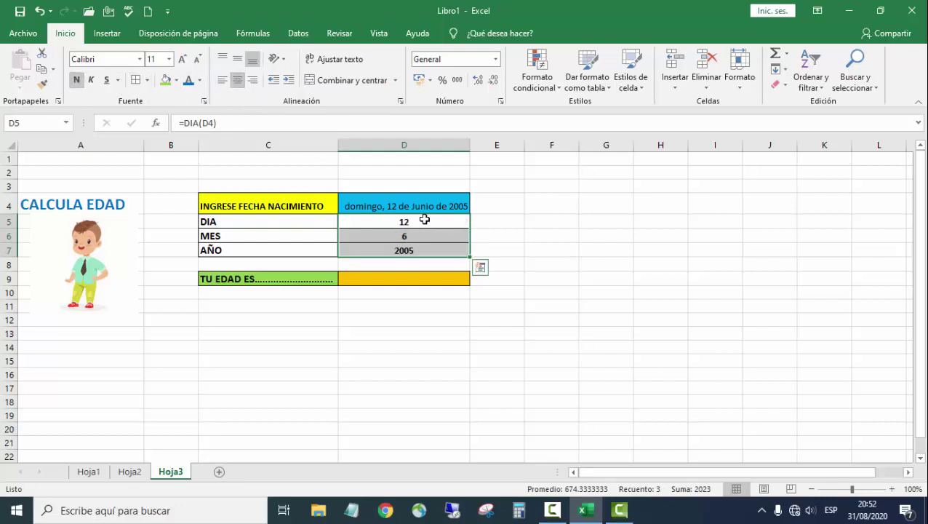
Step: Try to calculate the age in cell D9 by subtracting the birth year in D7 from a fixed 2020
{"action": "left_click", "coordinate": [402, 277]}
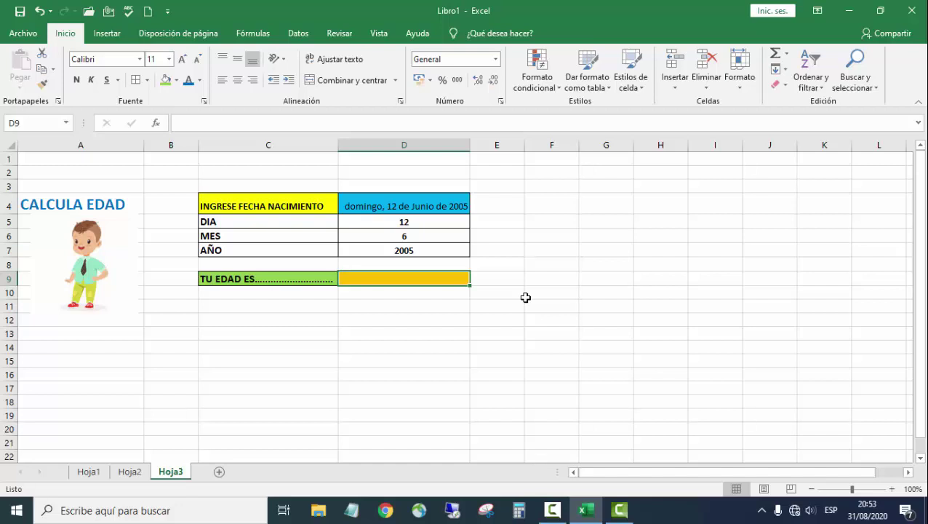
{"action": "type", "text": "2020"}
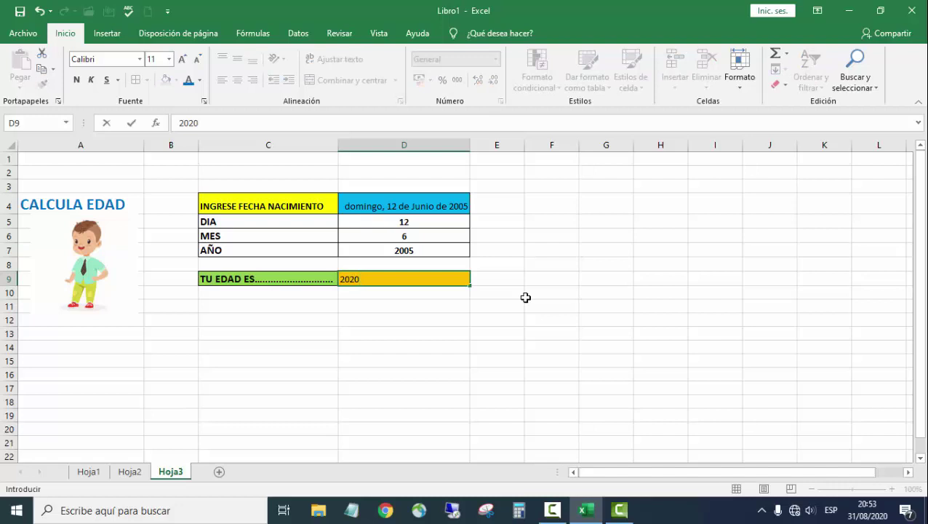
{"action": "type", "text": "-"}
{"action": "left_click", "coordinate": [417, 250]}
{"action": "left_click", "coordinate": [379, 283]}
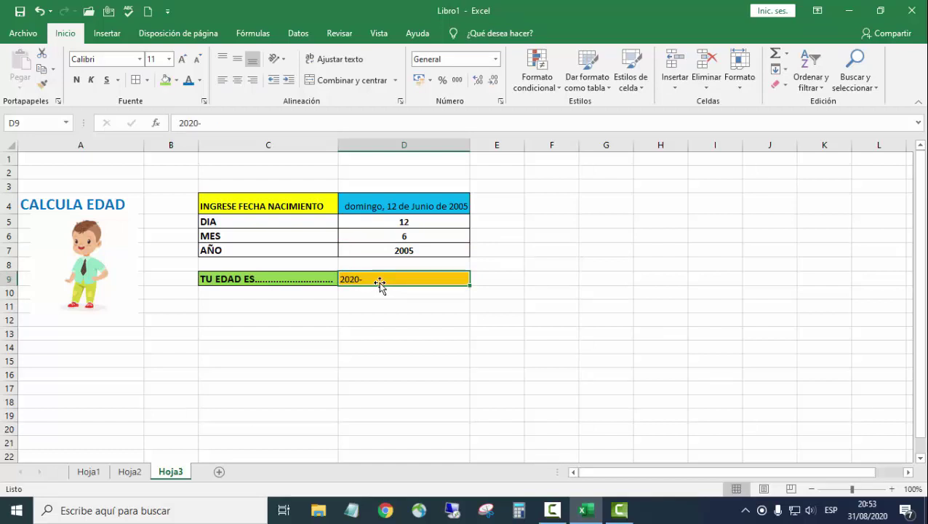
{"action": "type", "text": "="}
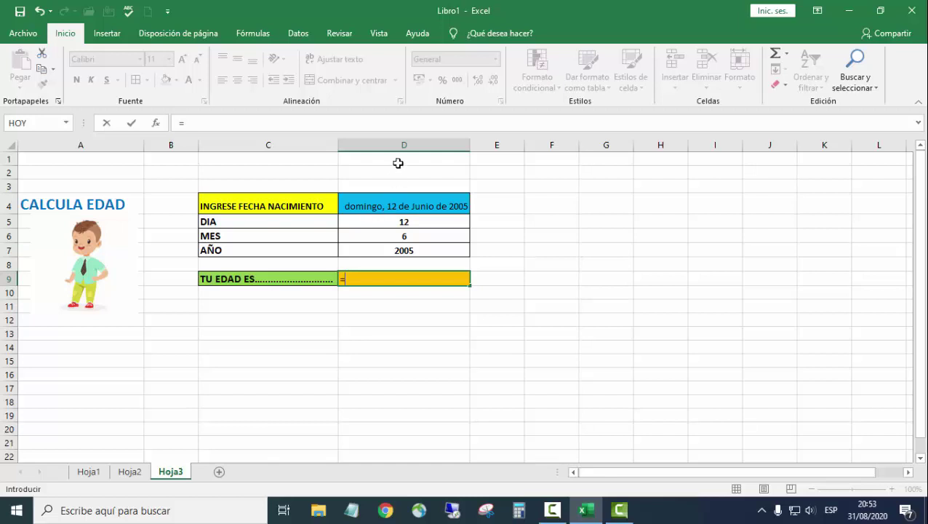
{"action": "key", "text": "Escape"}
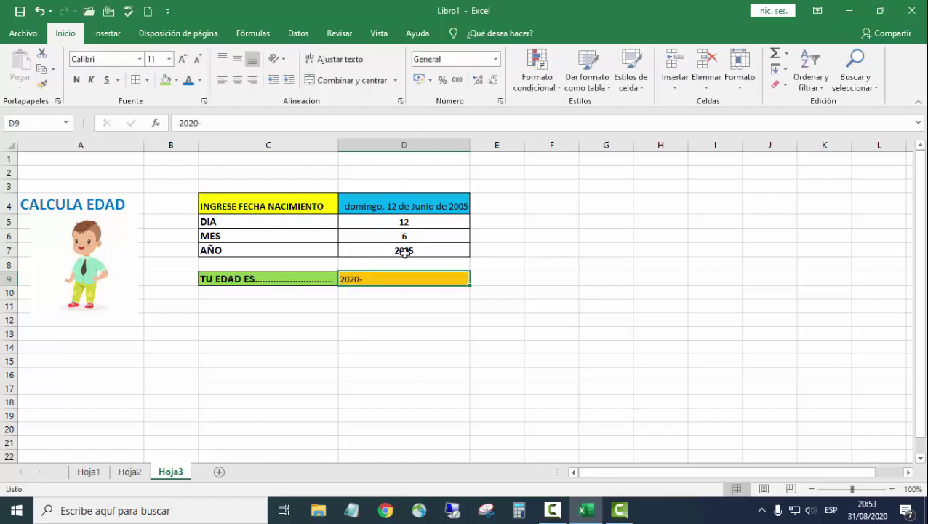
Step: Add the label FECHA ACTUAL in cell C2 above the birth date table
{"action": "left_click", "coordinate": [382, 172]}
{"action": "left_click", "coordinate": [291, 169]}
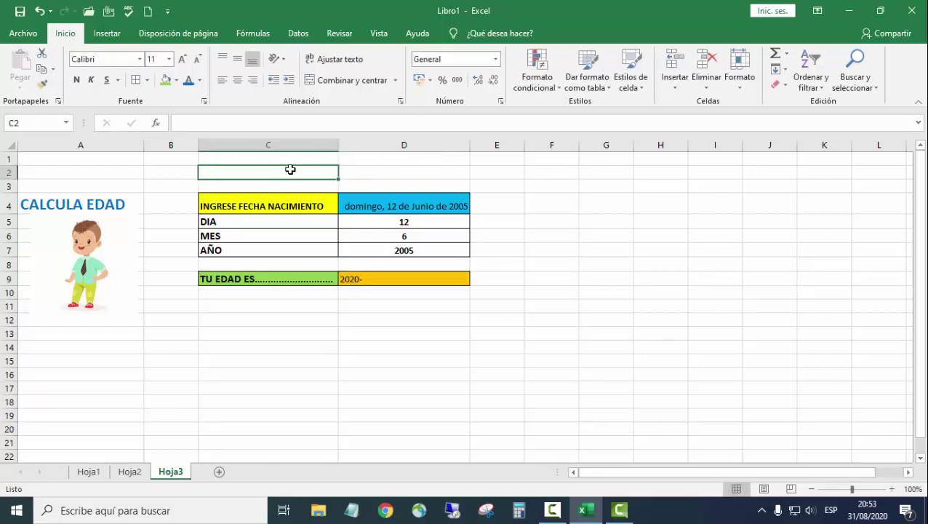
{"action": "type", "text": "FEC"}
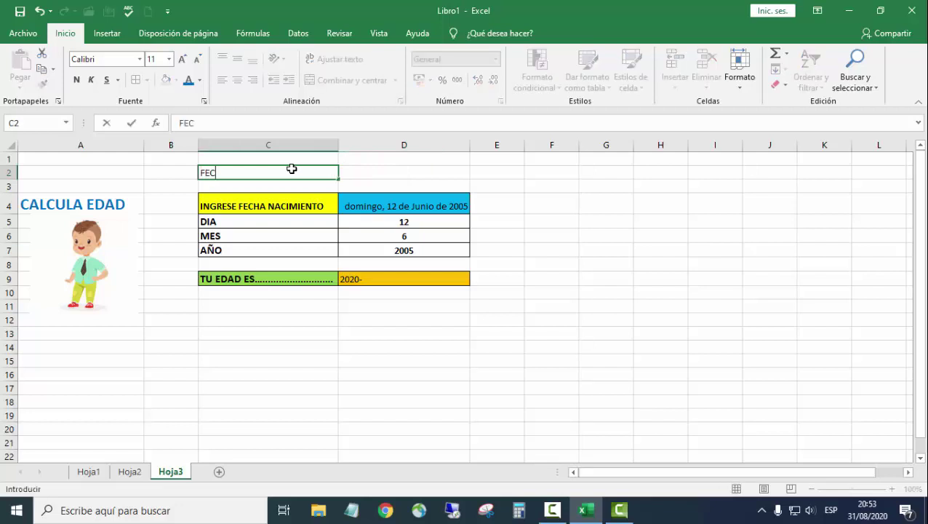
{"action": "type", "text": "HA ACTUAL"}
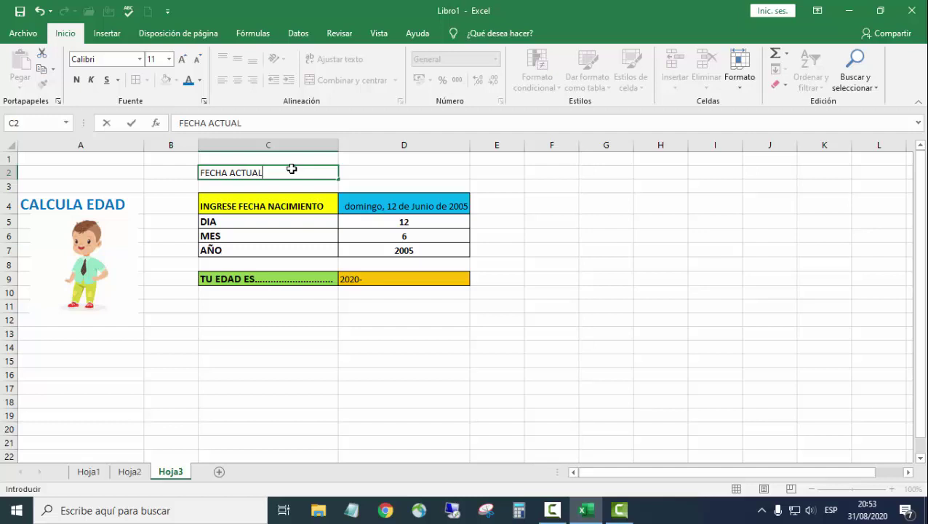
Step: Insert the current date in cell D2 with the formula =HOY()
{"action": "left_click", "coordinate": [398, 173]}
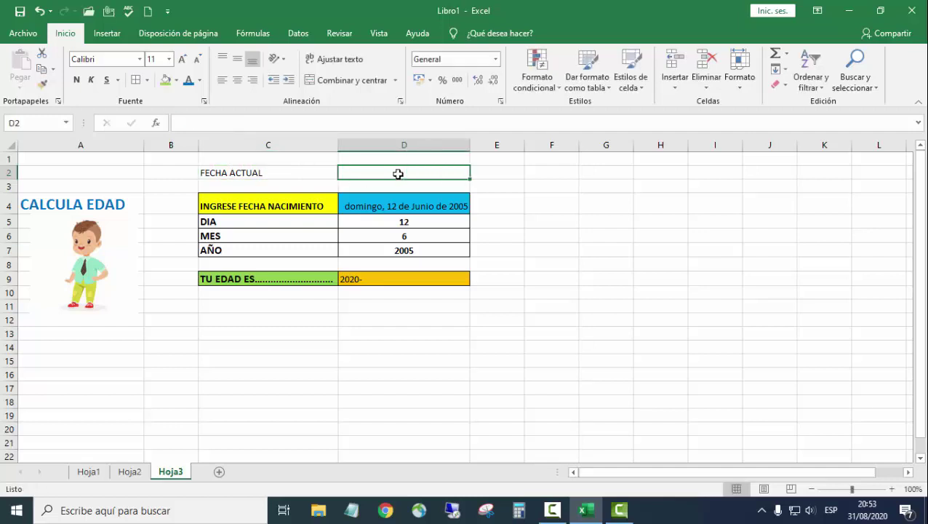
{"action": "type", "text": "="}
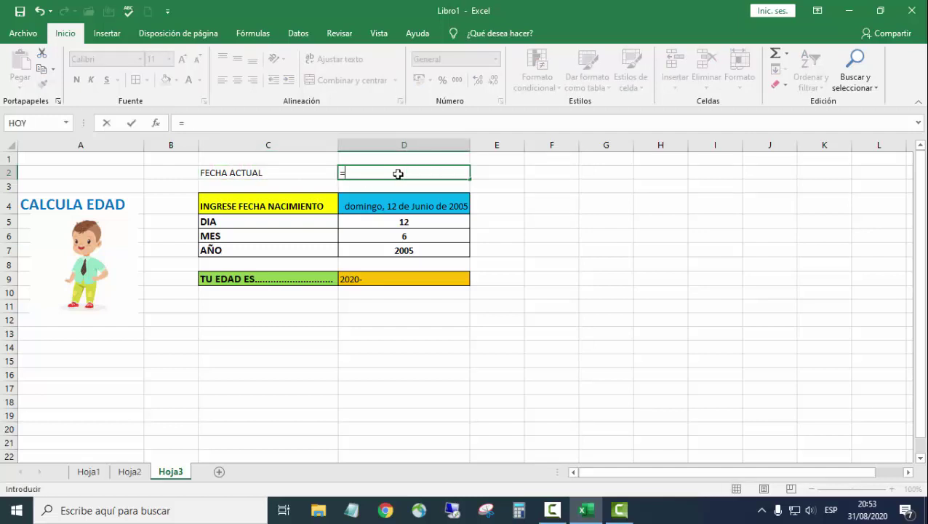
{"action": "type", "text": "HOY"}
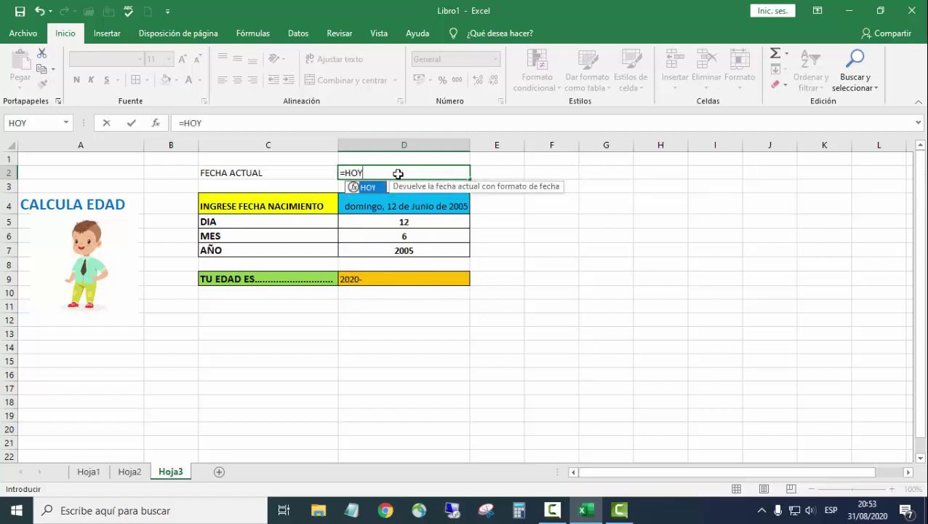
{"action": "type", "text": "()"}
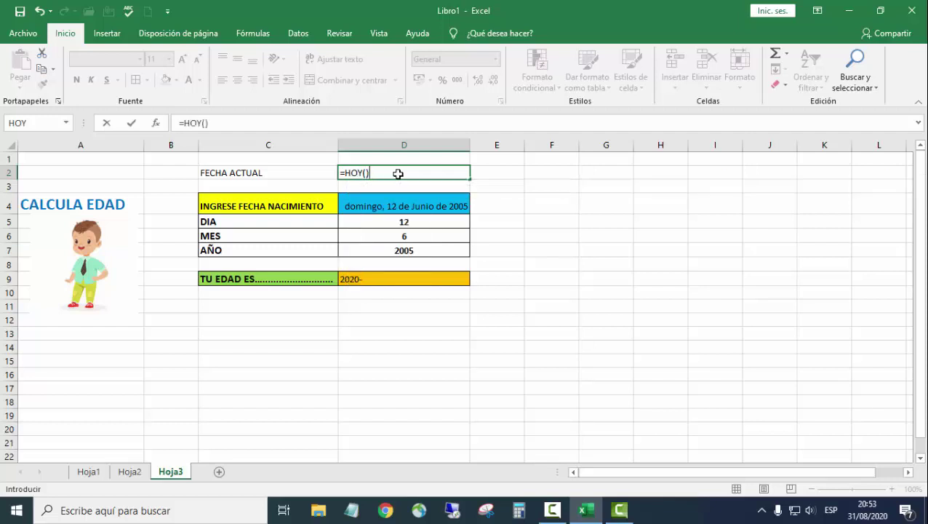
{"action": "key", "text": "Return"}
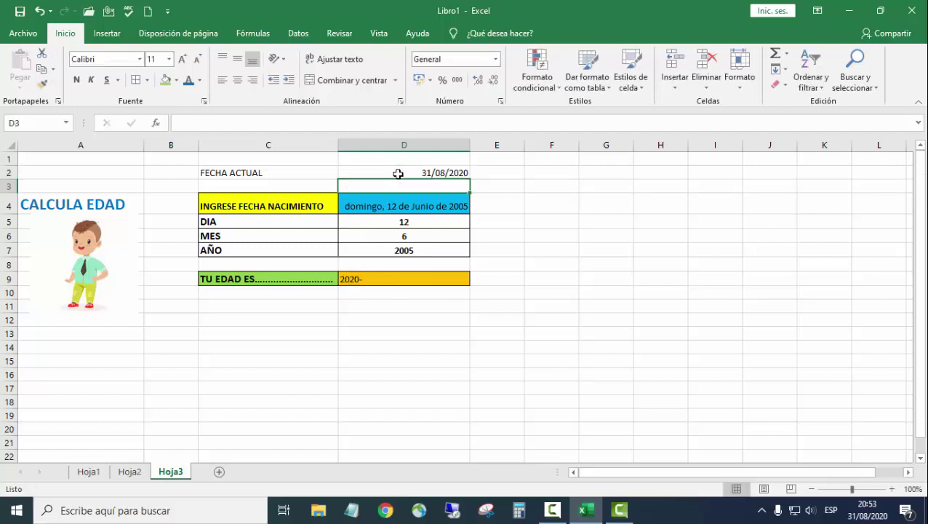
Step: Autofit column C and format the current date row C2:D2 in bold with cell borders
{"action": "left_click", "coordinate": [397, 173]}
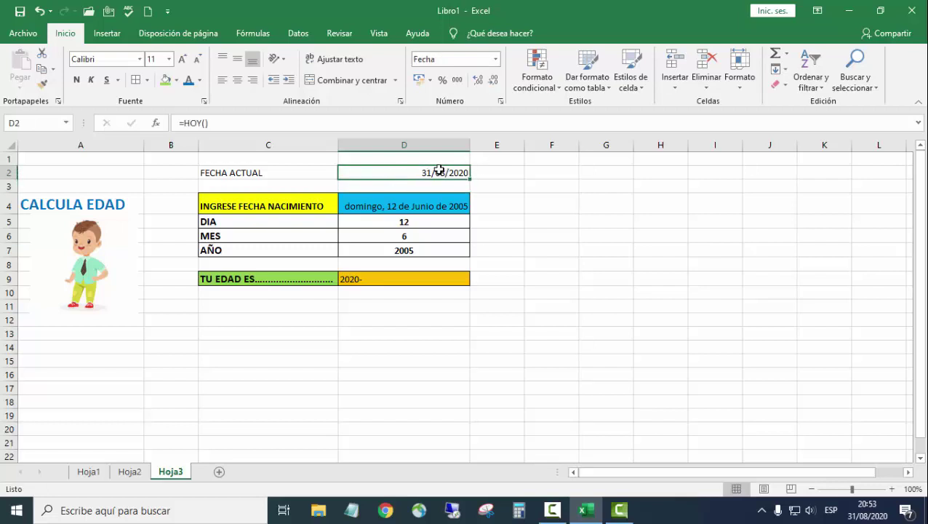
{"action": "double_click", "coordinate": [337, 145]}
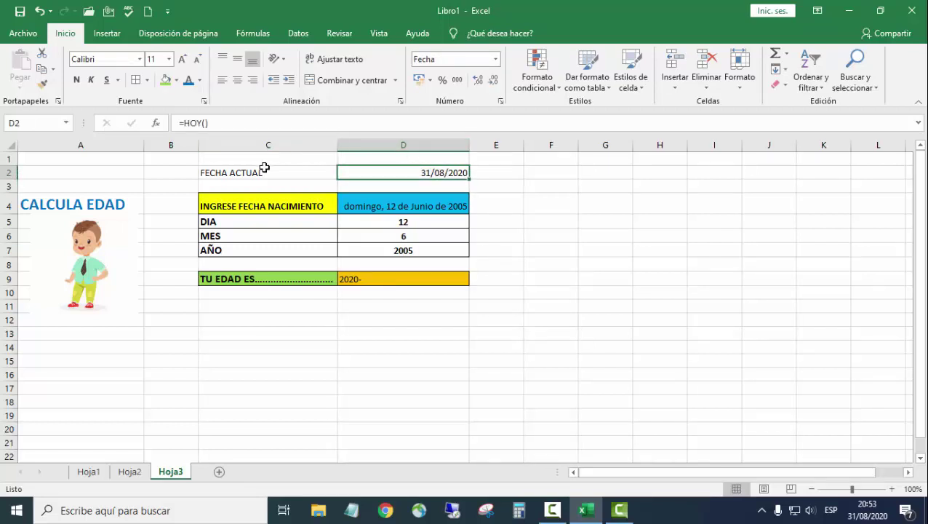
{"action": "left_click_drag", "start_coordinate": [264, 168], "coordinate": [459, 173]}
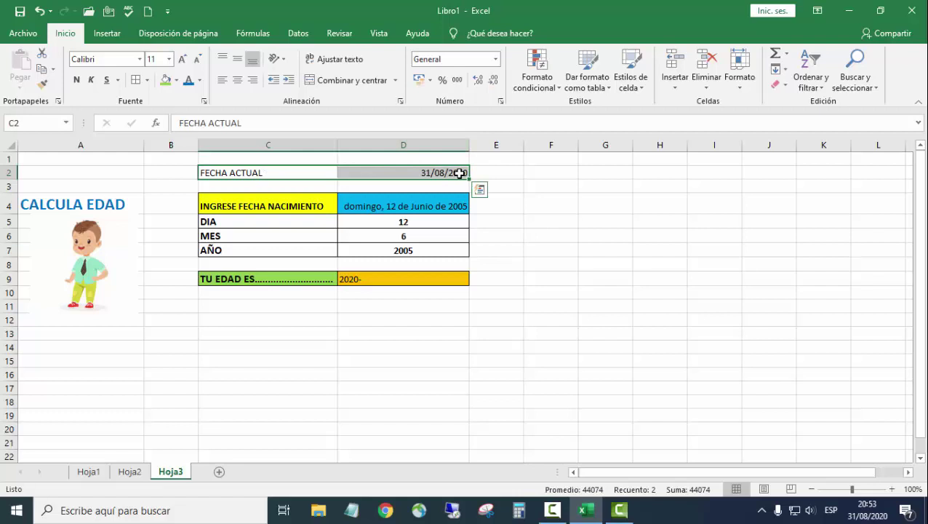
{"action": "left_click", "coordinate": [76, 80]}
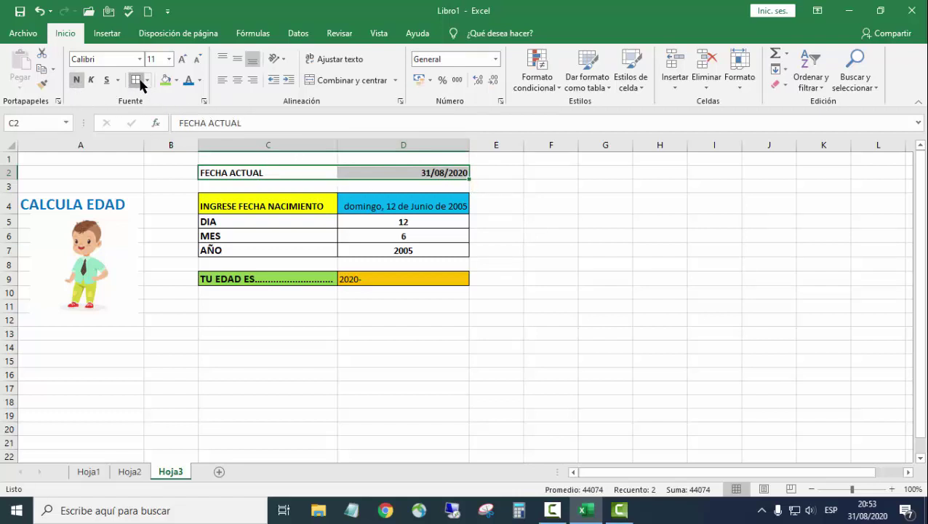
Step: Calculate the age in cell D9 from the current date and birth year with the formula =AÑO(D2)-D7
{"action": "left_click", "coordinate": [375, 278]}
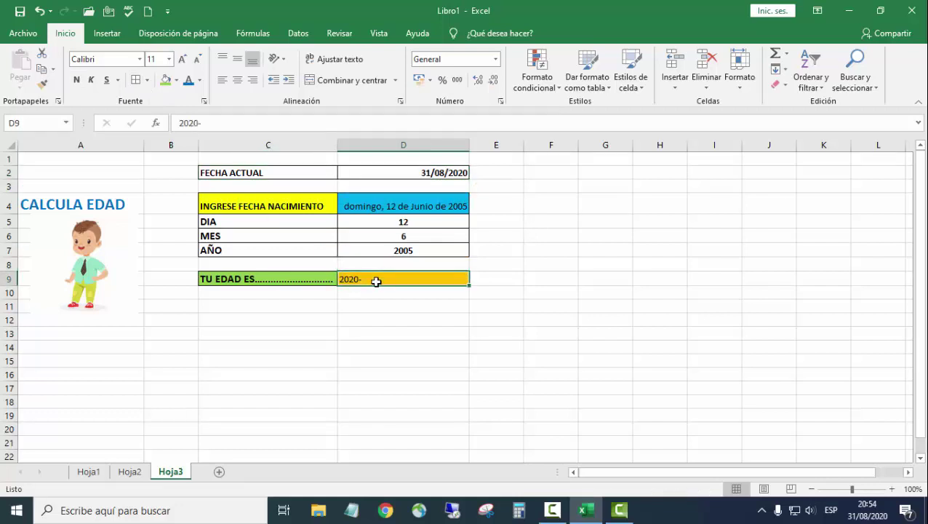
{"action": "type", "text": "="}
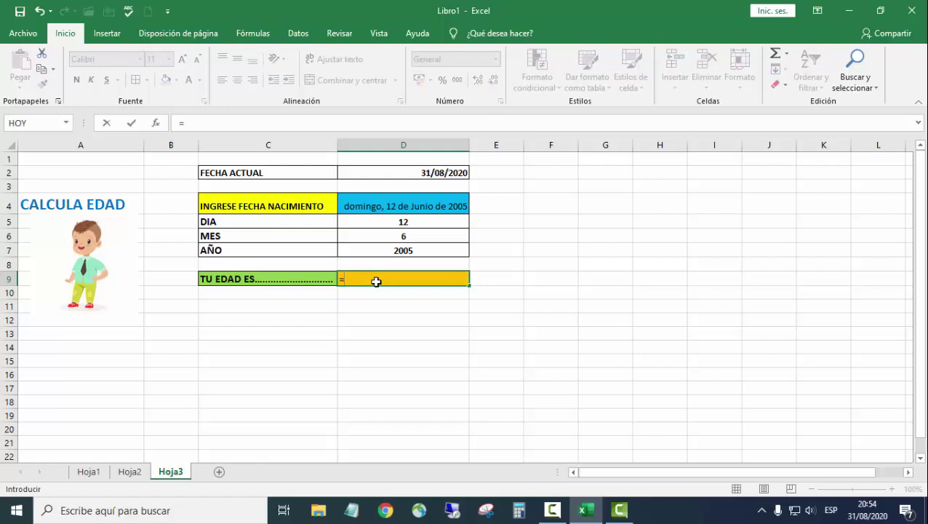
{"action": "type", "text": "AÑO"}
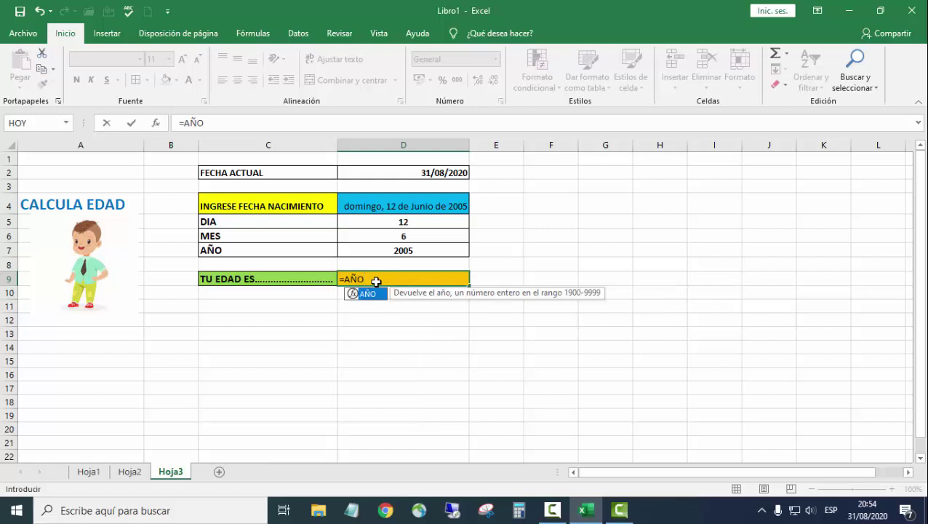
{"action": "type", "text": "("}
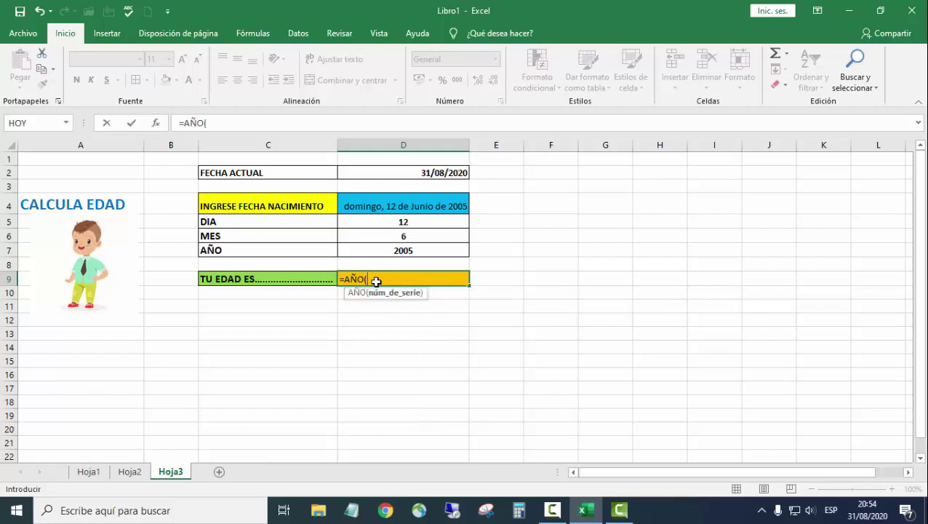
{"action": "left_click", "coordinate": [438, 169]}
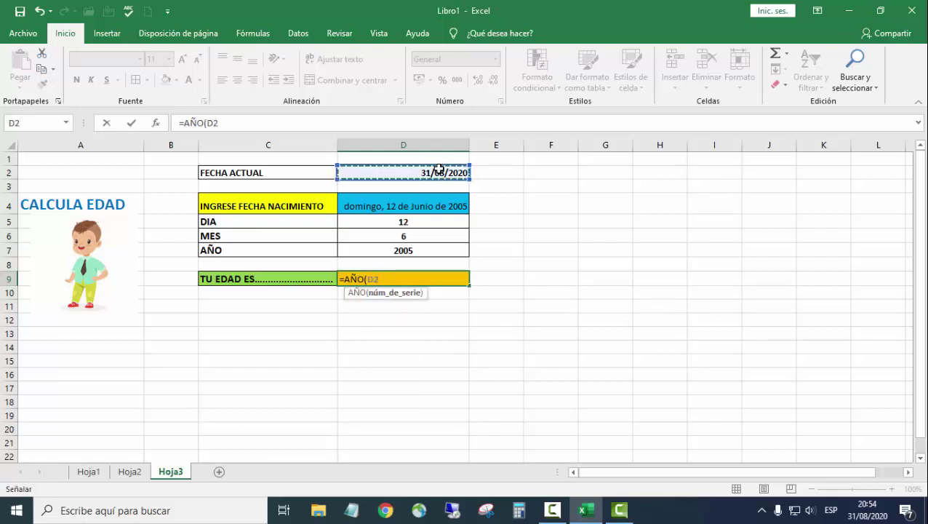
{"action": "type", "text": ")"}
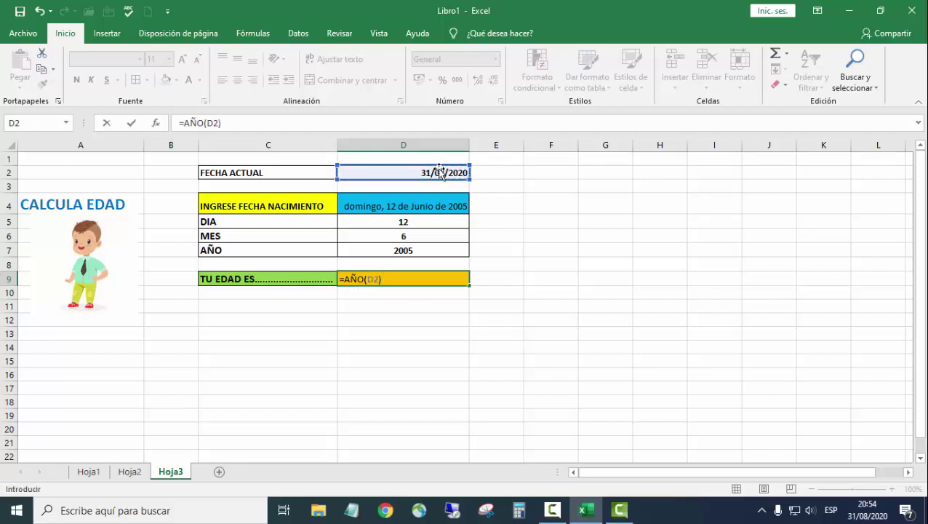
{"action": "type", "text": "-"}
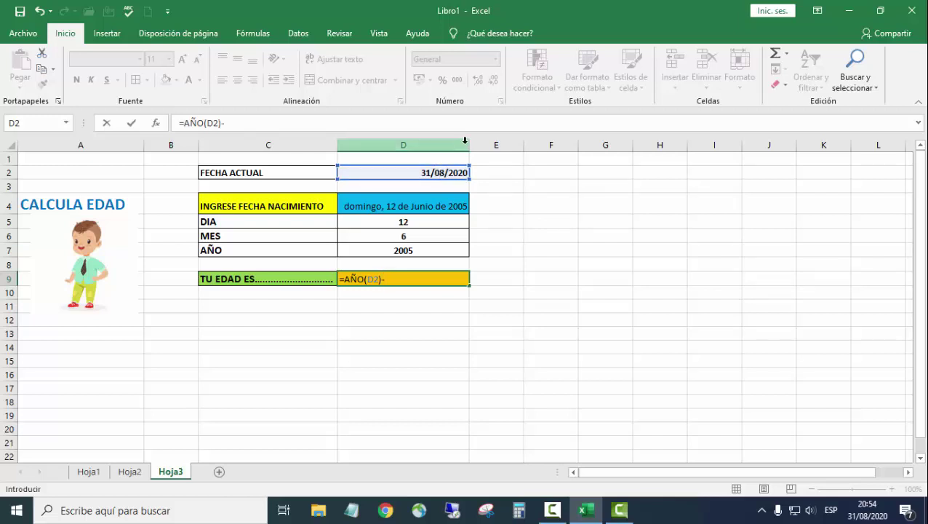
{"action": "left_click", "coordinate": [412, 251]}
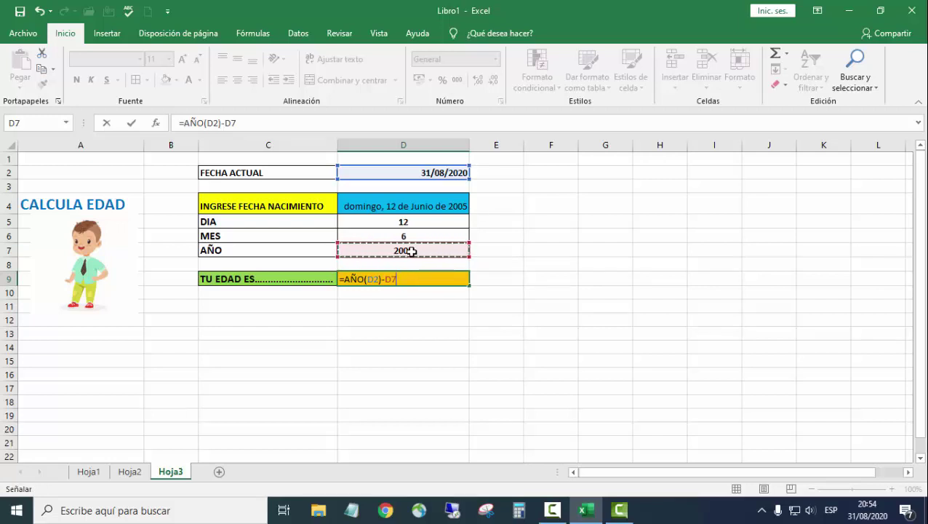
{"action": "key", "text": "Return"}
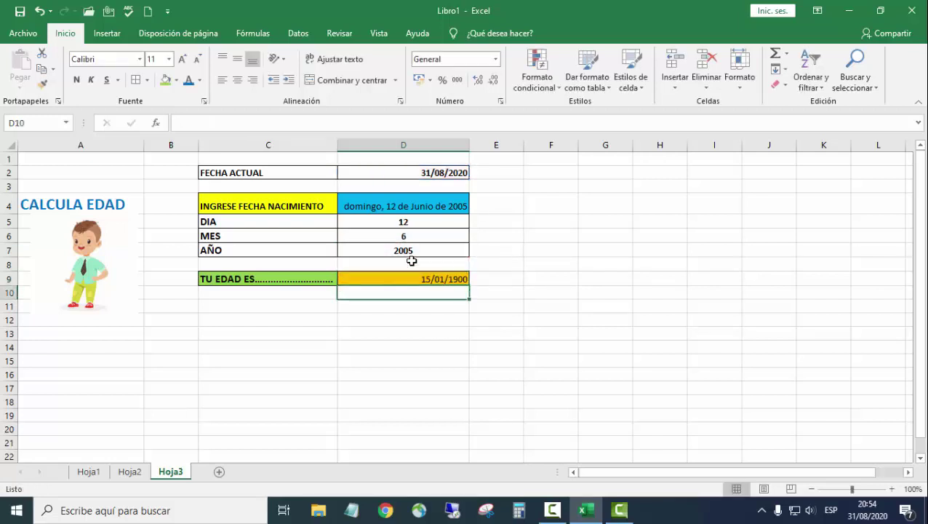
Step: Format the age in cell D9 as Número with 0 decimal places, bold and centred
{"action": "left_click", "coordinate": [423, 280]}
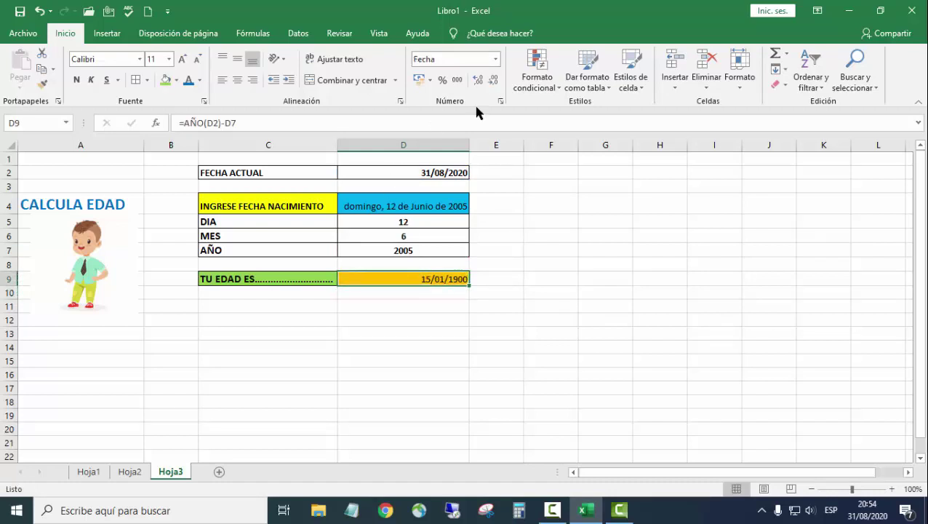
{"action": "left_click", "coordinate": [501, 102]}
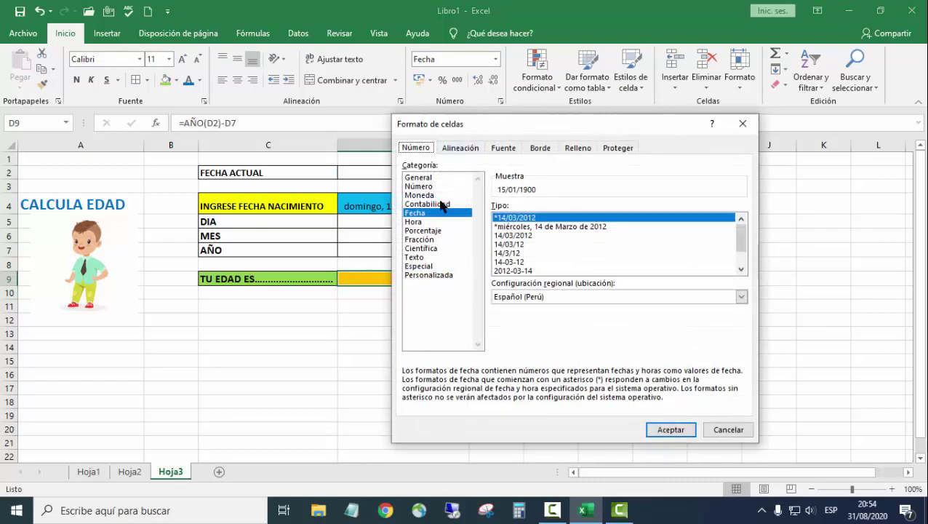
{"action": "left_click", "coordinate": [420, 186]}
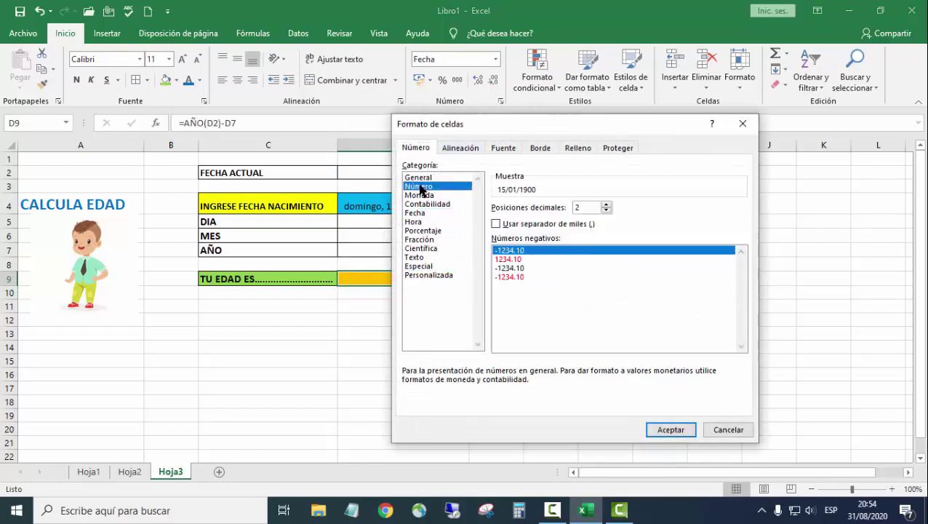
{"action": "left_click", "coordinate": [605, 210]}
{"action": "left_click", "coordinate": [605, 210]}
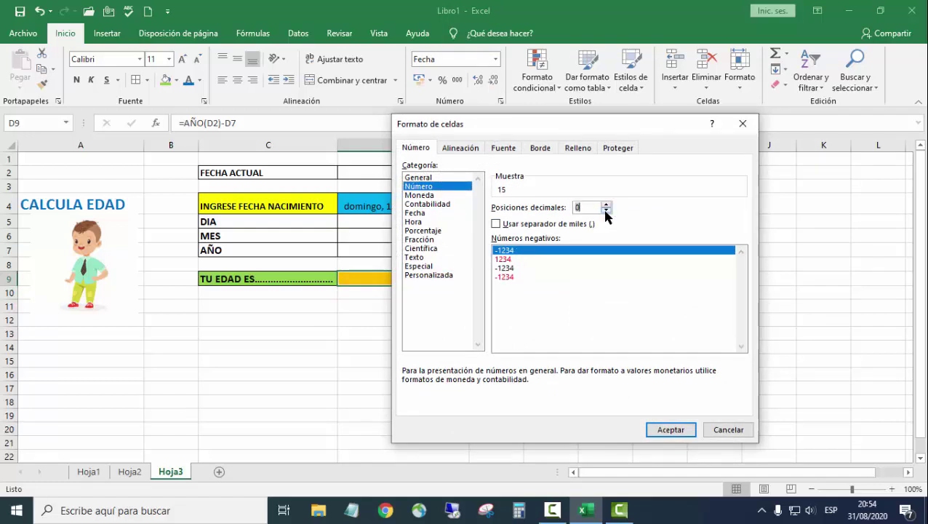
{"action": "left_click", "coordinate": [660, 430]}
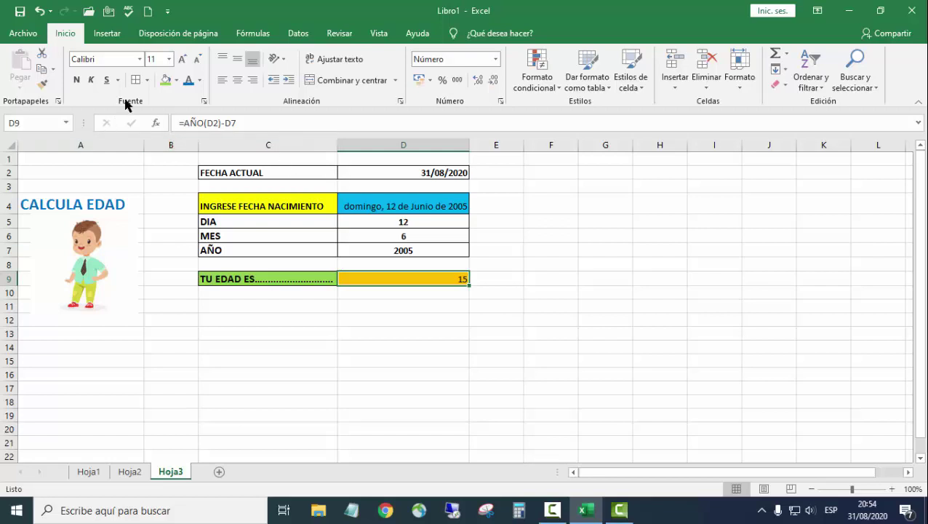
{"action": "left_click", "coordinate": [76, 80]}
{"action": "left_click", "coordinate": [236, 81]}
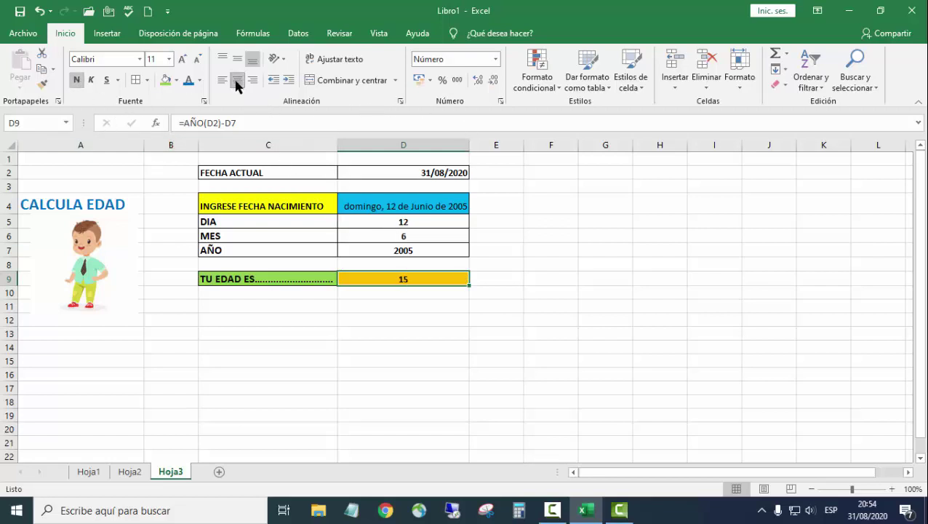
Step: Add the bold label AÑOS in cell E9 beside the age and slightly narrow column D
{"action": "left_click", "coordinate": [492, 279]}
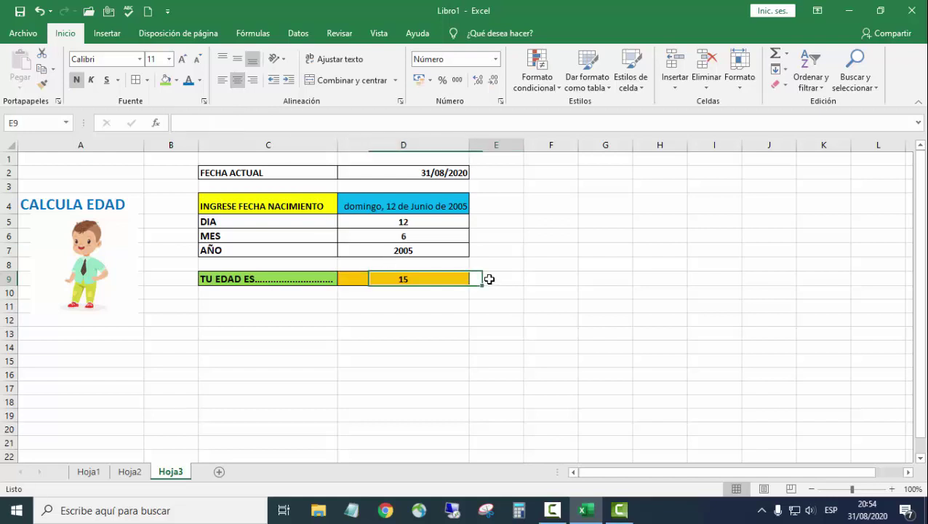
{"action": "type", "text": "A"}
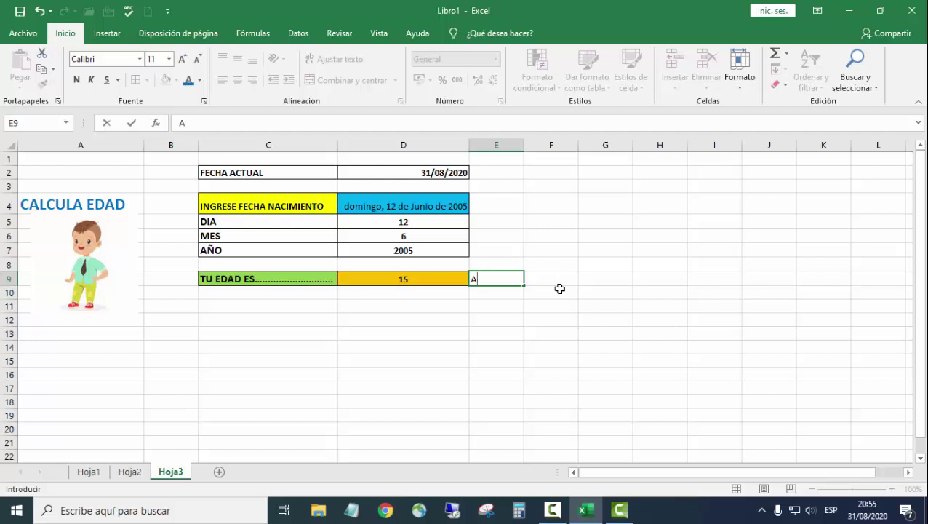
{"action": "type", "text": "ÑOS"}
{"action": "key", "text": "Return"}
{"action": "left_click", "coordinate": [496, 276]}
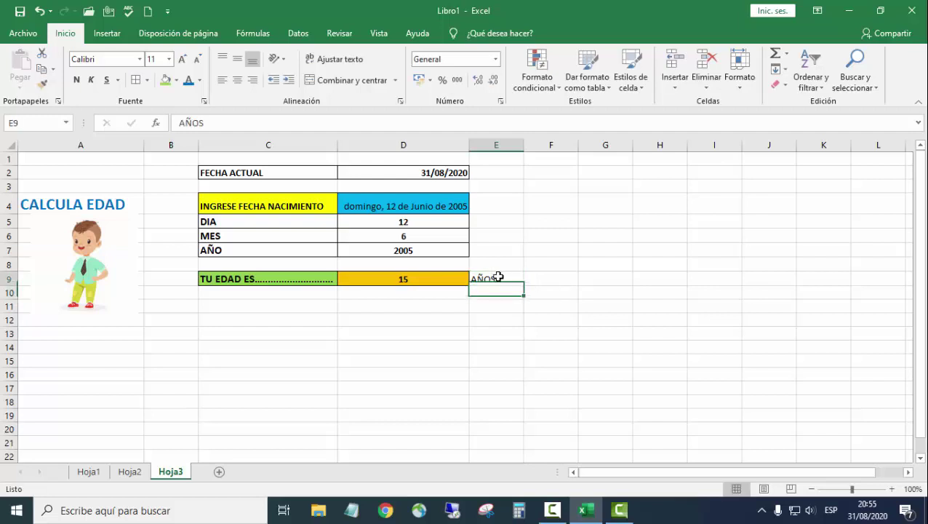
{"action": "left_click_drag", "start_coordinate": [469, 146], "coordinate": [466, 146]}
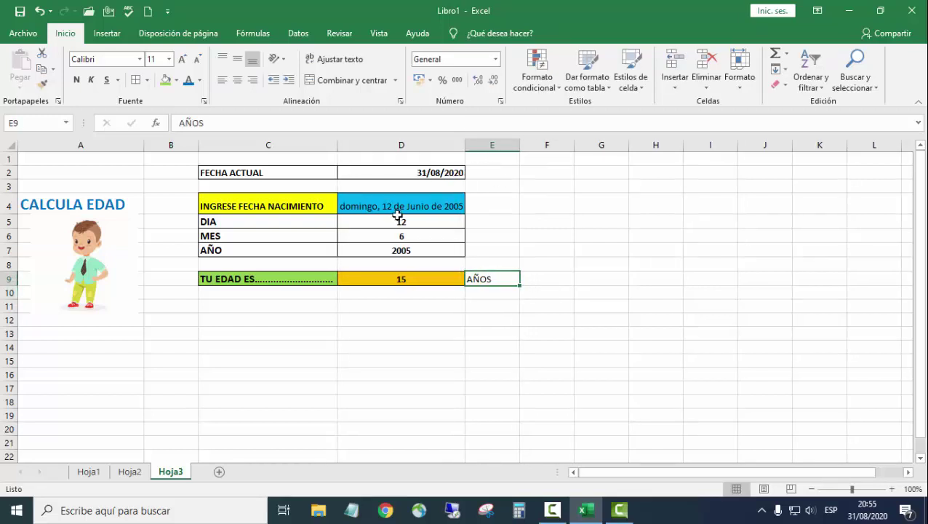
{"action": "left_click", "coordinate": [77, 80]}
{"action": "left_click", "coordinate": [361, 291]}
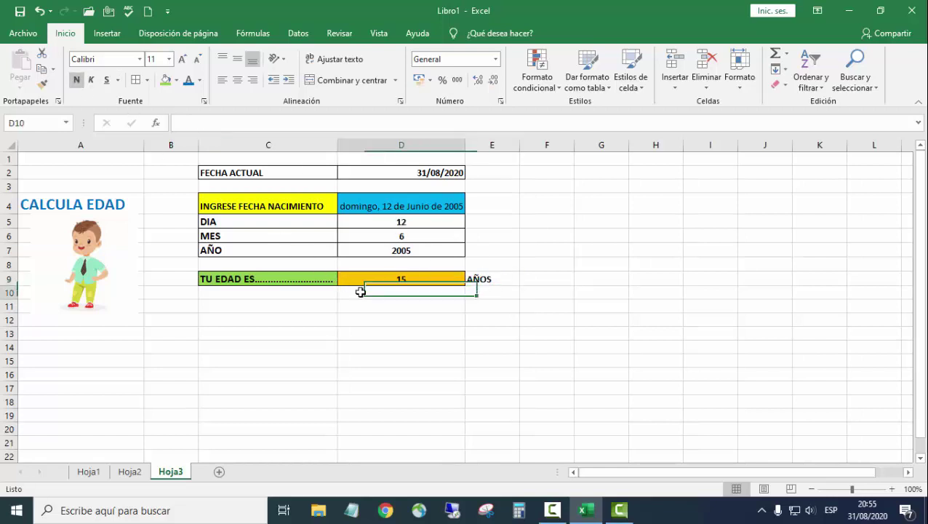
Step: Test the age calculation by entering a different birth date in cell D4
{"action": "left_click", "coordinate": [410, 172]}
{"action": "left_click", "coordinate": [403, 221]}
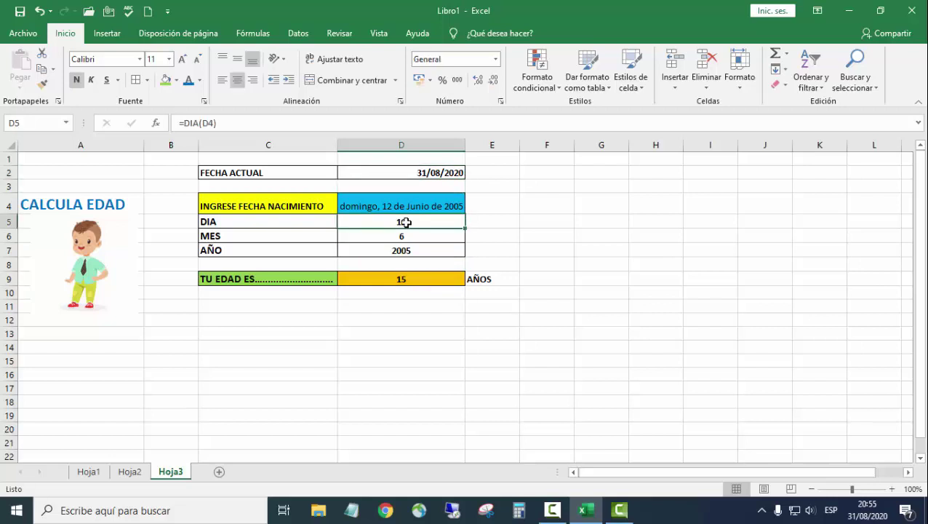
{"action": "left_click", "coordinate": [405, 204]}
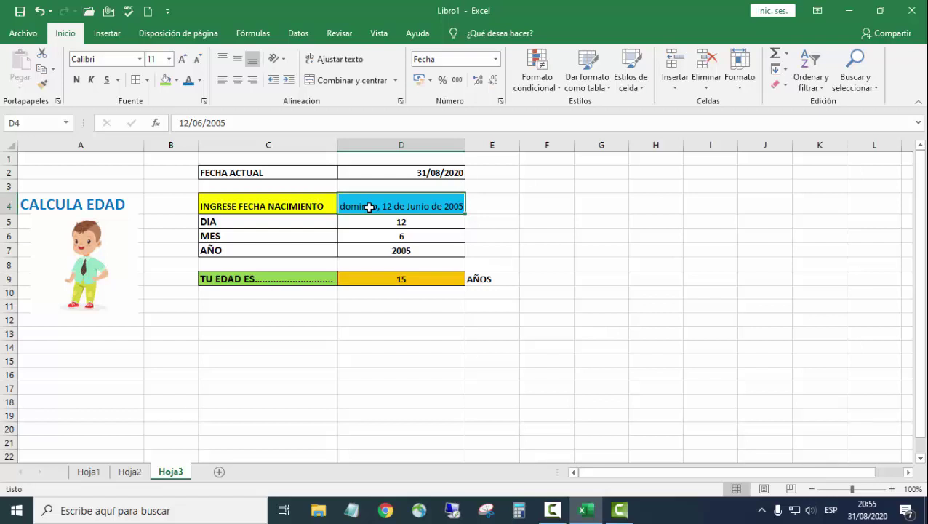
{"action": "type", "text": "14-"}
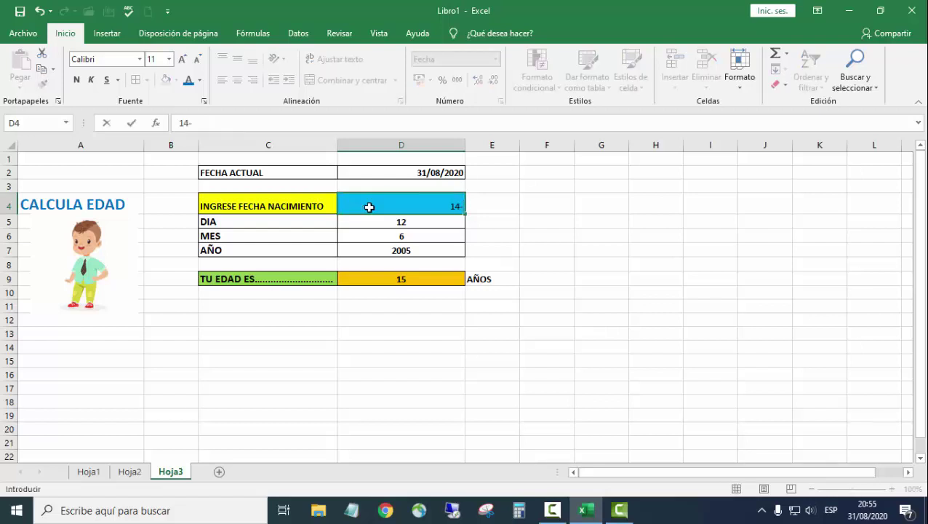
{"action": "type", "text": "06-196"}
{"action": "type", "text": "6"}
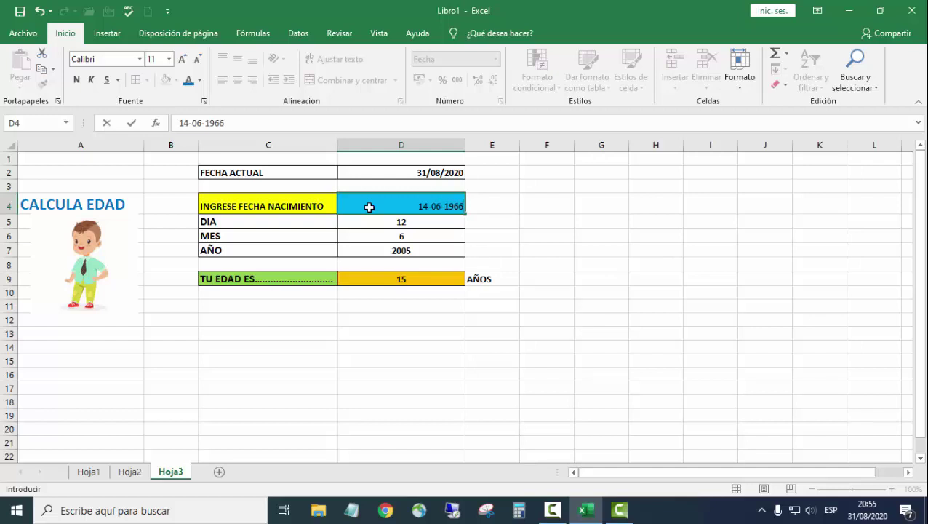
{"action": "key", "text": "Return"}
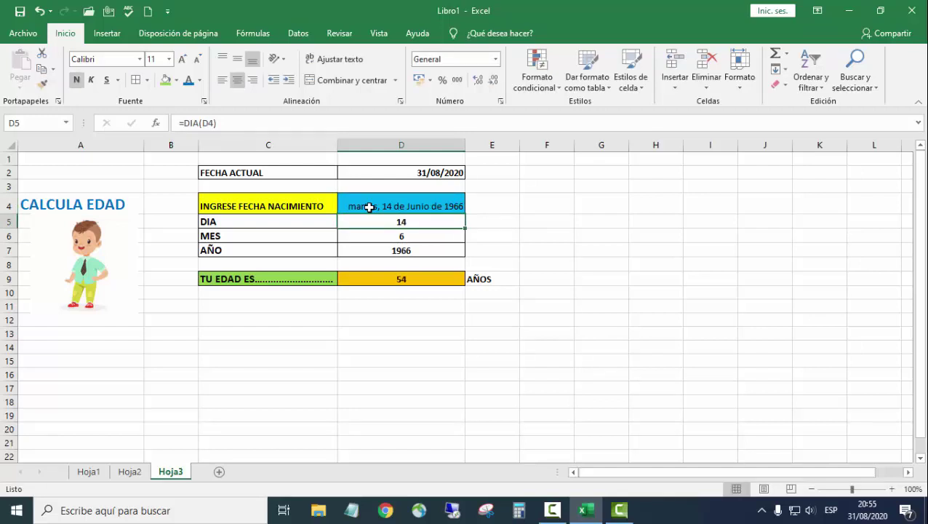
Step: Replace the birth date in cell D4 with a more recent one and widen column D to fit the long date
{"action": "left_click", "coordinate": [369, 207]}
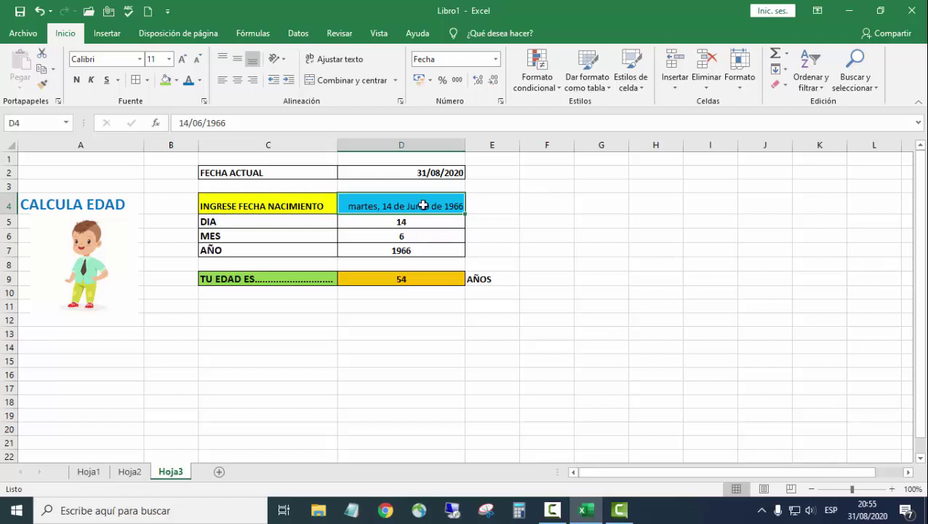
{"action": "type", "text": "12-"}
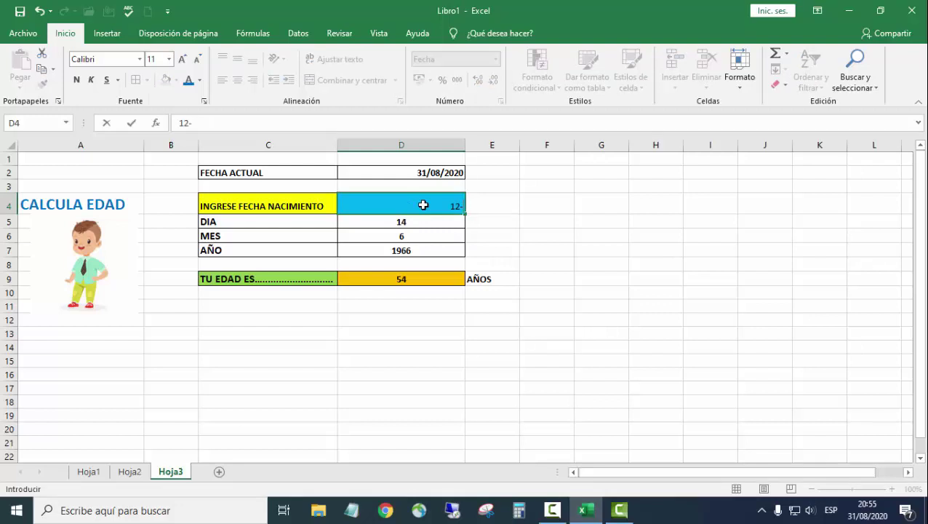
{"action": "type", "text": "02-2012"}
{"action": "key", "text": "Return"}
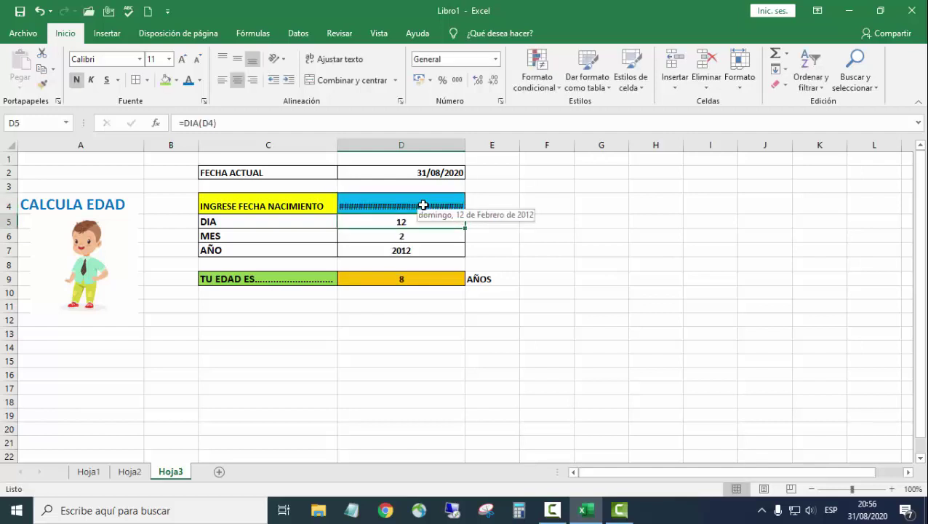
{"action": "left_click_drag", "start_coordinate": [465, 145], "coordinate": [490, 144]}
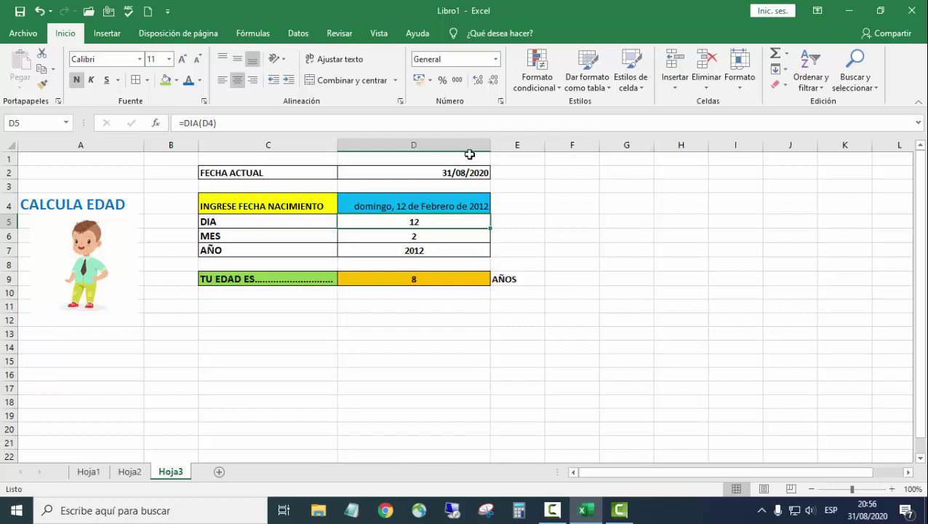
{"action": "left_click", "coordinate": [424, 198]}
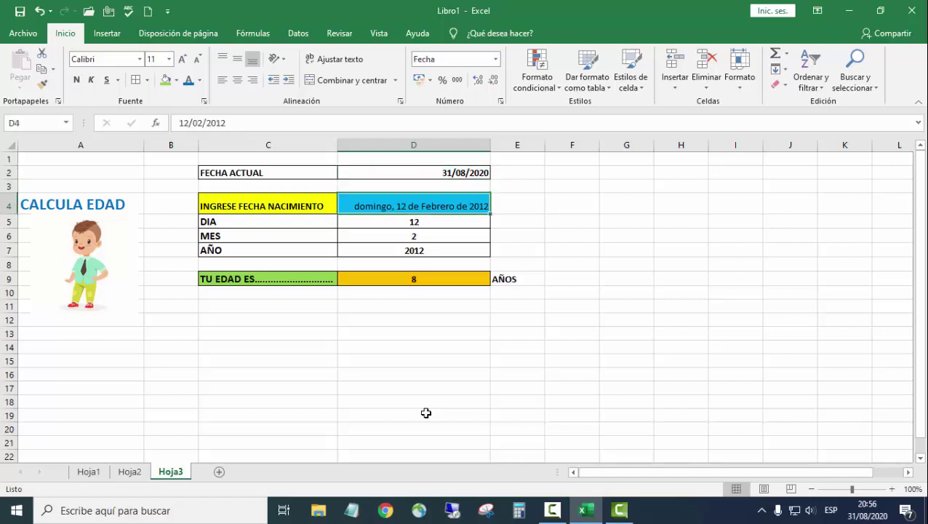
{"action": "key", "text": "Down"}
{"action": "key", "text": "Down"}
{"action": "key", "text": "Down"}
{"action": "key", "text": "Down"}
{"action": "key", "text": "Down"}
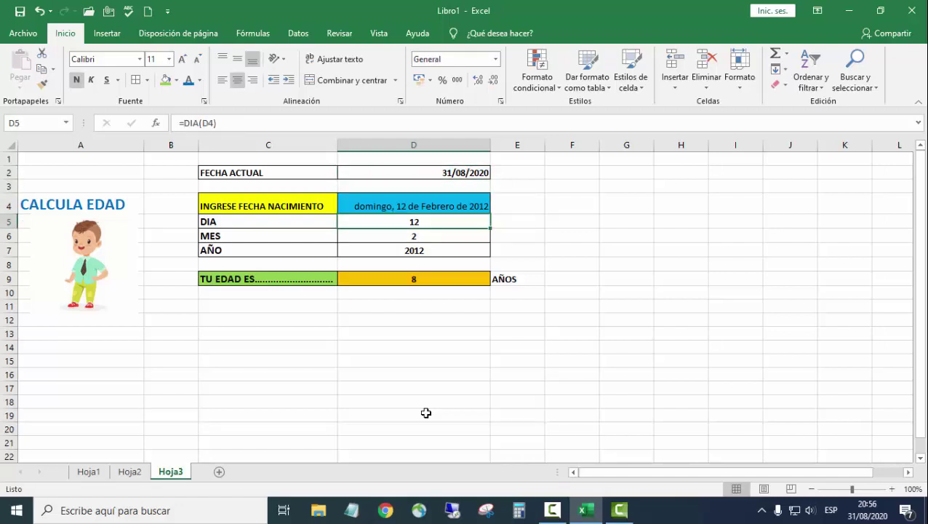
{"action": "key", "text": "Up"}
{"action": "key", "text": "Up"}
{"action": "key", "text": "Up"}
{"action": "key", "text": "Up"}
{"action": "key", "text": "Up"}
{"action": "key", "text": "Up"}
{"action": "key", "text": "Up"}
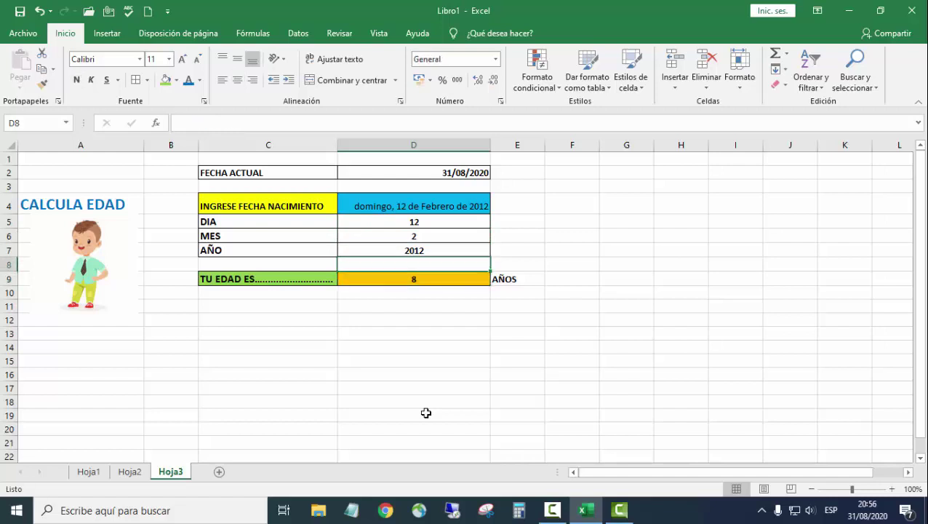
{"action": "key", "text": "Down"}
{"action": "key", "text": "Down"}
{"action": "key", "text": "Down"}
{"action": "key", "text": "Down"}
{"action": "key", "text": "Down"}
{"action": "key", "text": "Down"}
Step: Hide rows 5 to 7 containing the DIA, MES and AÑO values
{"action": "left_click", "coordinate": [9, 222]}
{"action": "left_click_drag", "start_coordinate": [9, 224], "coordinate": [6, 249]}
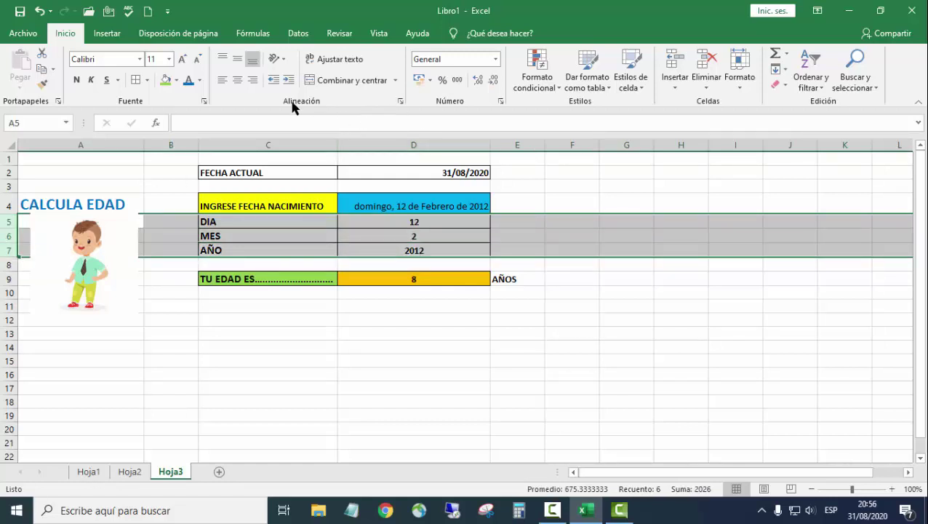
{"action": "right_click", "coordinate": [6, 222]}
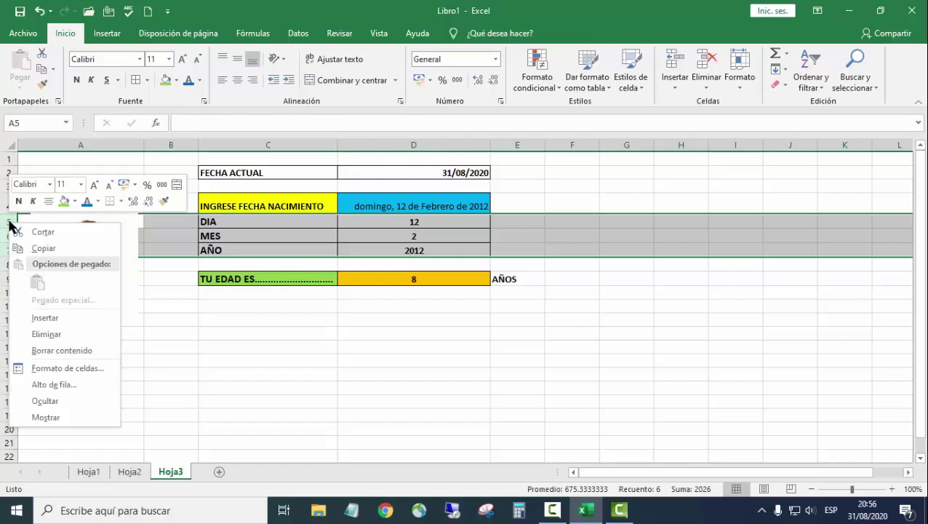
{"action": "left_click", "coordinate": [64, 400]}
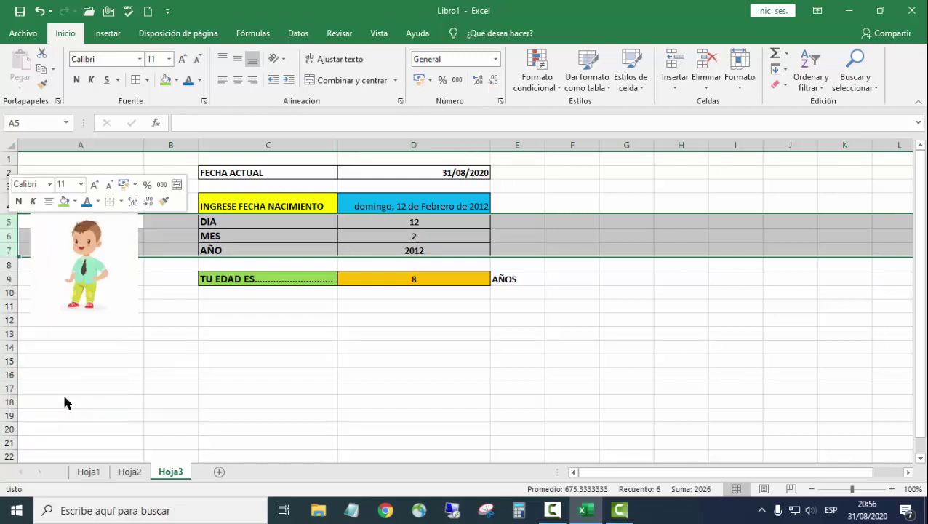
Step: Slightly widen column D and test the age calculation with an older birth date in cell D4
{"action": "left_click", "coordinate": [267, 317]}
{"action": "left_click", "coordinate": [387, 208]}
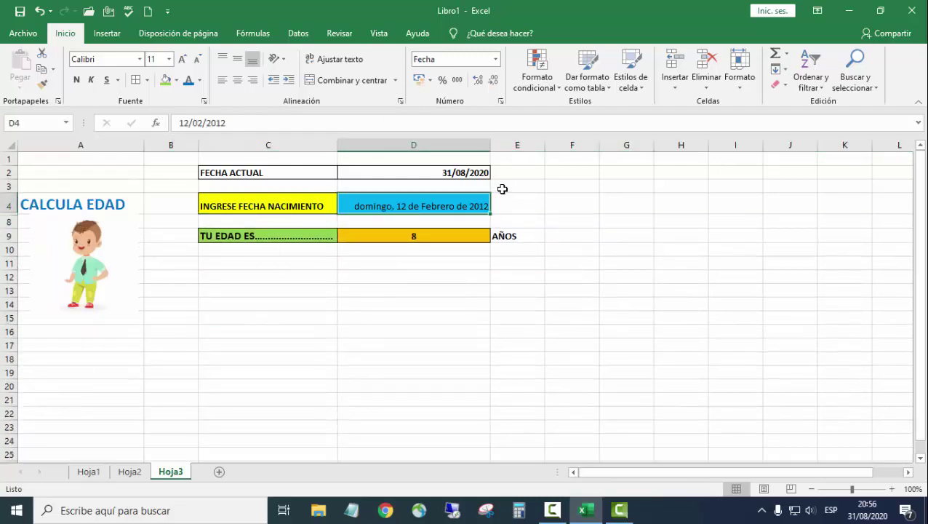
{"action": "left_click_drag", "start_coordinate": [491, 145], "coordinate": [507, 149]}
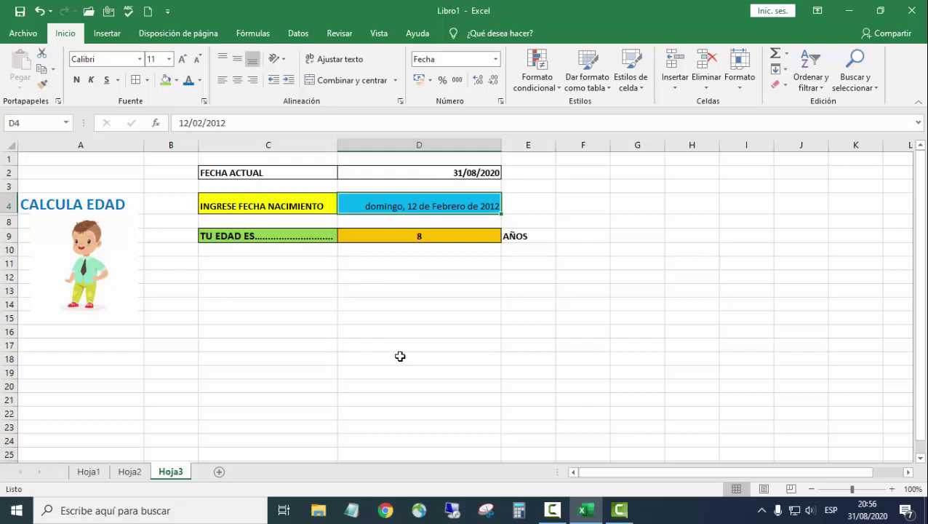
{"action": "type", "text": "14"}
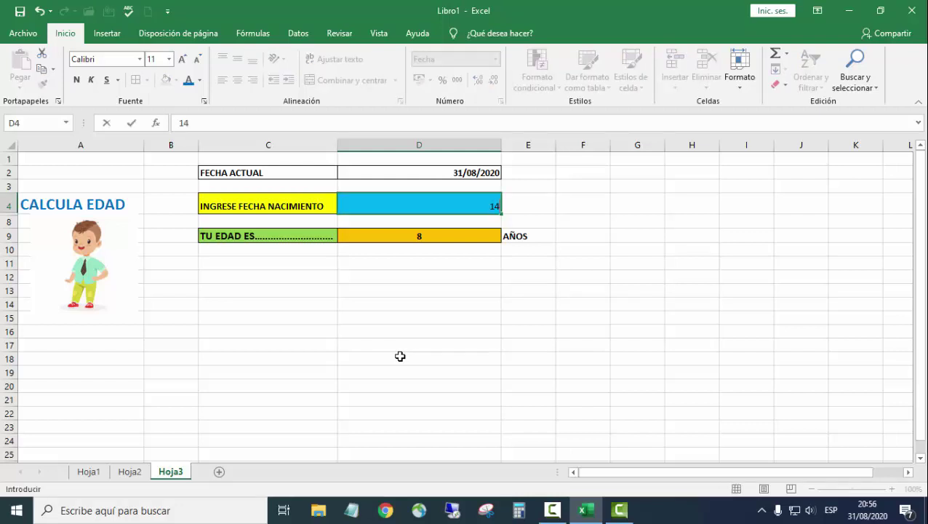
{"action": "type", "text": "-06-1980"}
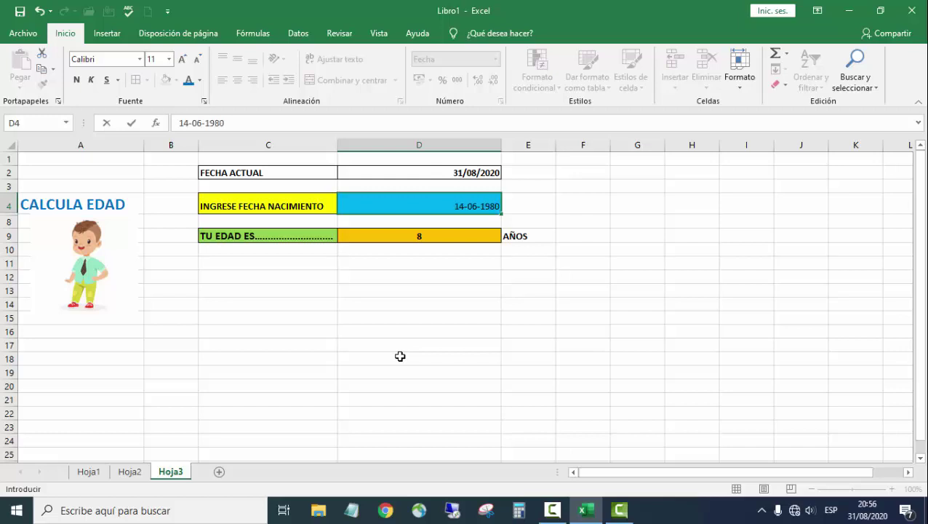
{"action": "key", "text": "Return"}
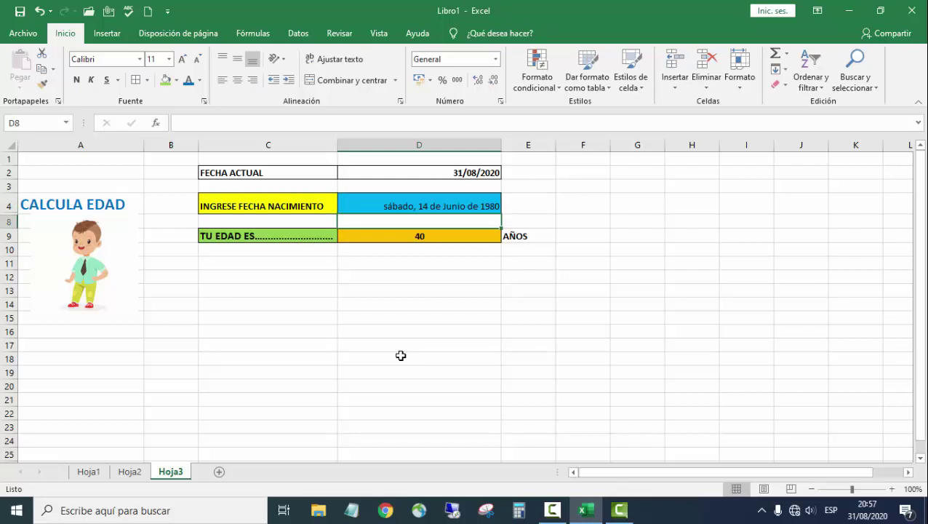
{"action": "key", "text": "Down"}
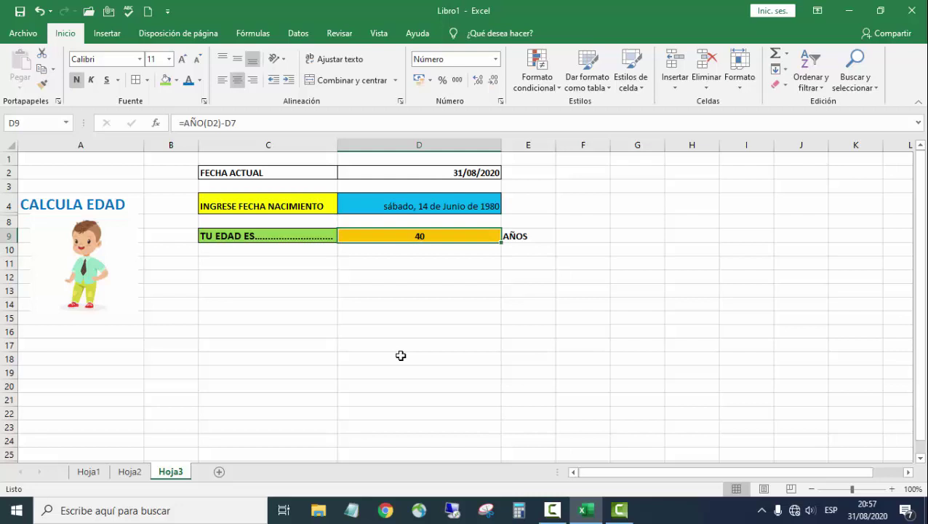
{"action": "key", "text": "Up"}
{"action": "key", "text": "Up"}
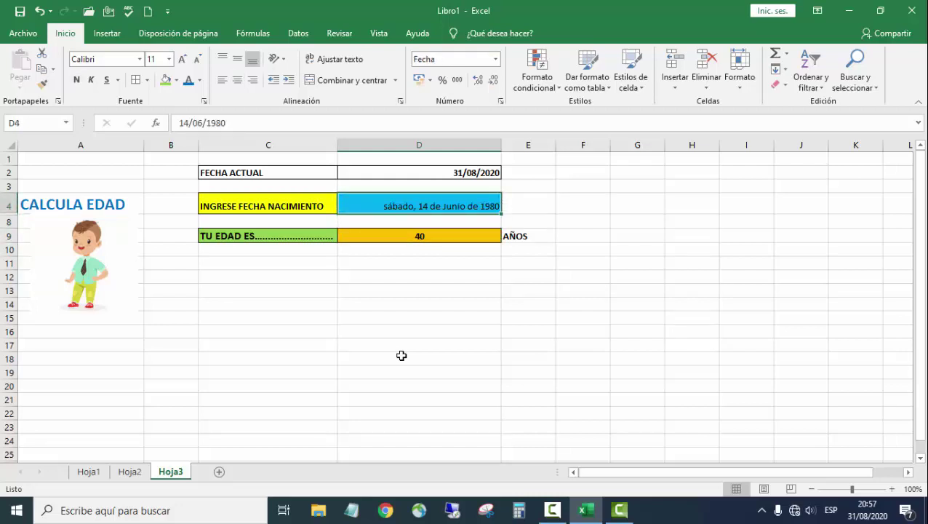
{"action": "key", "text": "Down"}
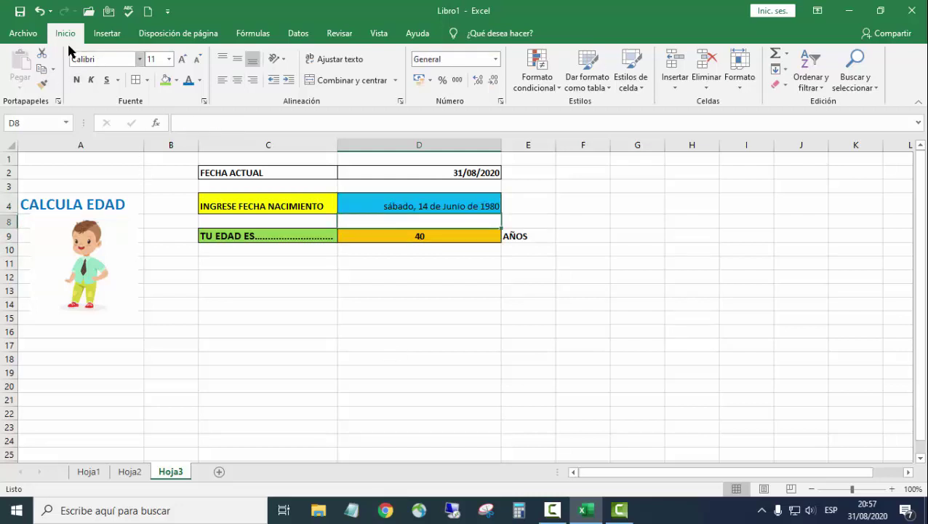
Step: Undo the birth date entry, the column D widening and the hiding of rows 5 to 7
{"action": "left_click", "coordinate": [40, 11]}
{"action": "left_click", "coordinate": [39, 12]}
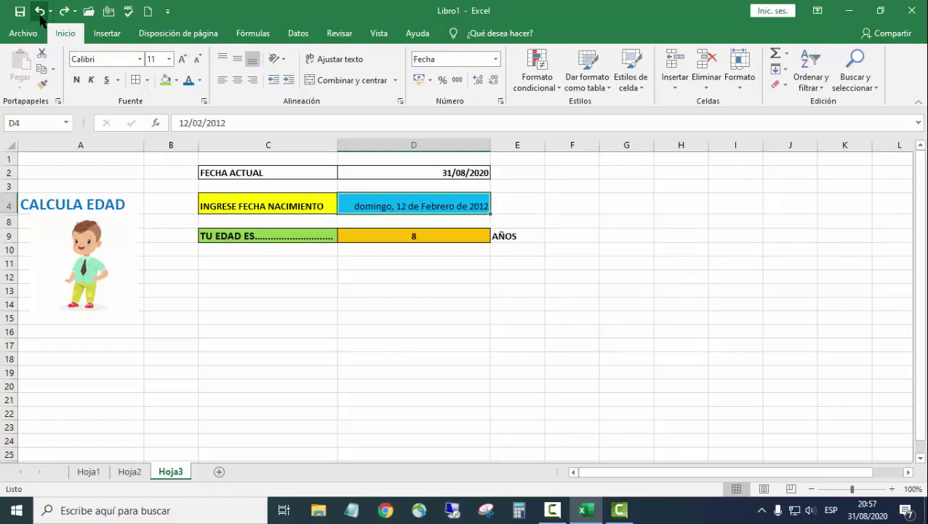
{"action": "left_click", "coordinate": [39, 11]}
{"action": "left_click", "coordinate": [290, 344]}
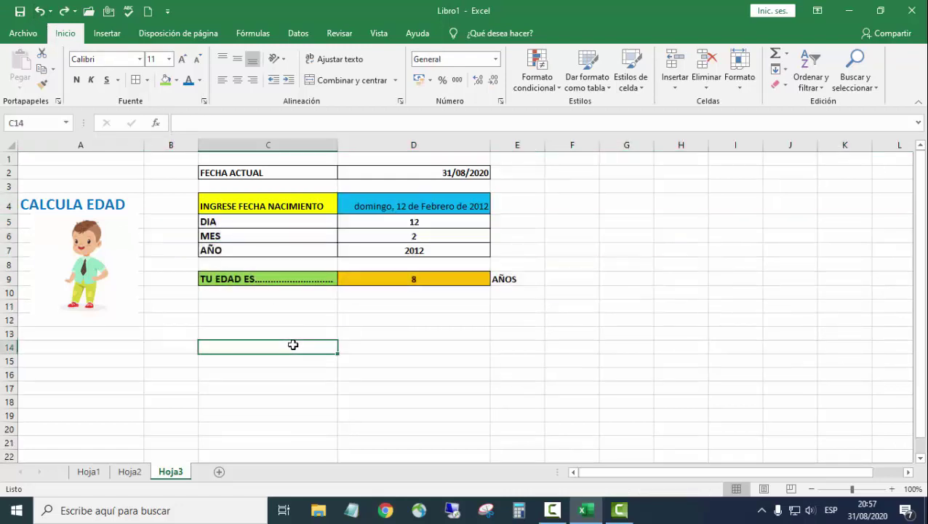